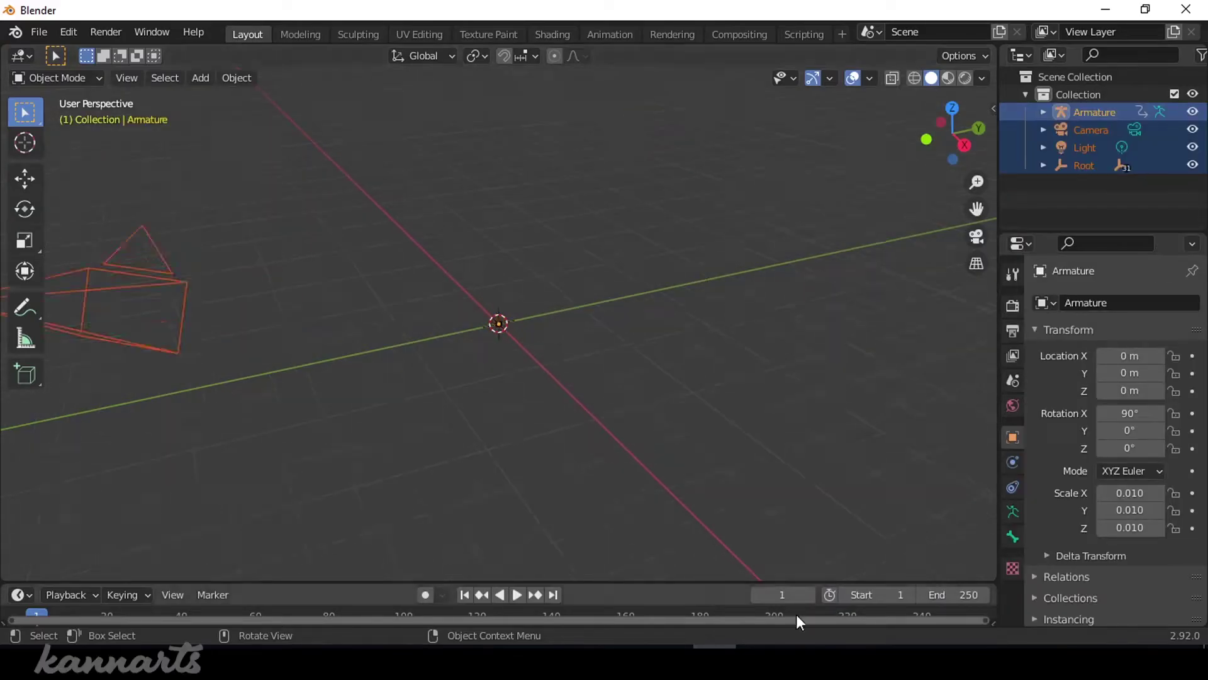
Scale the armature to 0.716 and look through the scene camera
drag(440, 232, 548, 414)
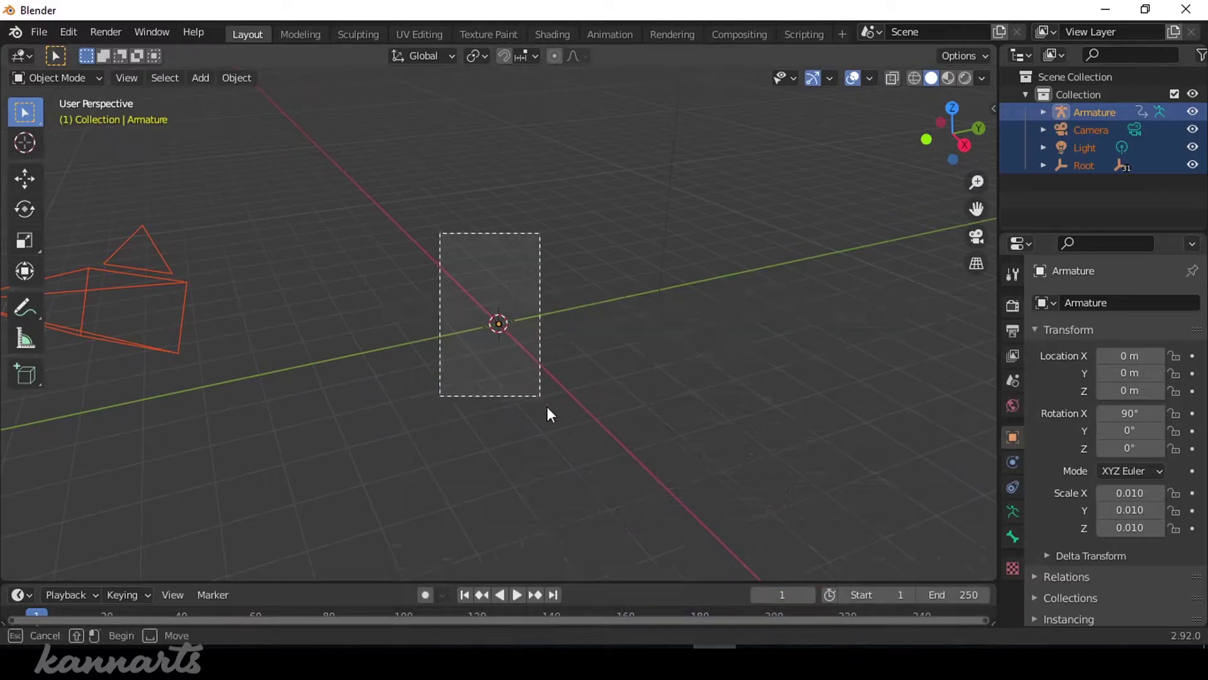
click(605, 345)
mouse_move(606, 345)
middle_down()
mouse_move(614, 220)
mouse_move(941, 246)
middle_up()
click(976, 236)
key(n)
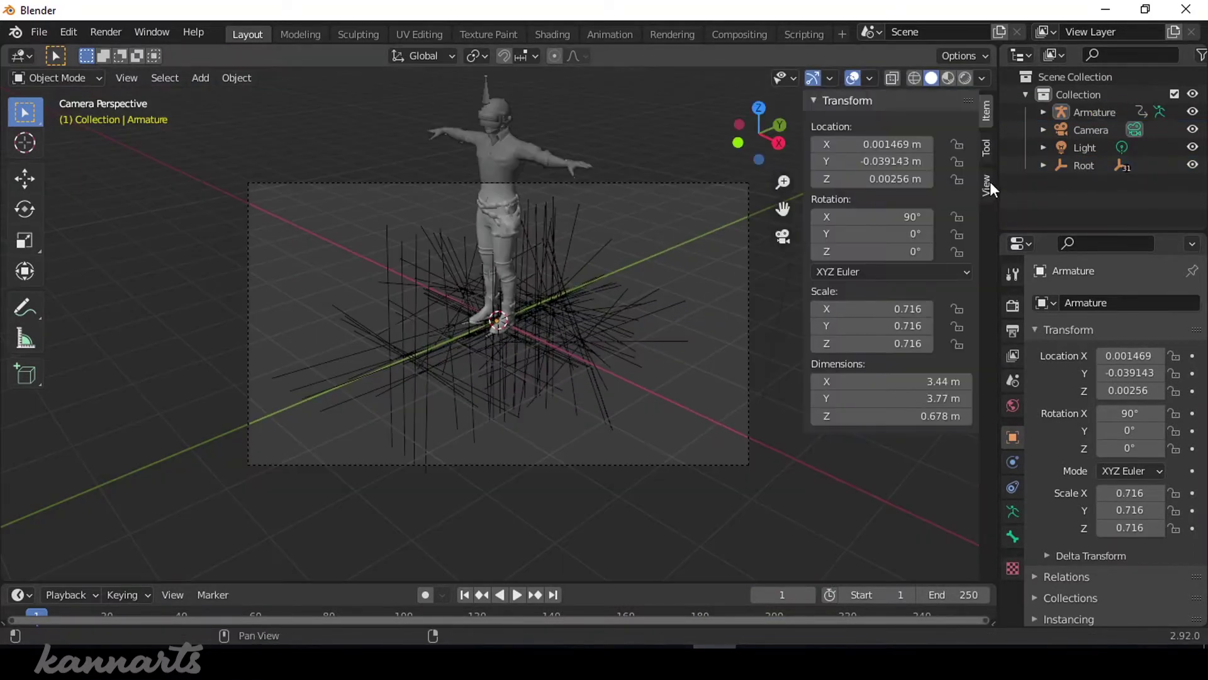
Set Output Resolution X to 1080 for a square 1080×1080 render
click(986, 185)
click(1013, 331)
text(1080)
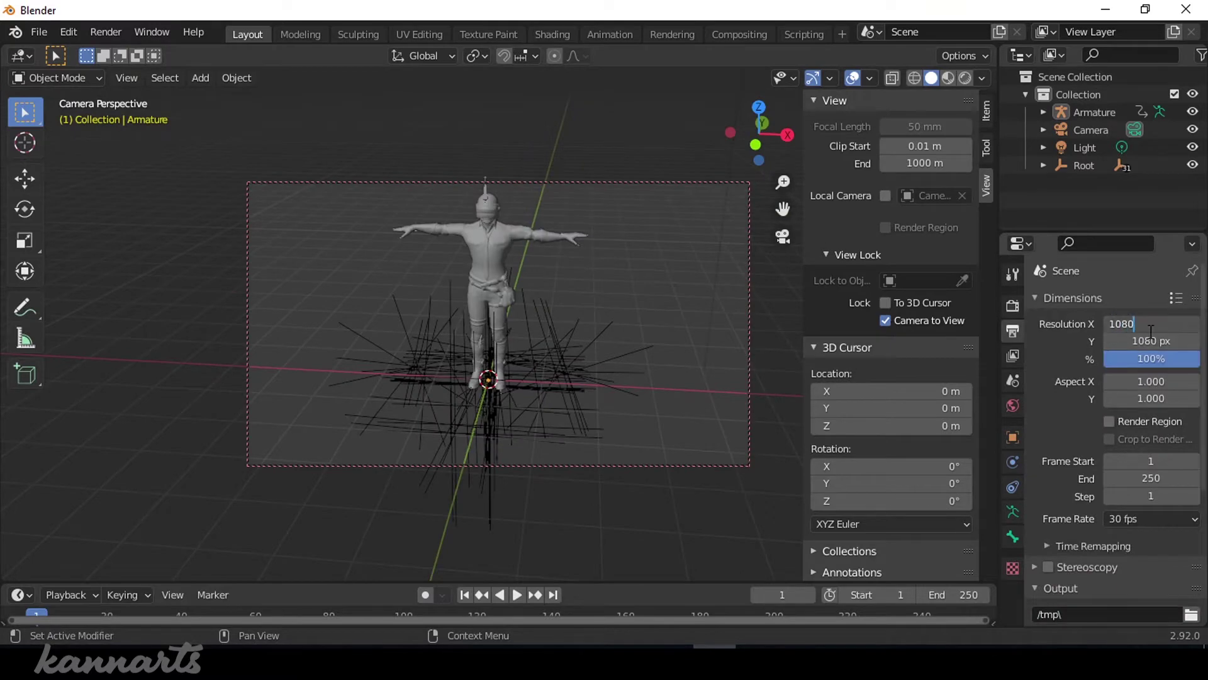
key(Return)
Enable camera background images and load the rice-field photo
click(1090, 129)
scroll(1048, 485, down, 5)
click(1012, 511)
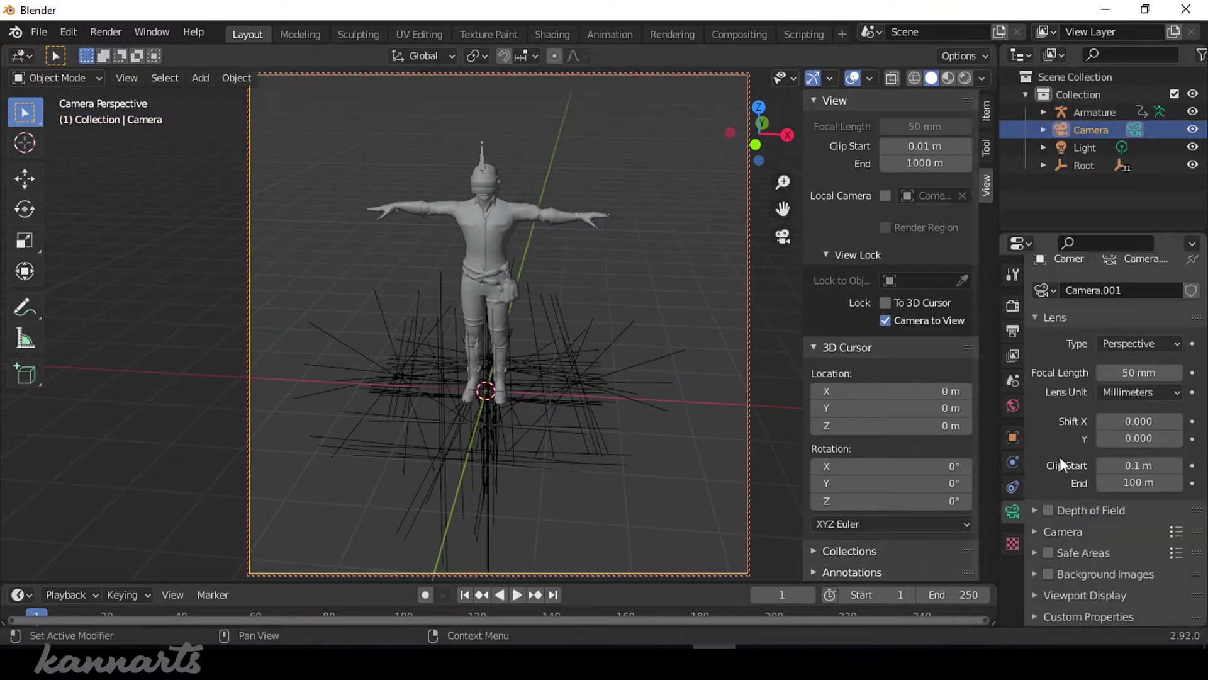
click(1063, 531)
click(1048, 471)
click(1115, 497)
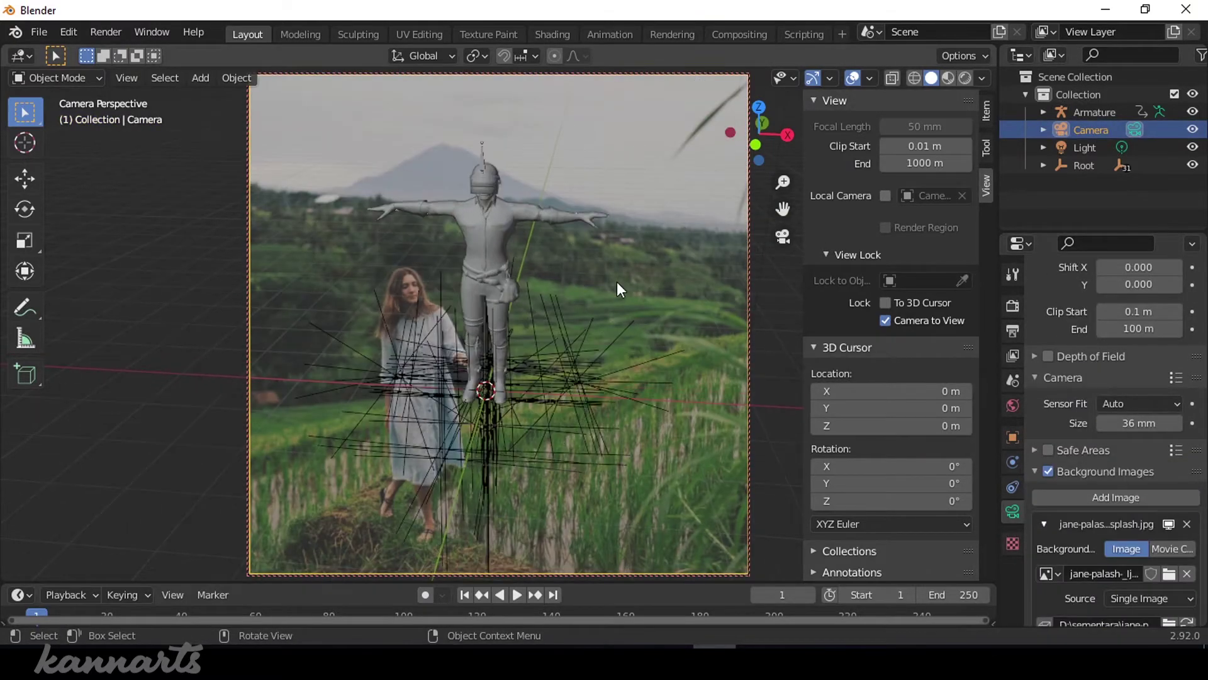
Set the background photo opacity to 1.0 and select the armature for posing
scroll(620, 289, up, 3)
drag(782, 209, 809, 312)
scroll(1141, 588, down, 4)
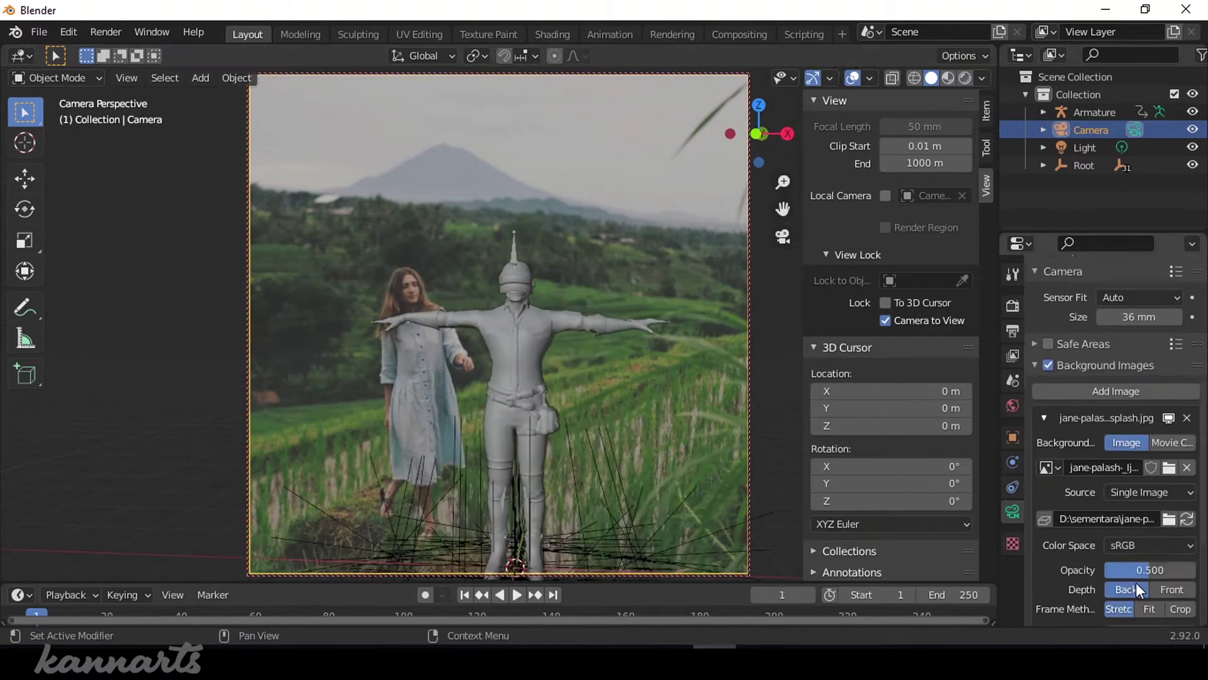
drag(1140, 570, 1196, 570)
scroll(1140, 588, down, 1)
middle_drag(689, 523, 576, 481)
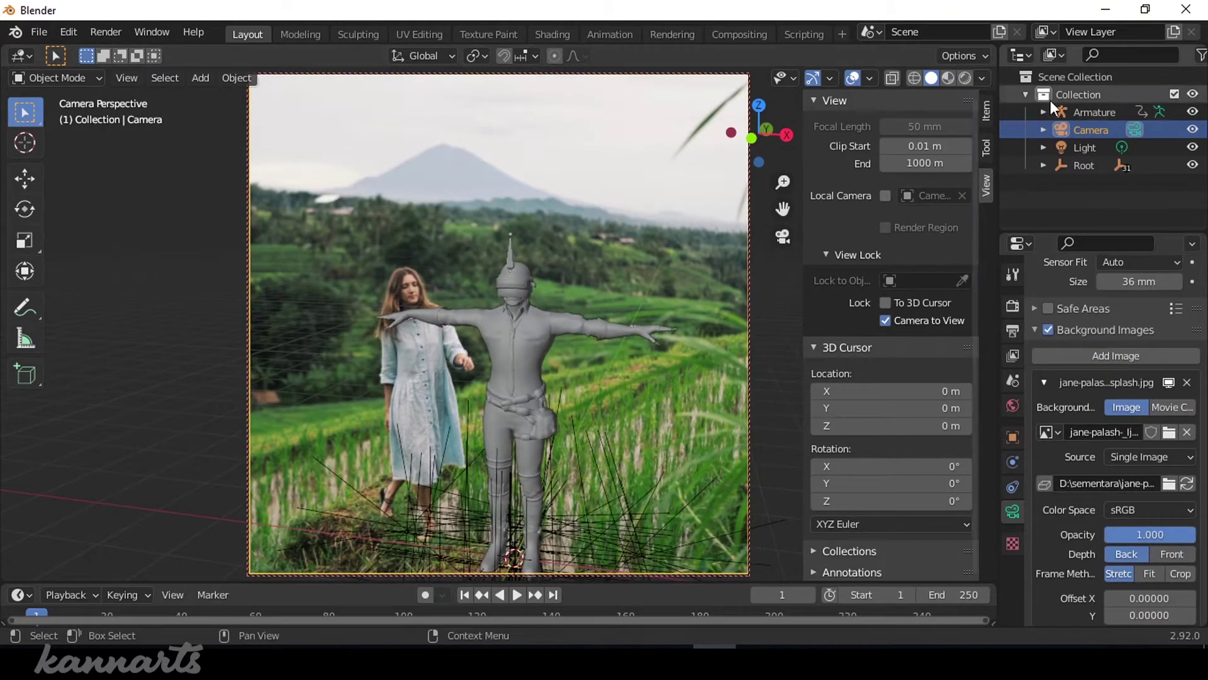
click(1112, 151)
Expand the armature's bone hierarchy in the Outliner down to the neck and RightShoulder
click(1064, 150)
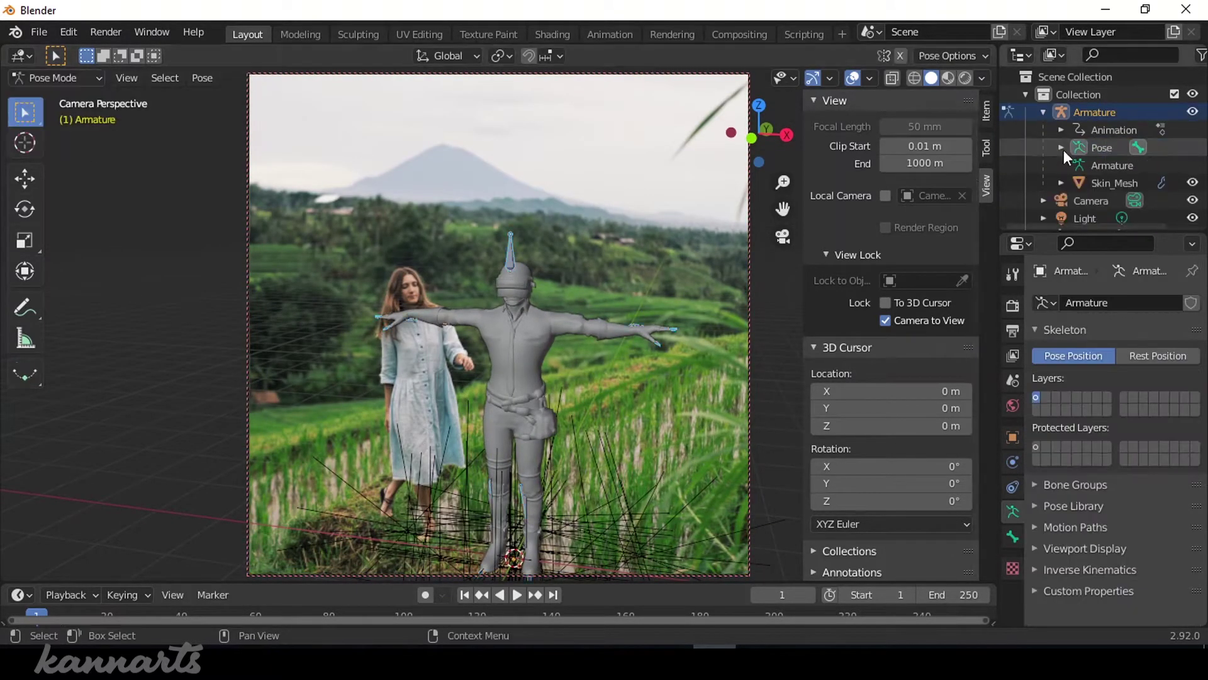
right_click(1125, 150)
key(Escape)
drag(1000, 189, 854, 188)
click(952, 165)
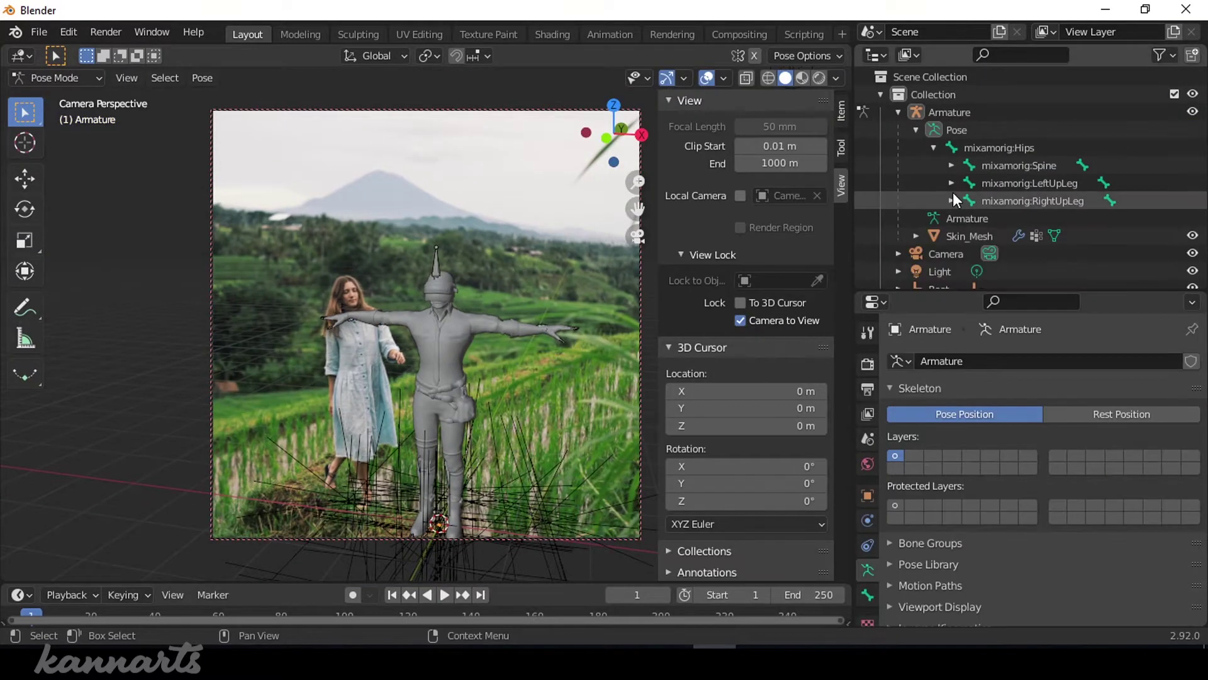
click(987, 200)
click(1004, 253)
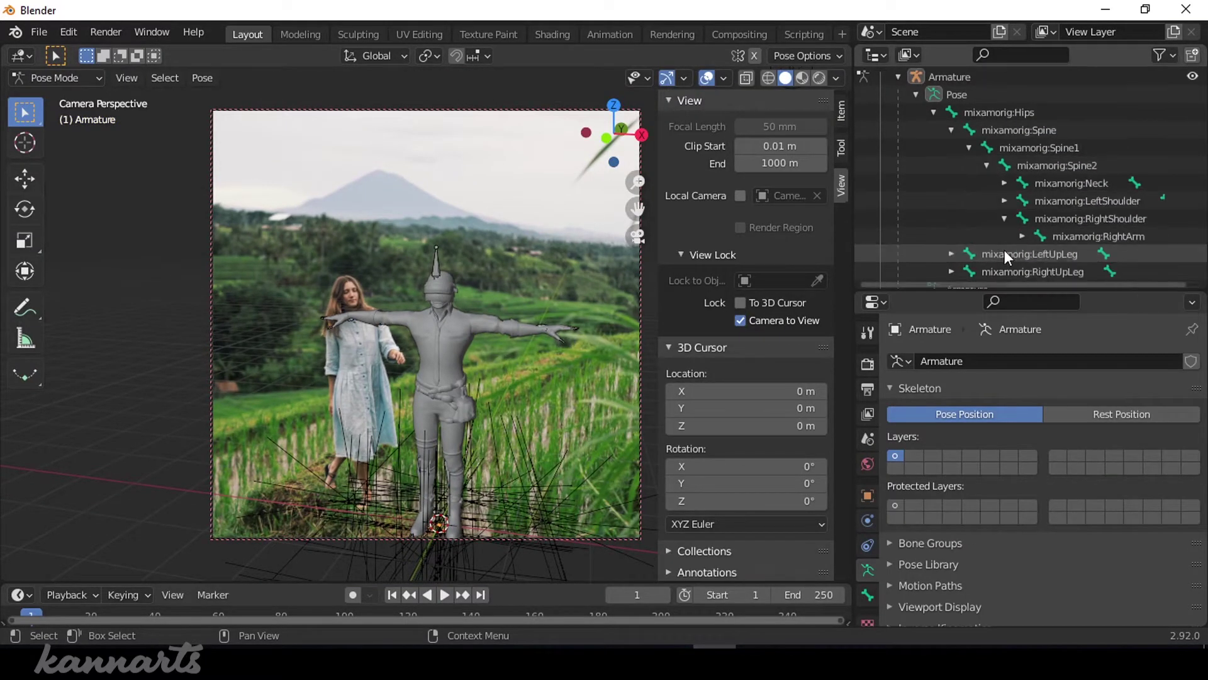
Rotate the Neck bone, then select the Spine2 bone
click(1019, 146)
click(1069, 218)
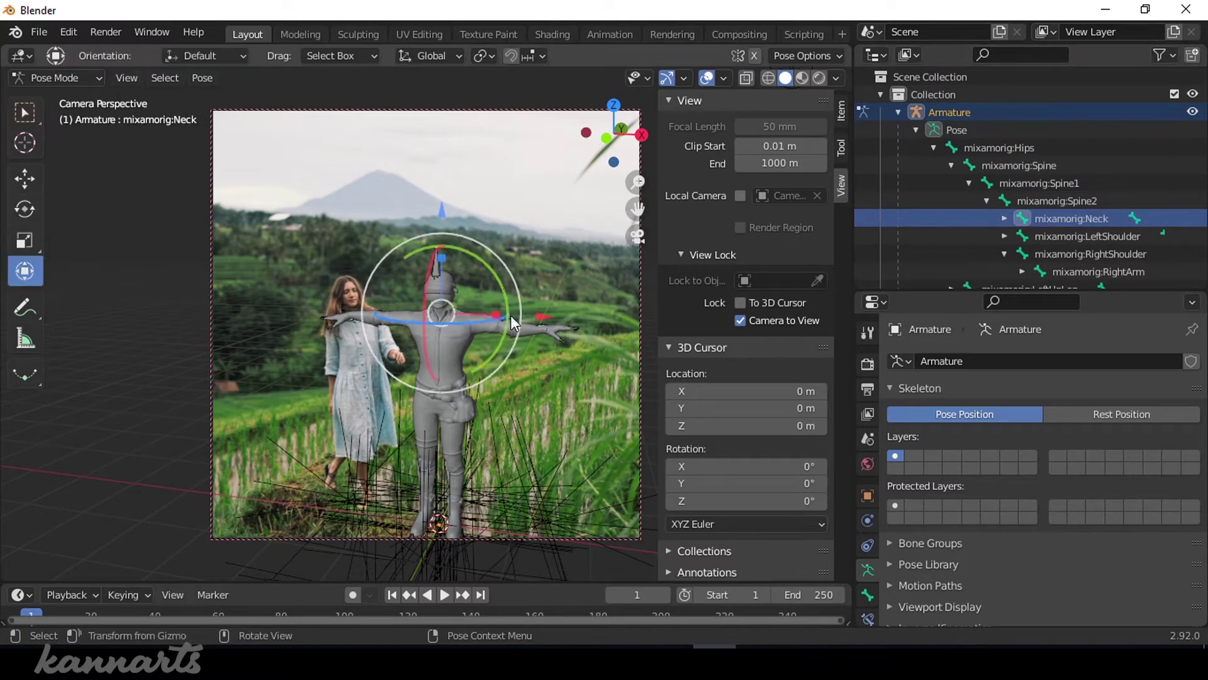
click(446, 327)
click(1009, 147)
click(1058, 200)
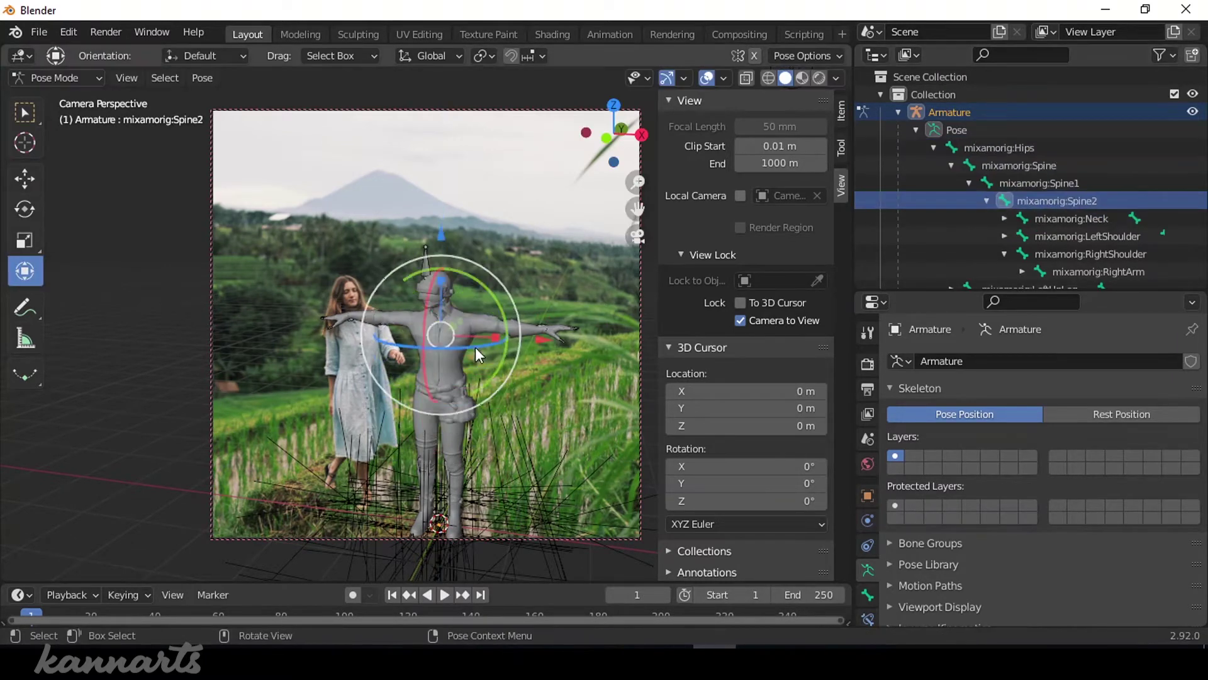
scroll(1038, 202, down, 2)
Rotate the RightShoulder bone around the Z axis
click(1090, 218)
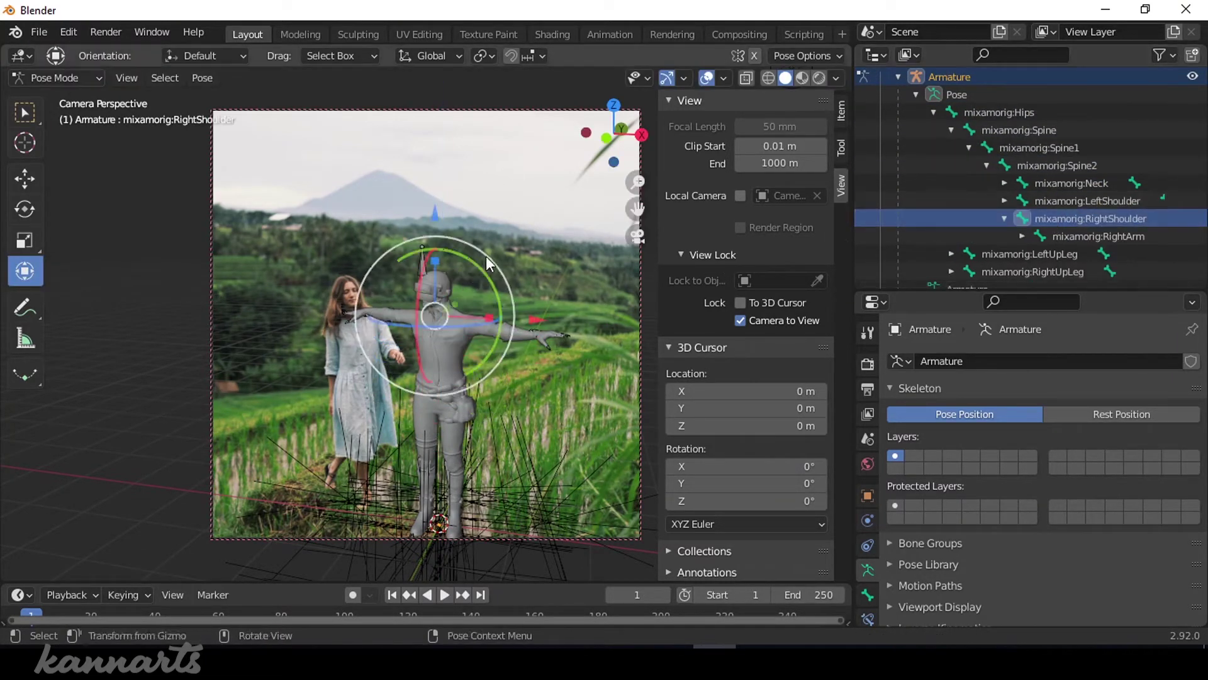
drag(506, 280, 628, 267)
middle_drag(544, 254, 563, 247)
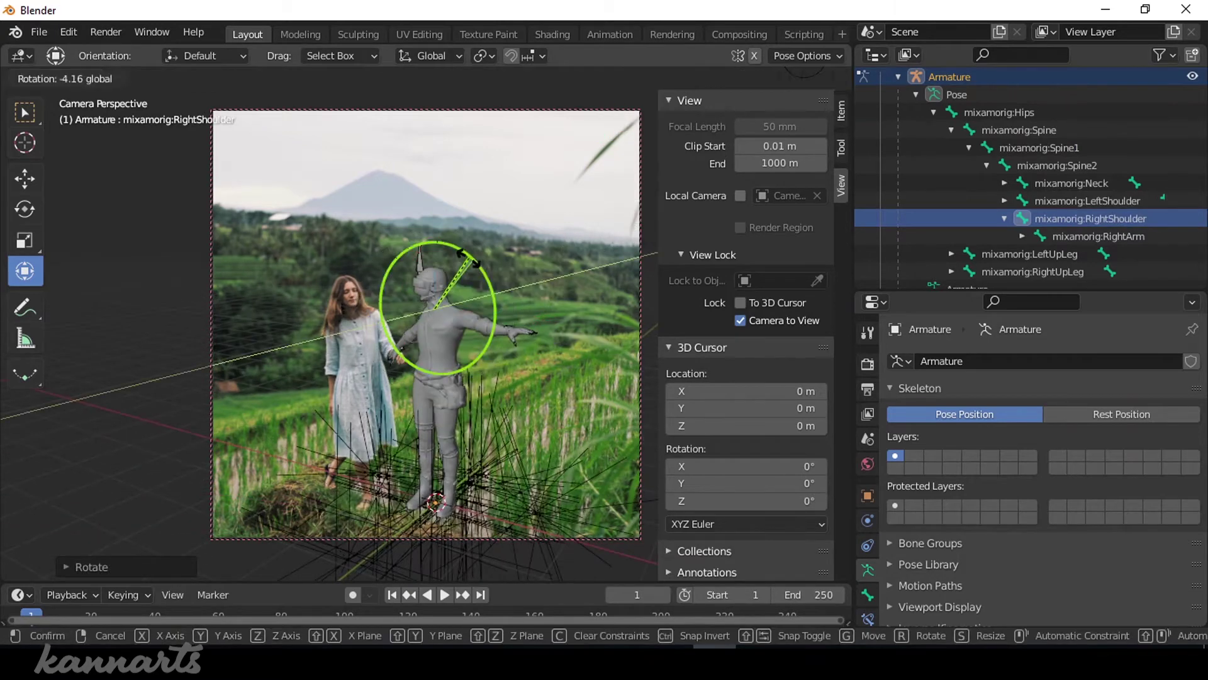
key(z)
key(KP_0)
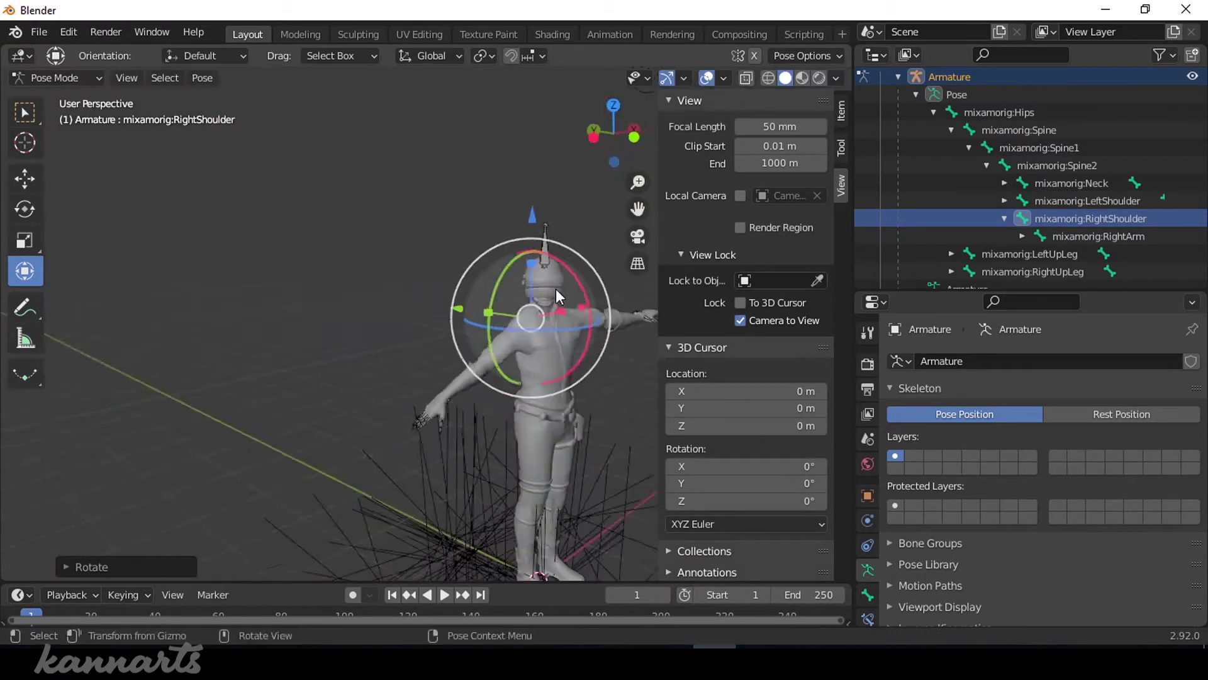
Rotate the Neck bone around Z and check the pose through the camera
click(547, 293)
key(r)
key(z)
key(Return)
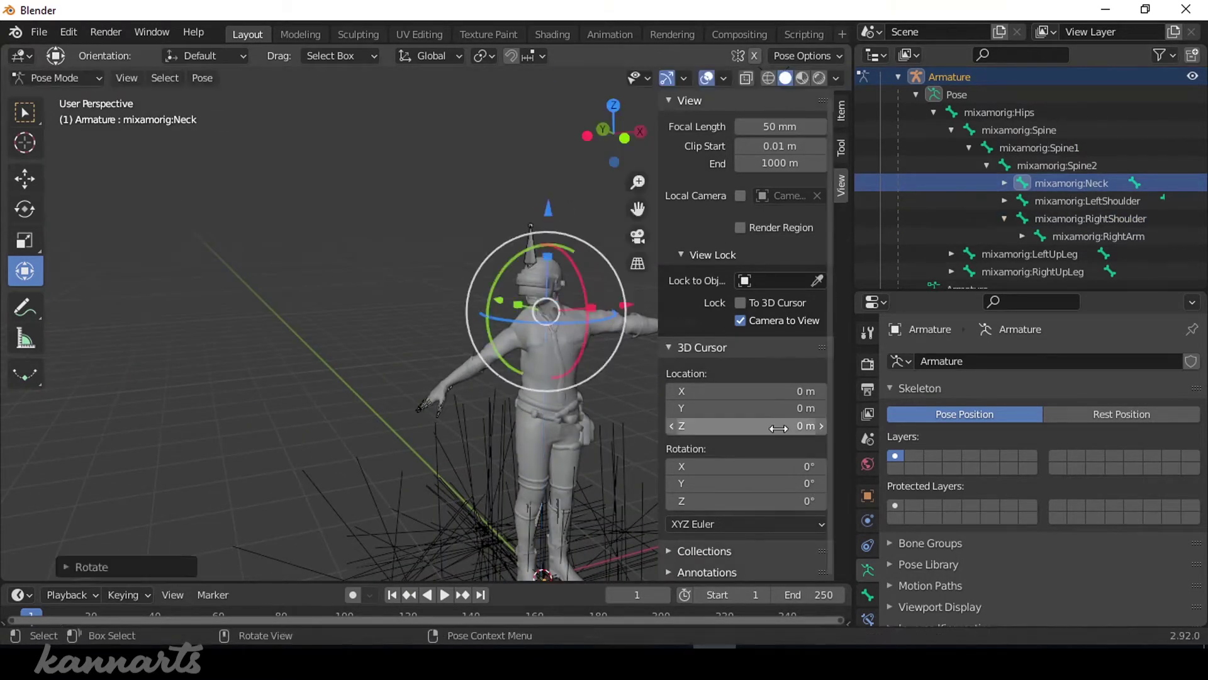
key(KP_0)
Tilt the right shoulder down and lower the right arm toward the woman's hand
key(KP_0)
key(ctrl+z)
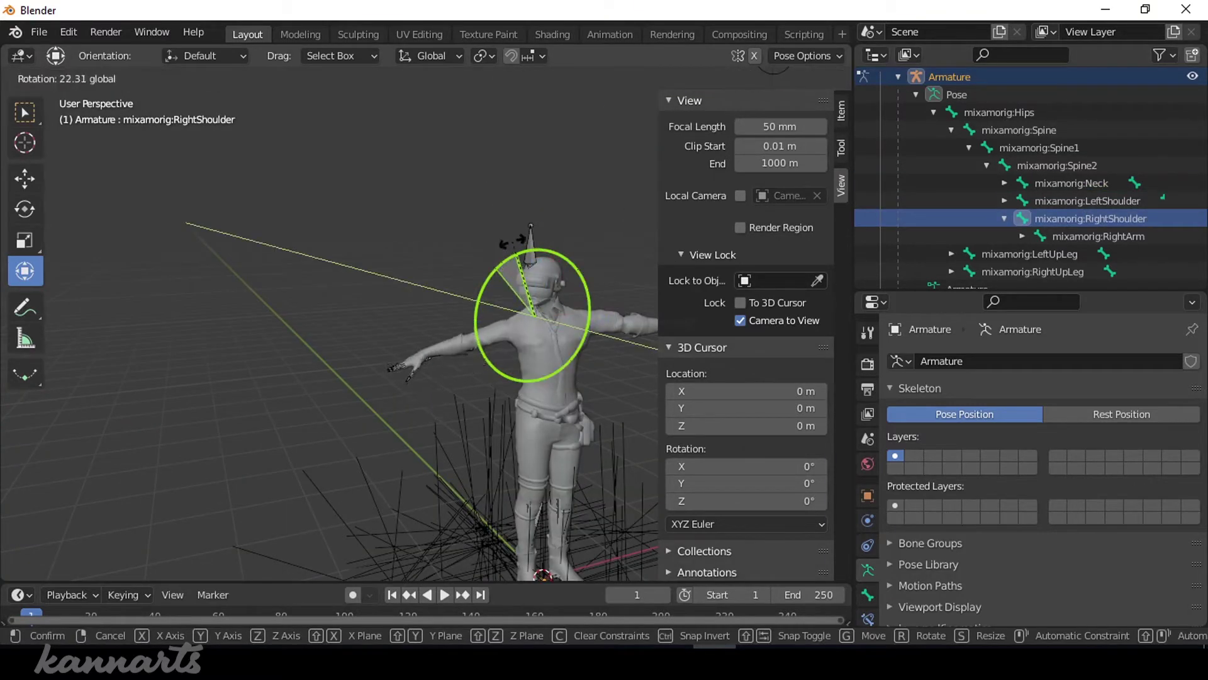
drag(479, 309, 497, 340)
click(1098, 236)
key(KP_0)
drag(485, 296, 452, 257)
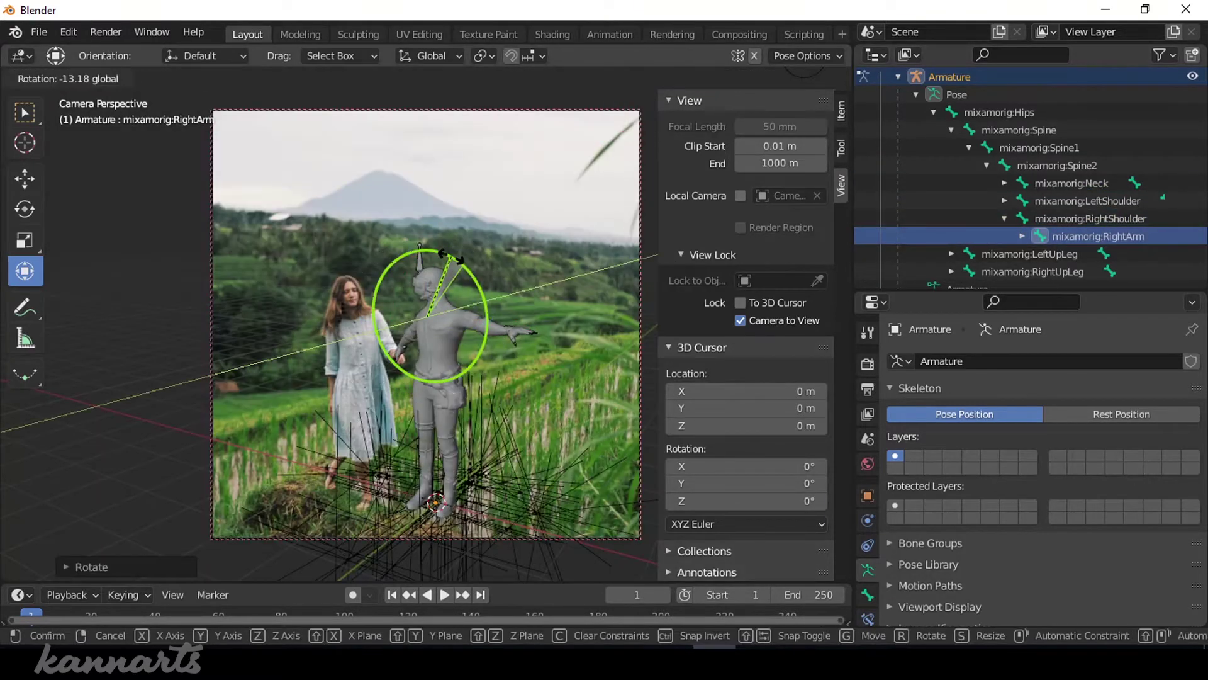
Bend the left hand's first finger bones
click(1004, 200)
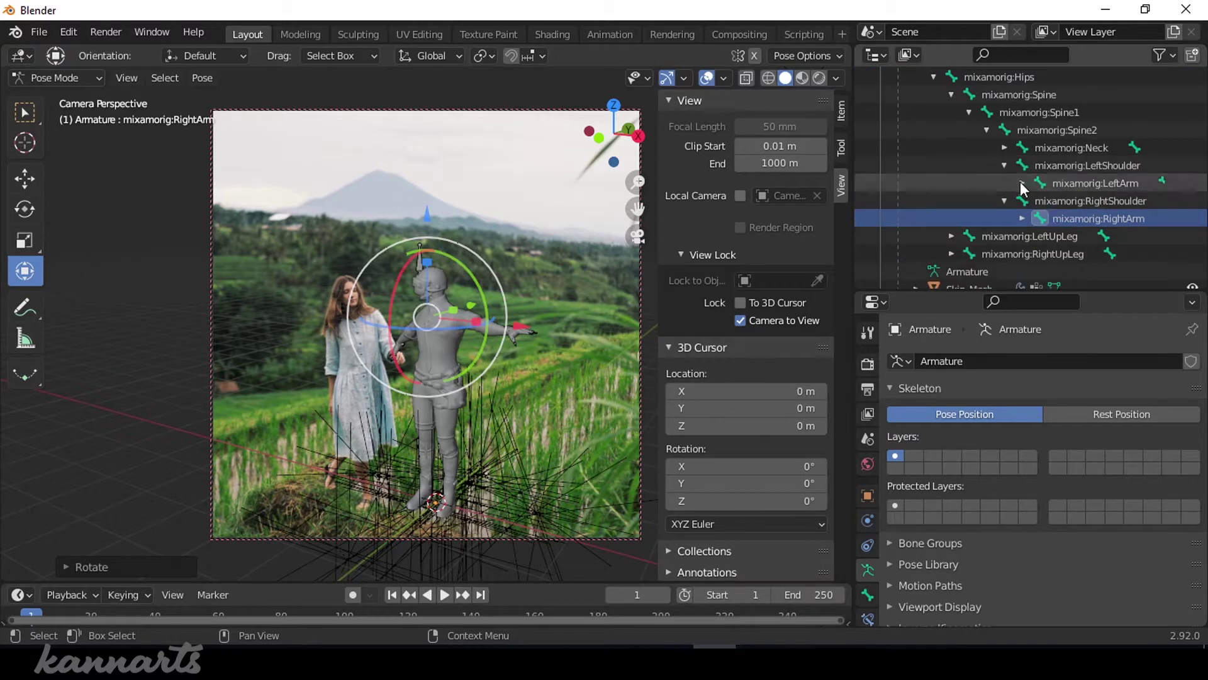
scroll(1070, 207, down, 2)
click(1089, 199)
scroll(1102, 236, down, 2)
click(1103, 234)
shift+click(1114, 184)
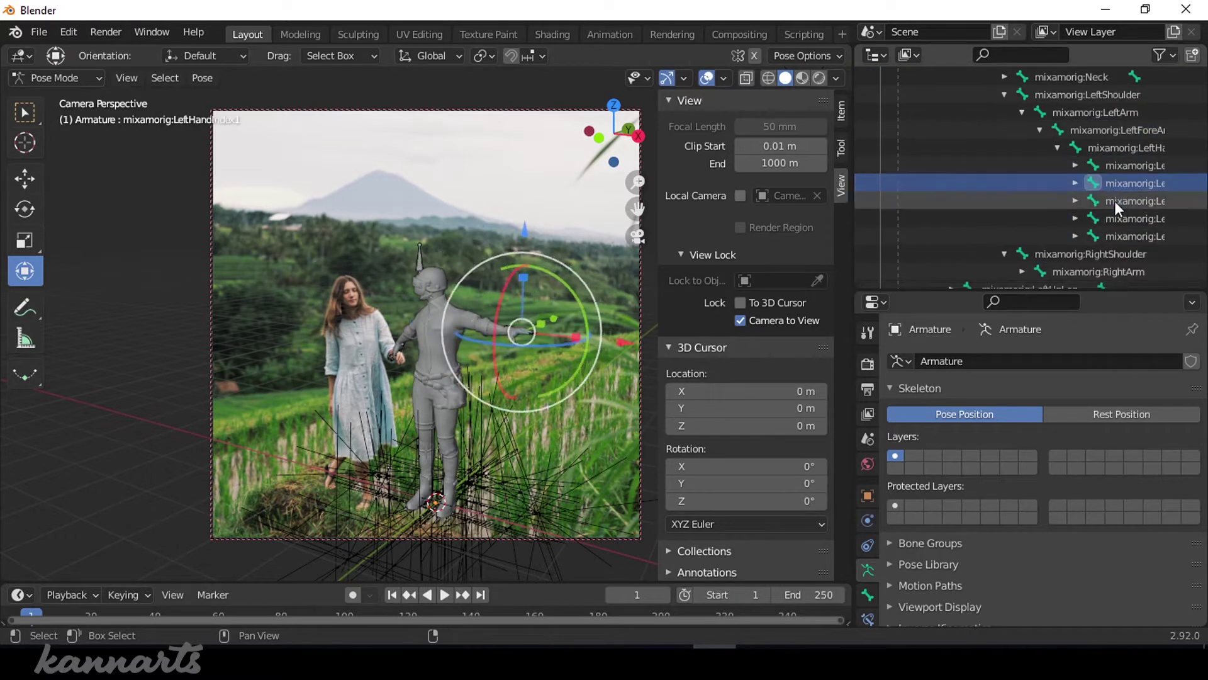
drag(572, 287, 574, 293)
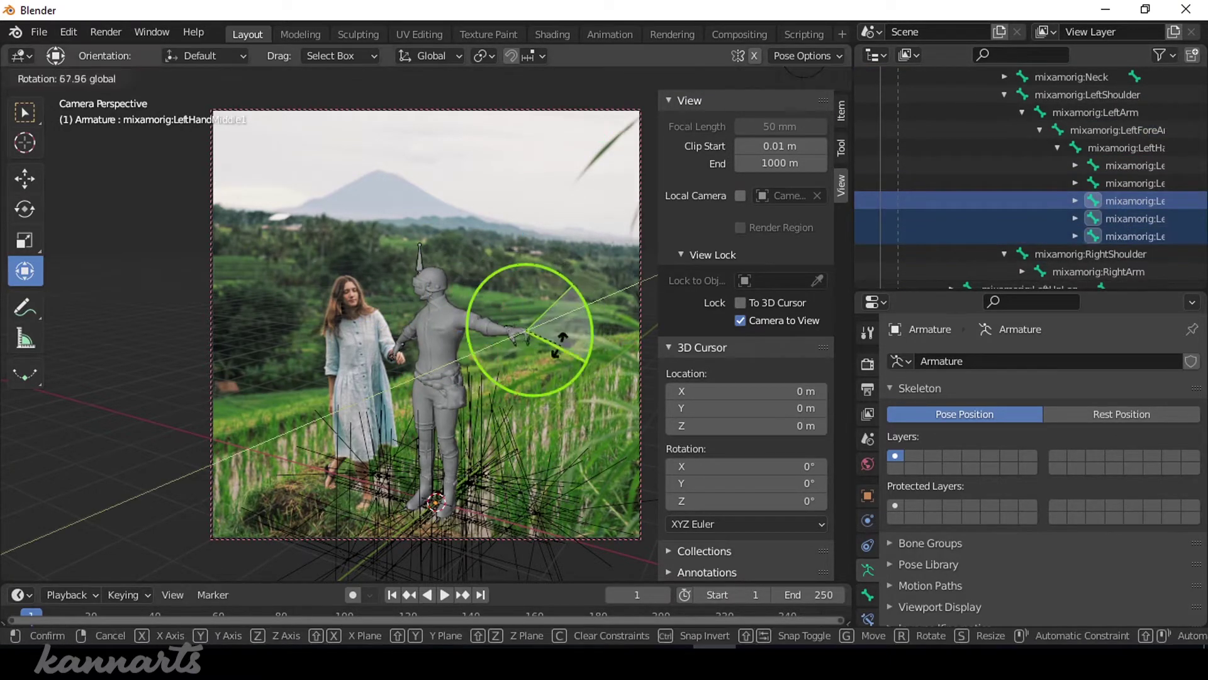
click(540, 345)
Bend the left thumb toward the palm via LeftHandThumb2
click(931, 165)
click(740, 320)
scroll(577, 320, up, 4)
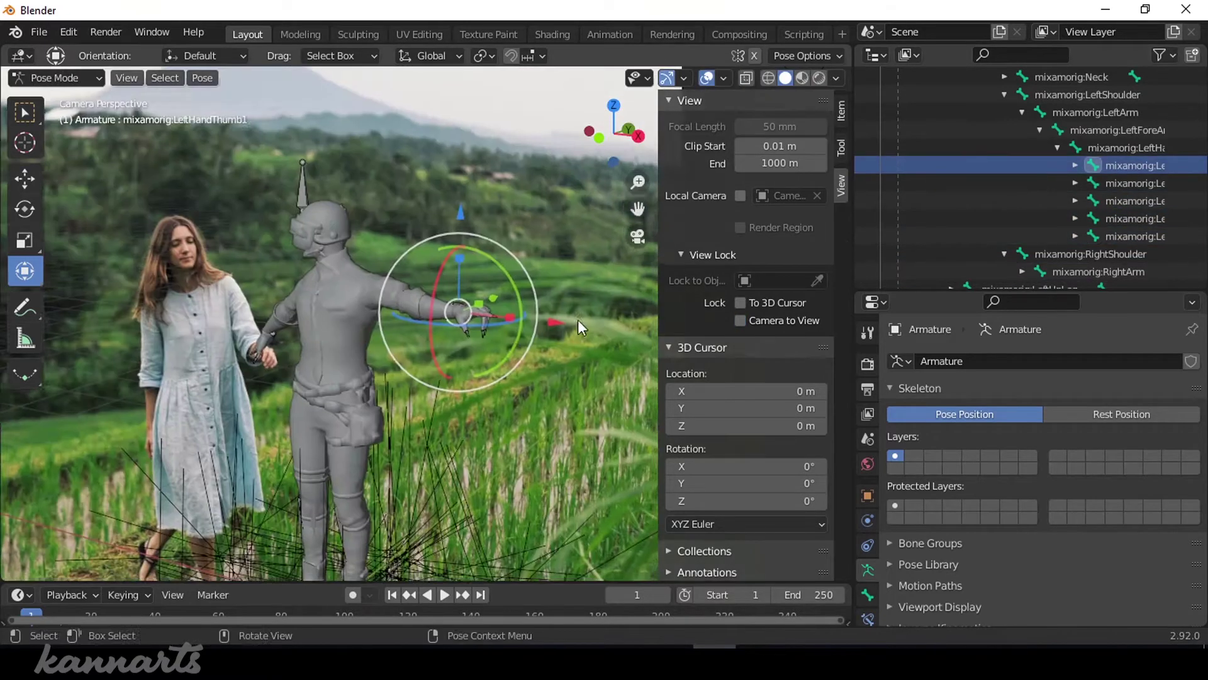
scroll(518, 330, up, 3)
click(519, 330)
mouse_move(594, 324)
mouse_down()
mouse_move(623, 327)
mouse_move(567, 340)
mouse_up()
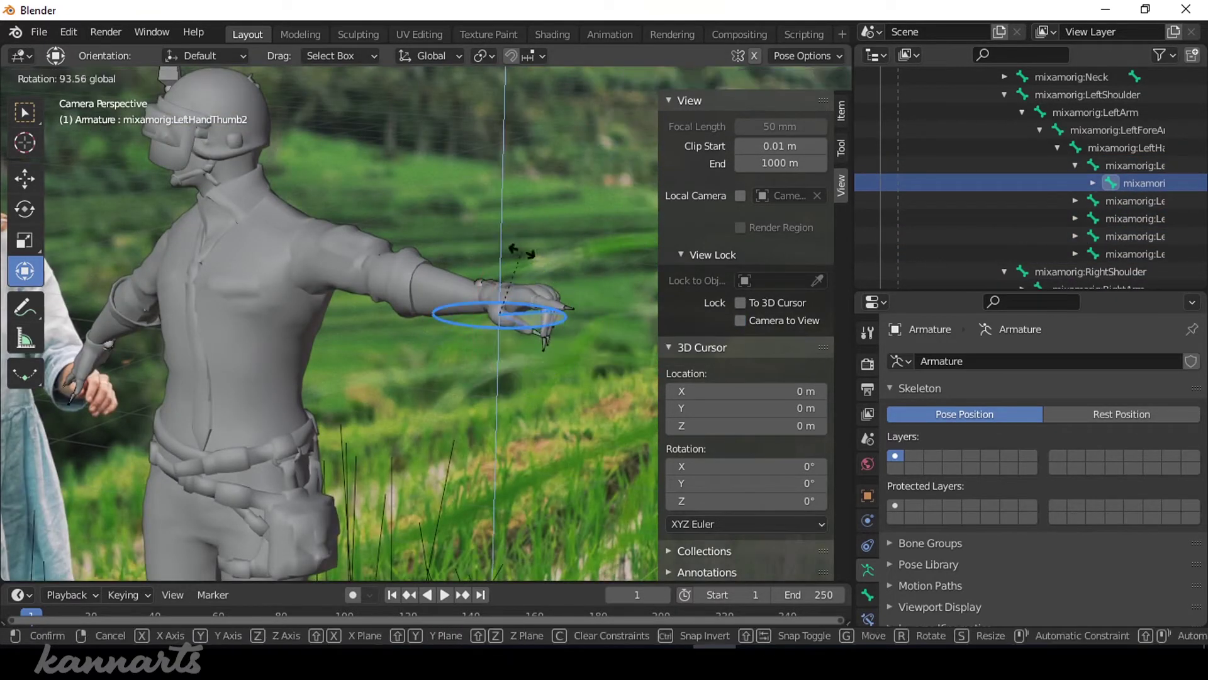
Curl the second joints of the left index, middle, ring and pinky fingers
scroll(1077, 240, down, 2)
click(1130, 123)
ctrl+click(1123, 181)
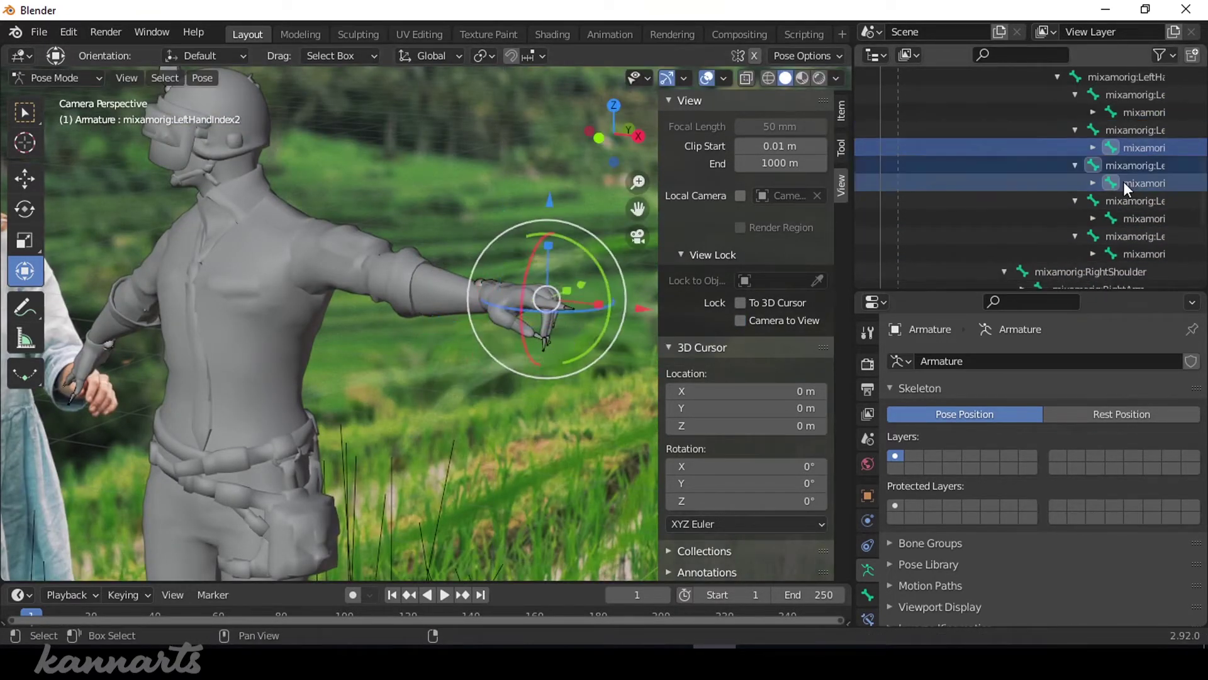
ctrl+click(1120, 217)
ctrl+click(1120, 254)
mouse_move(614, 339)
mouse_down()
mouse_move(604, 362)
mouse_move(623, 343)
mouse_up()
scroll(1094, 201, up, 2)
scroll(1094, 201, down, 2)
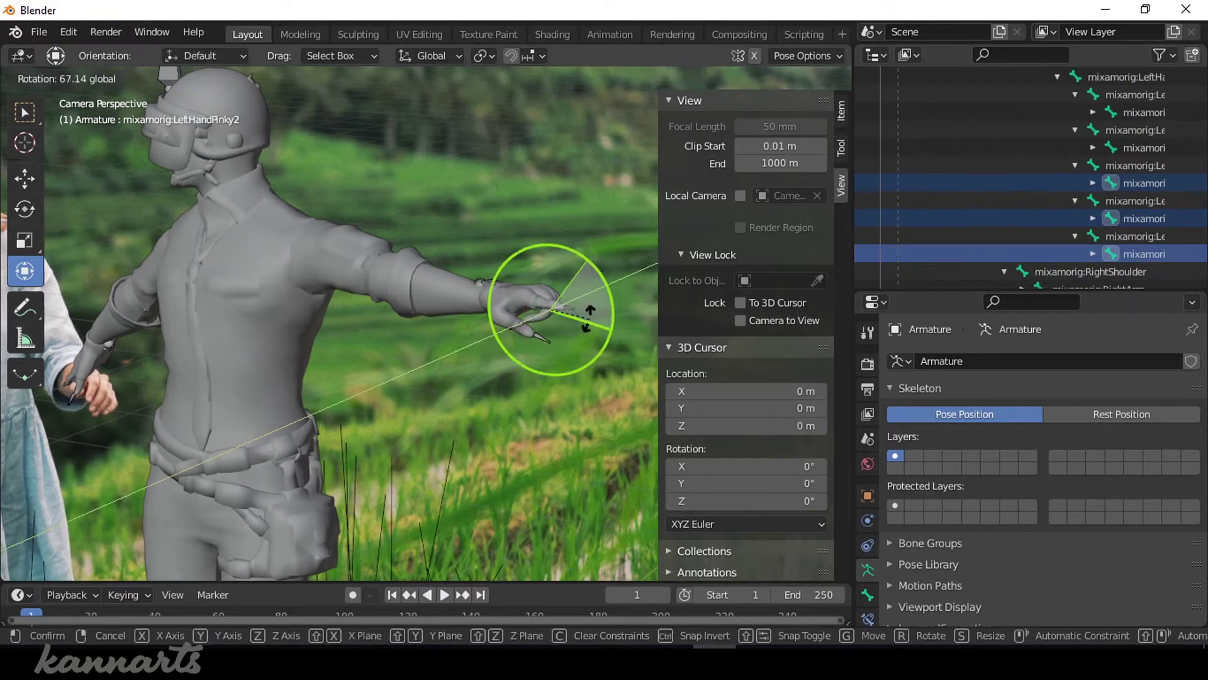
scroll(1037, 181, up, 3)
click(1058, 182)
Rotate the LeftArm bone to lower the left arm slightly
click(1103, 150)
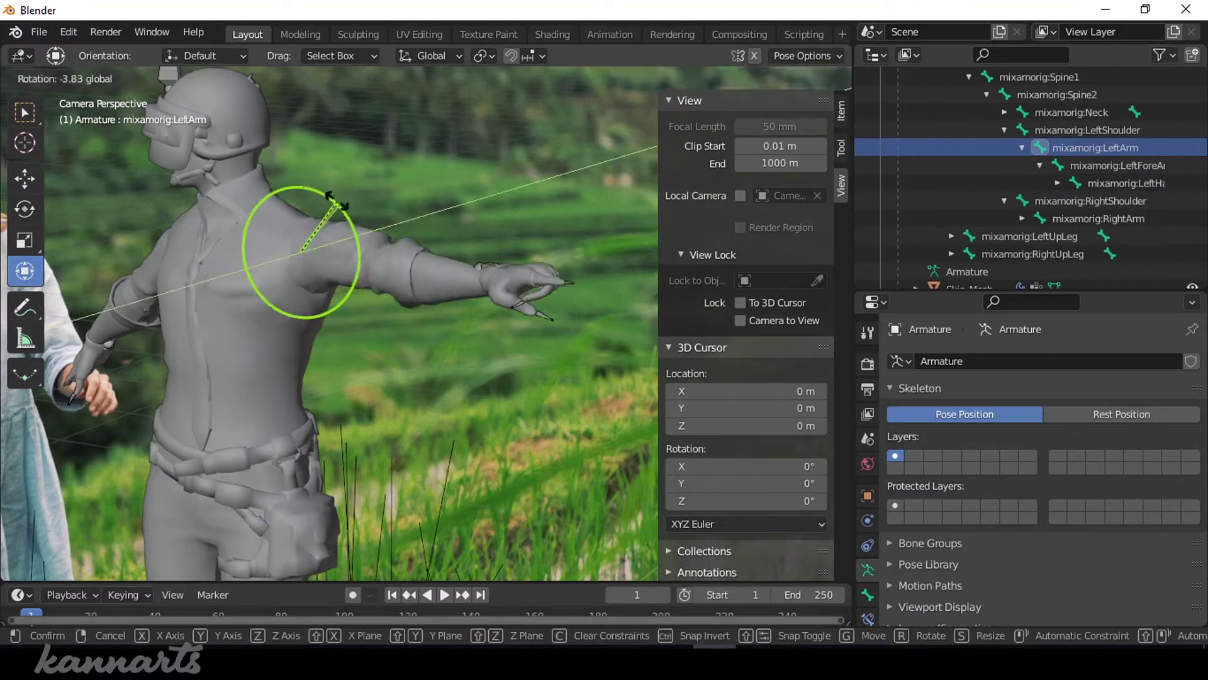
drag(353, 189, 442, 211)
shift+middle_drag(443, 212, 553, 300)
scroll(1090, 186, down, 2)
Bend the right arm toward the woman and rotate the right hand
click(1090, 186)
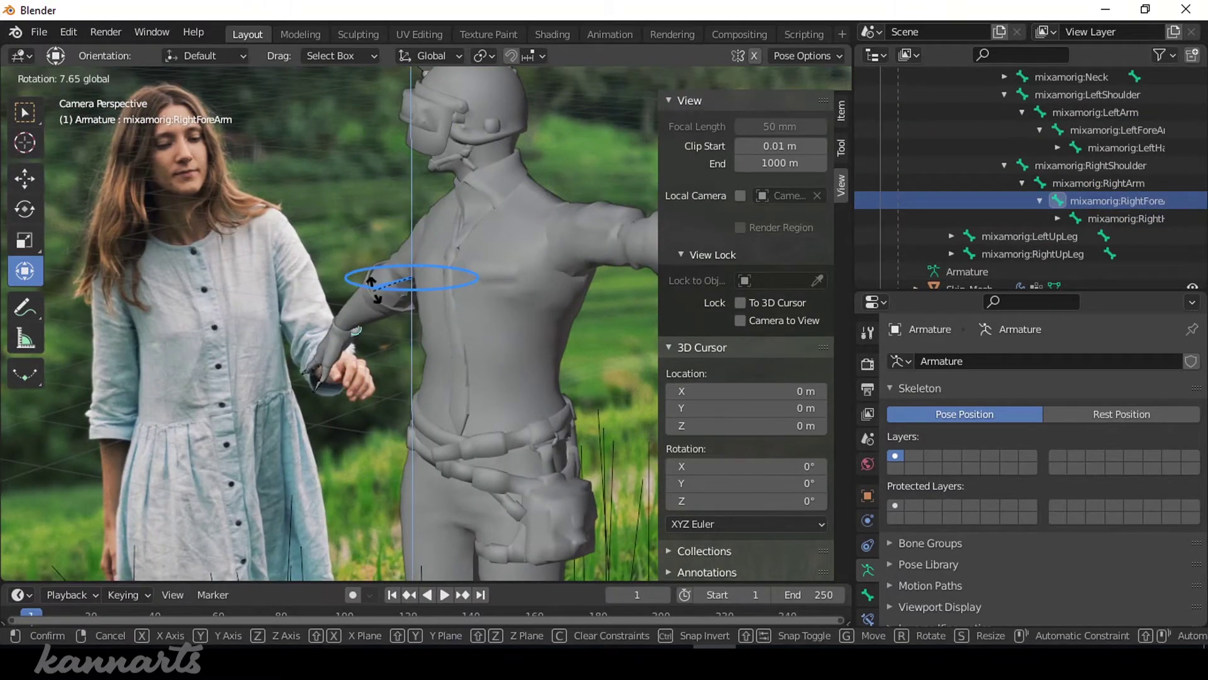
drag(382, 247, 377, 251)
click(352, 330)
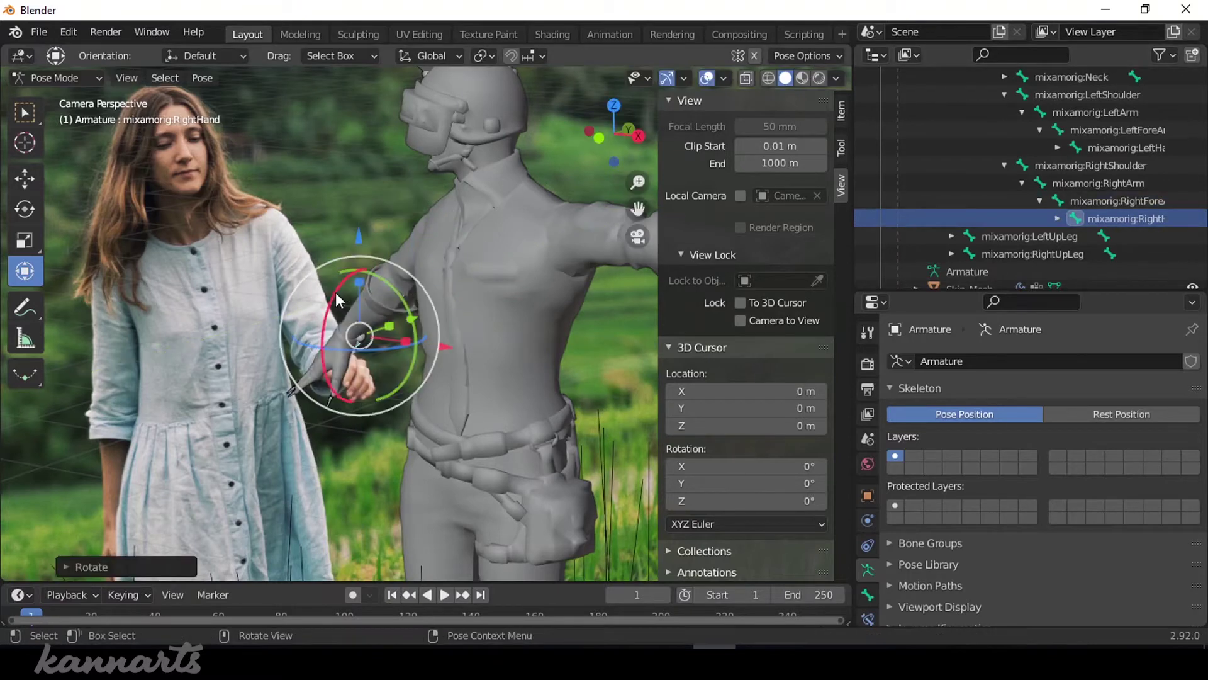
key(r)
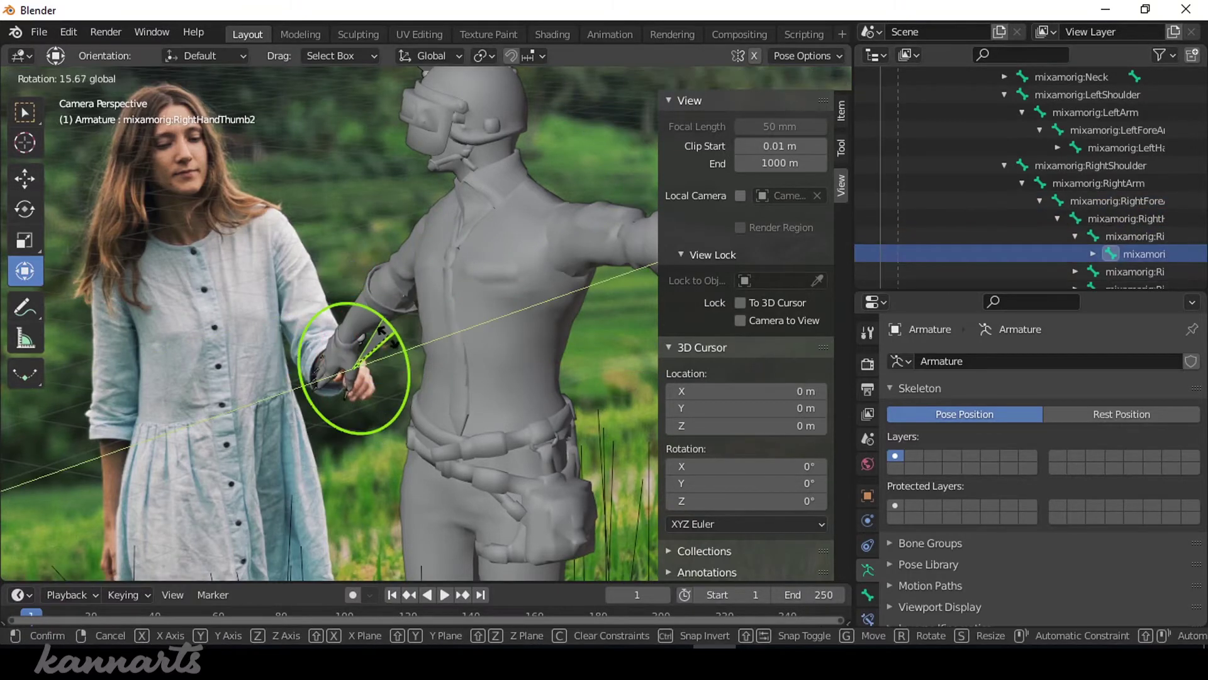
Curl the right-hand finger bones around the woman's hand
click(1010, 236)
shift+click(1120, 213)
key(r)
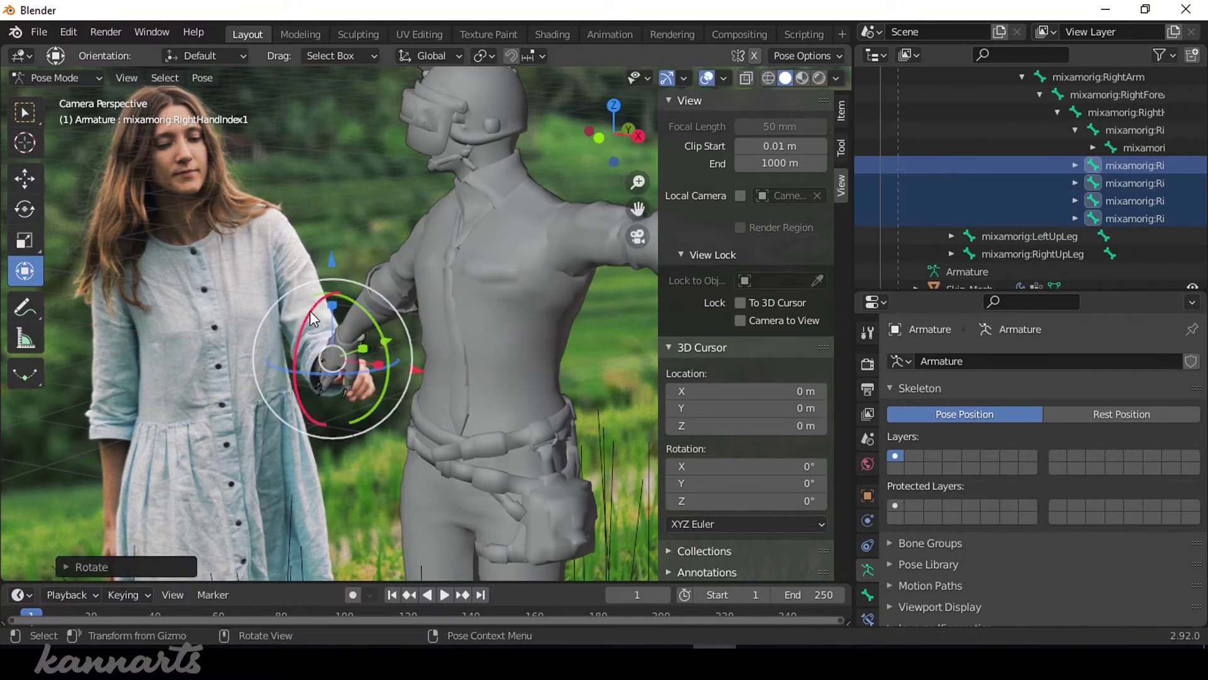
scroll(337, 221, down, 3)
scroll(1063, 165, up, 5)
Tilt the character's head slightly by rotating the Neck bone
click(1072, 148)
key(r)
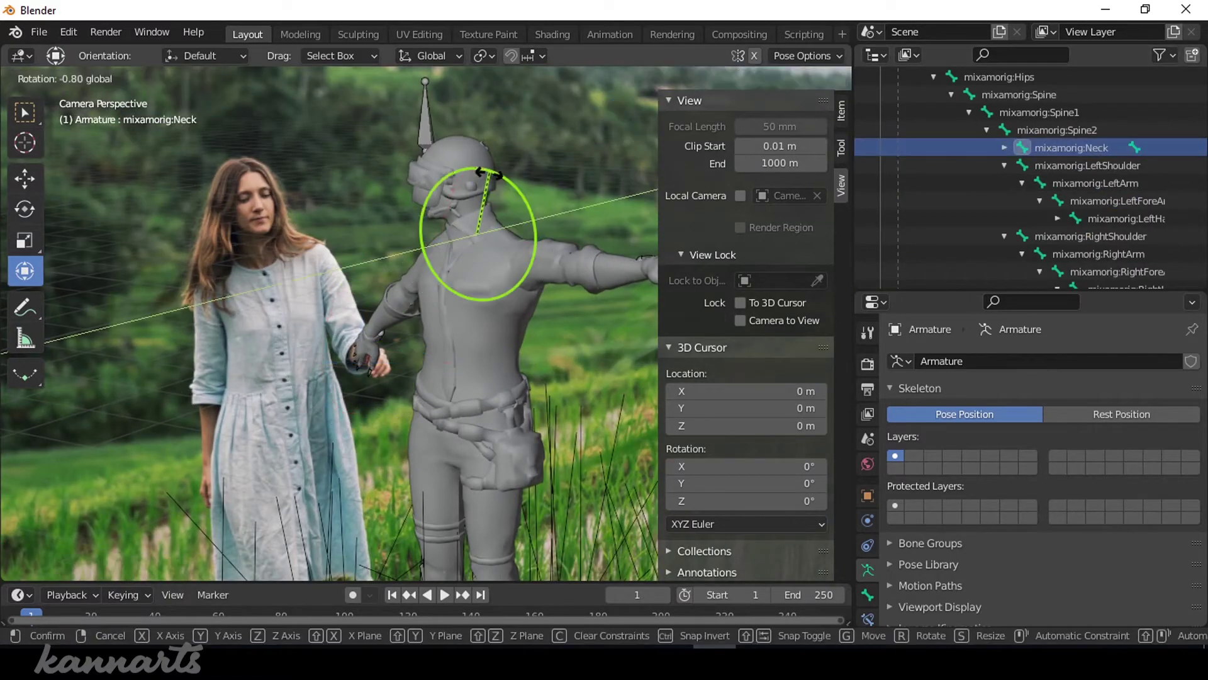
click(486, 170)
scroll(322, 224, down, 2)
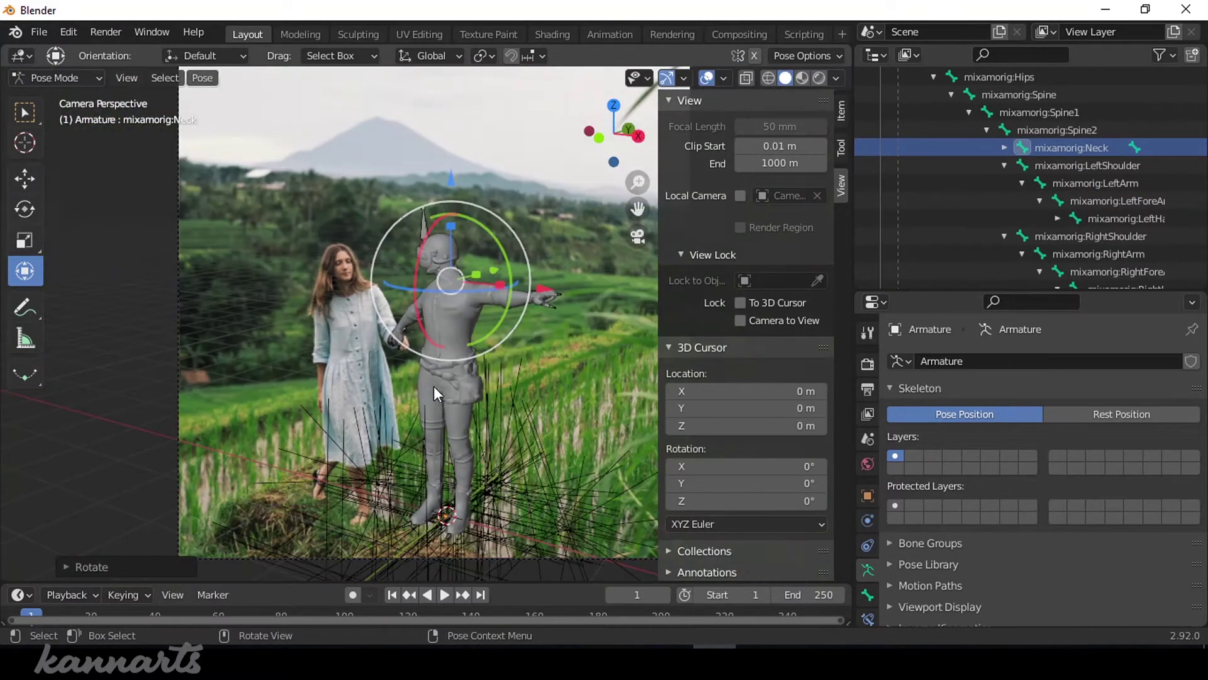
scroll(477, 440, up, 3)
scroll(418, 123, down, 2)
Move the whole character to a new spot beside the woman, keeping its size
key(ctrl+Tab)
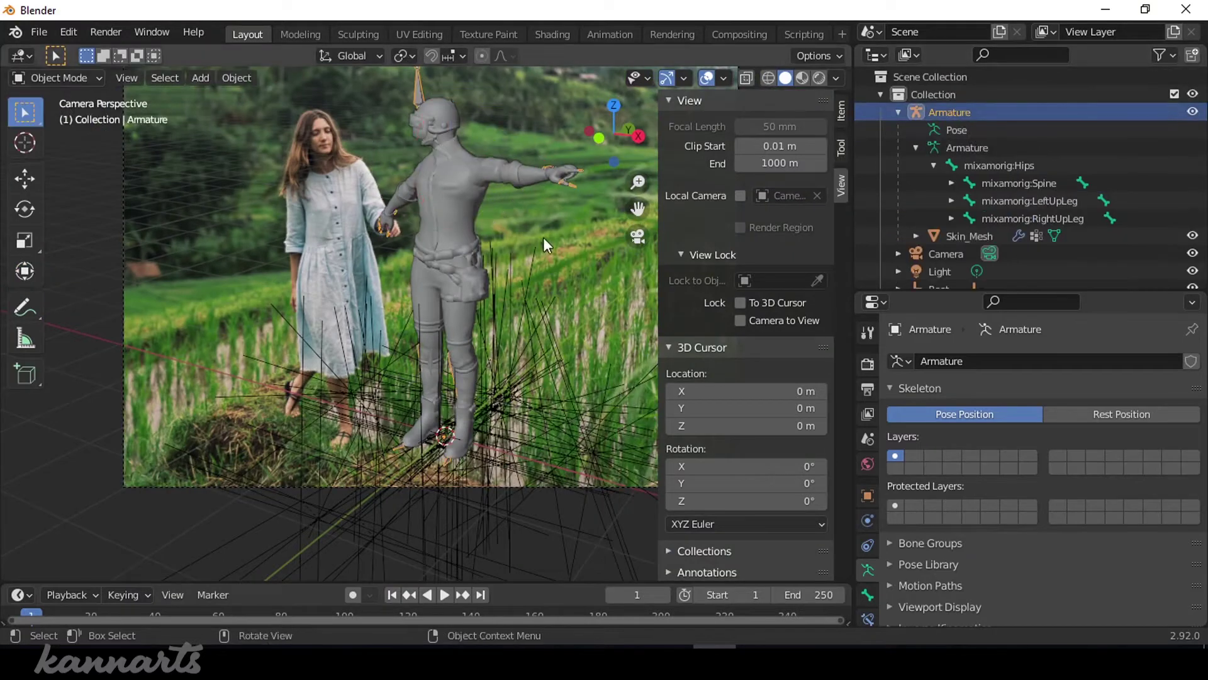
key(g)
click(526, 264)
key(s)
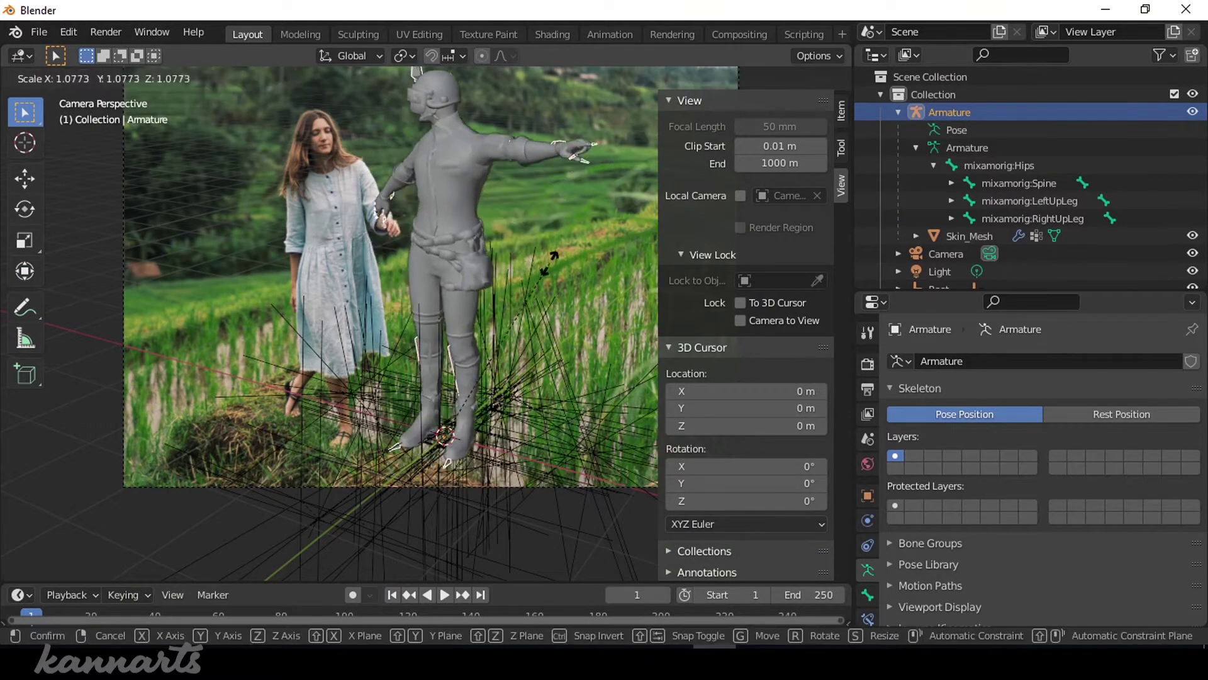
right_click(545, 265)
Check the new placement, then put the character back into Pose Mode
scroll(493, 252, up, 1)
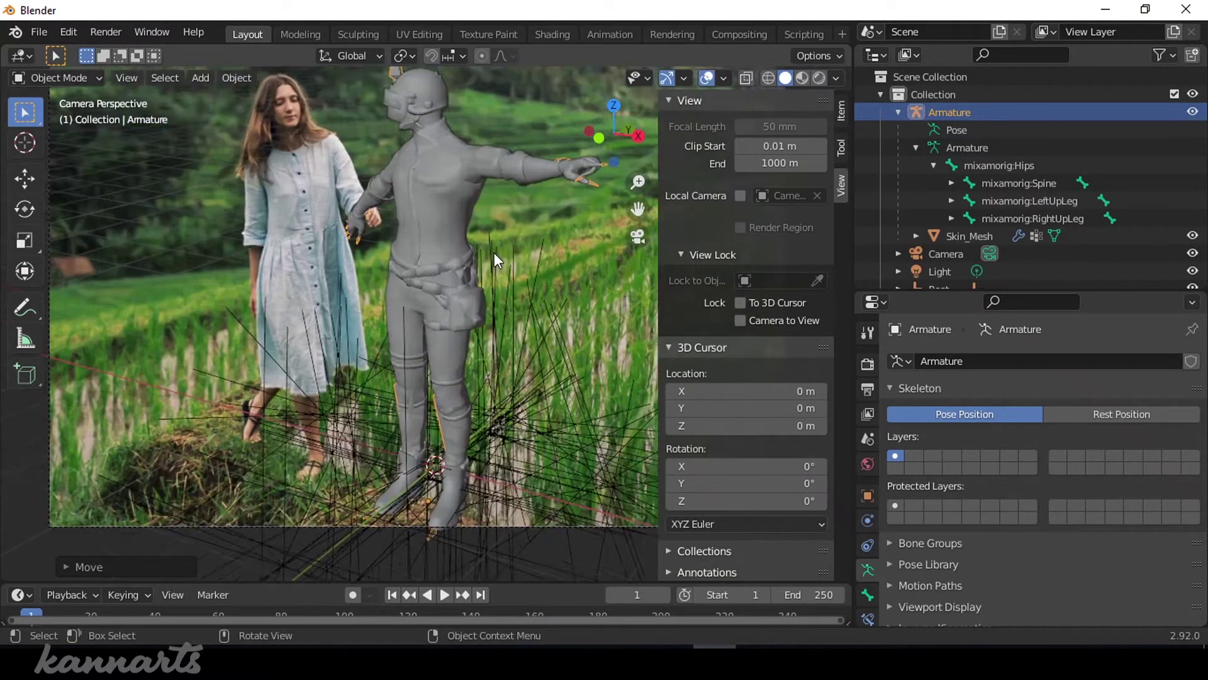
scroll(493, 251, down, 2)
scroll(493, 252, up, 3)
scroll(551, 231, down, 3)
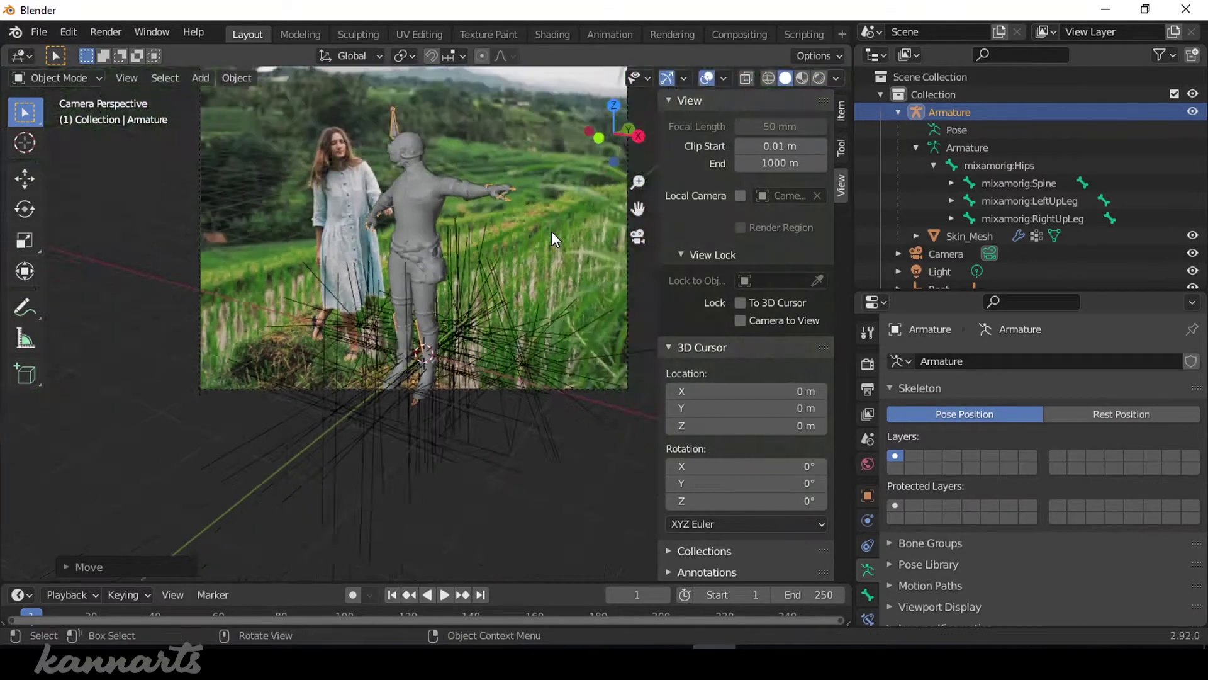
scroll(552, 232, up, 1)
scroll(551, 231, up, 1)
scroll(592, 240, down, 2)
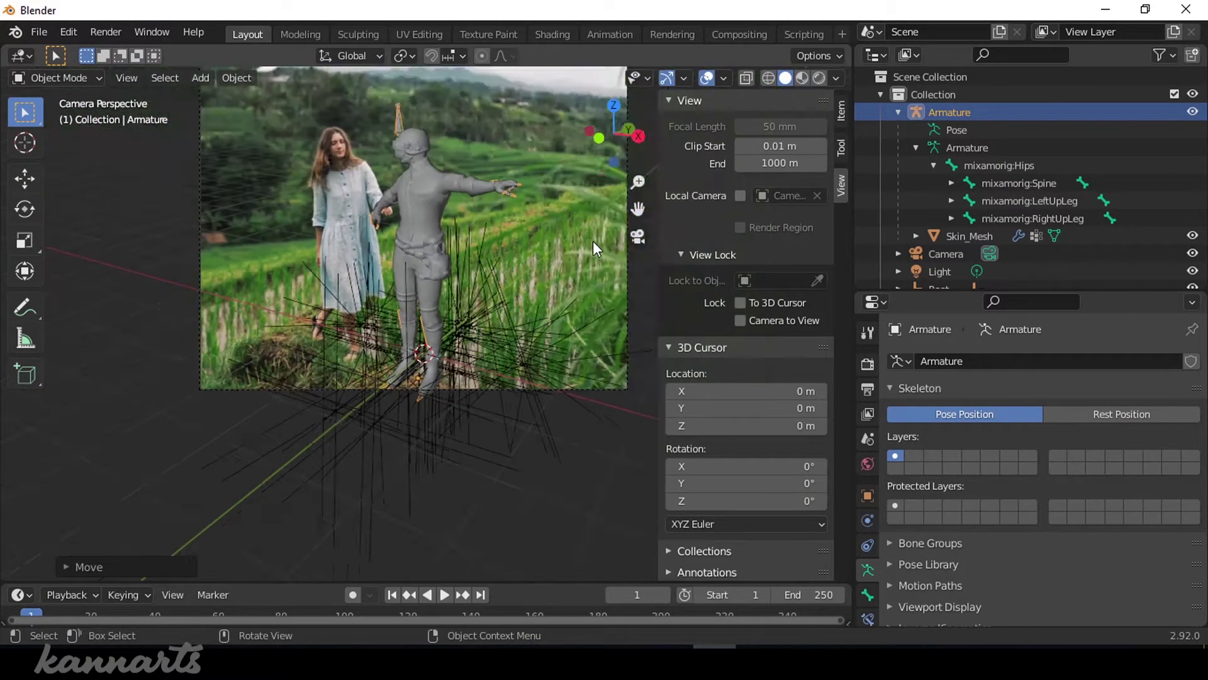
scroll(632, 206, down, 1)
scroll(421, 263, up, 2)
click(409, 215)
click(60, 77)
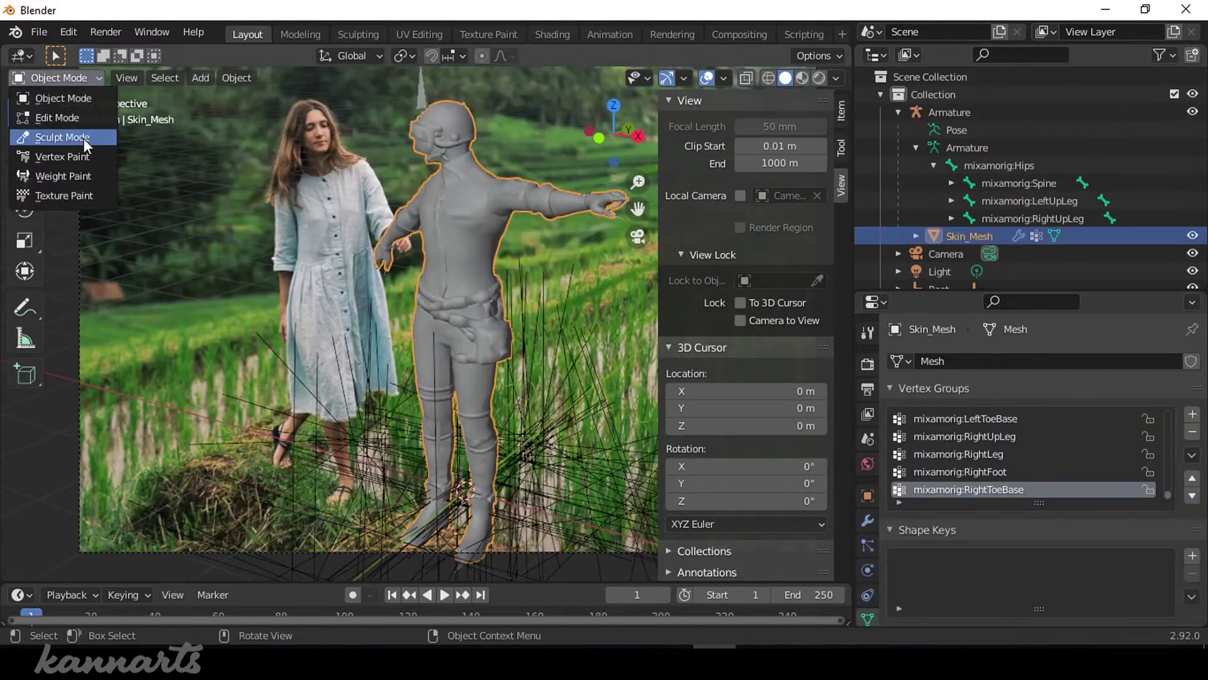
click(58, 137)
Rotate the RightForeArm bone so the hands meet, then return to camera view
scroll(1088, 170, up, 2)
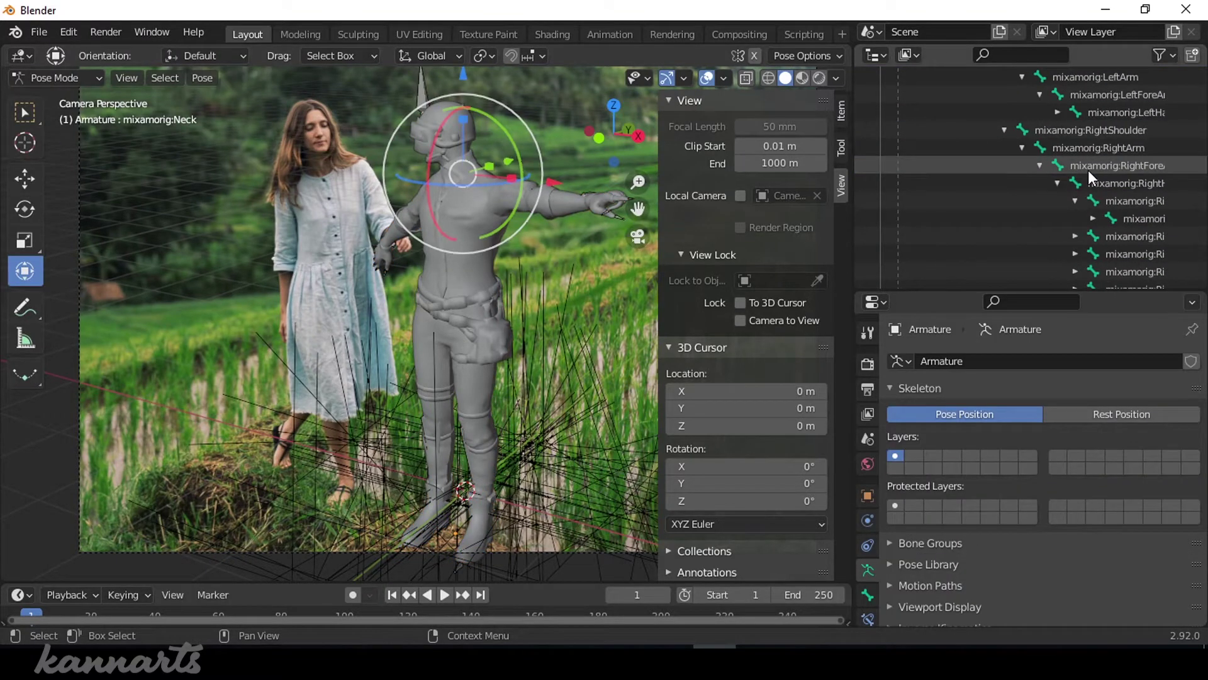
scroll(1089, 170, up, 2)
click(1103, 130)
click(1102, 165)
click(1115, 200)
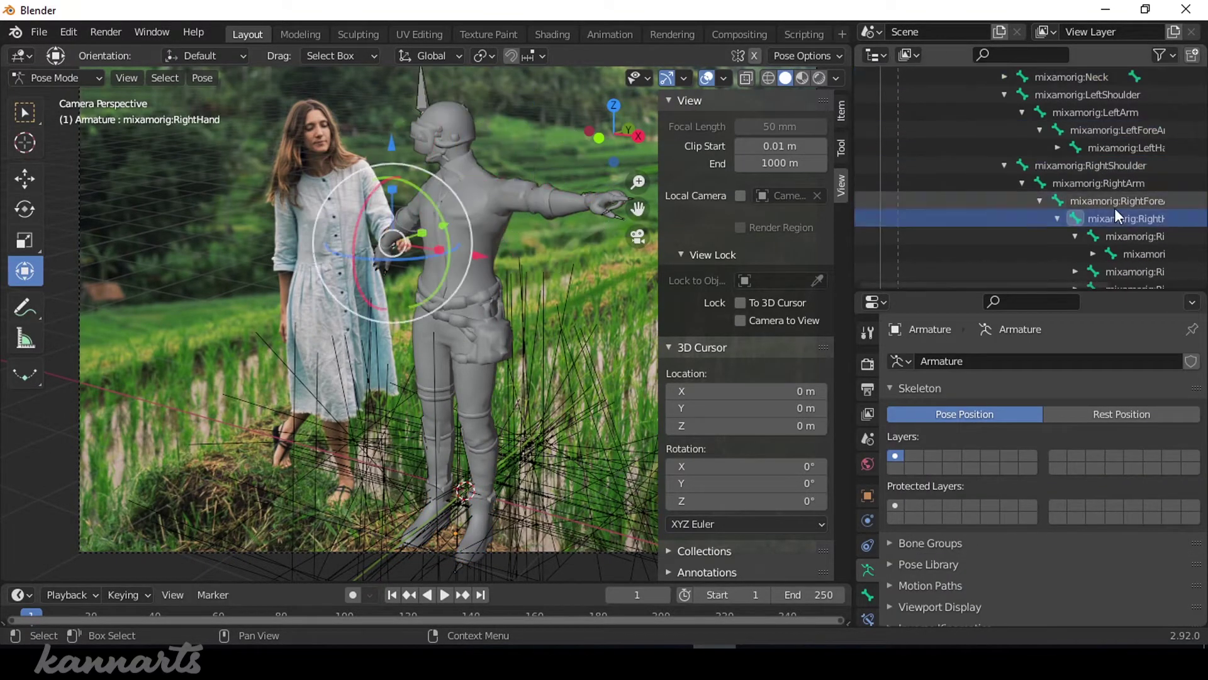
key(r)
key(Escape)
middle_drag(441, 251, 730, 232)
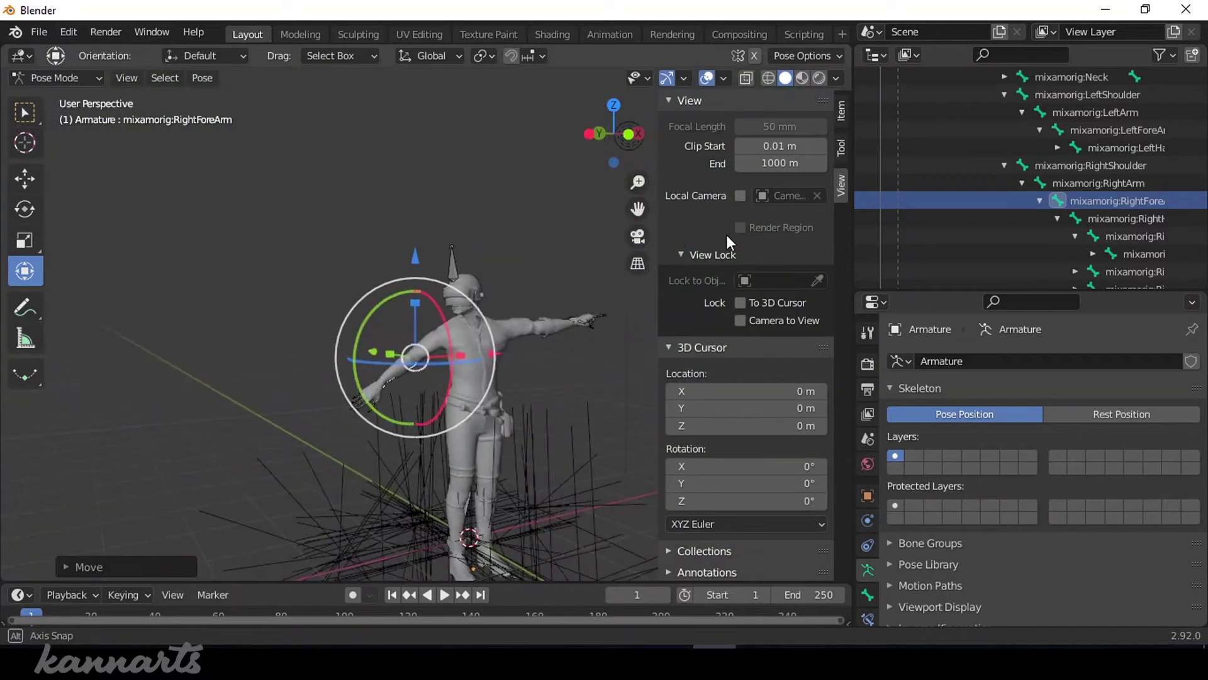
scroll(989, 119, up, 5)
click(637, 236)
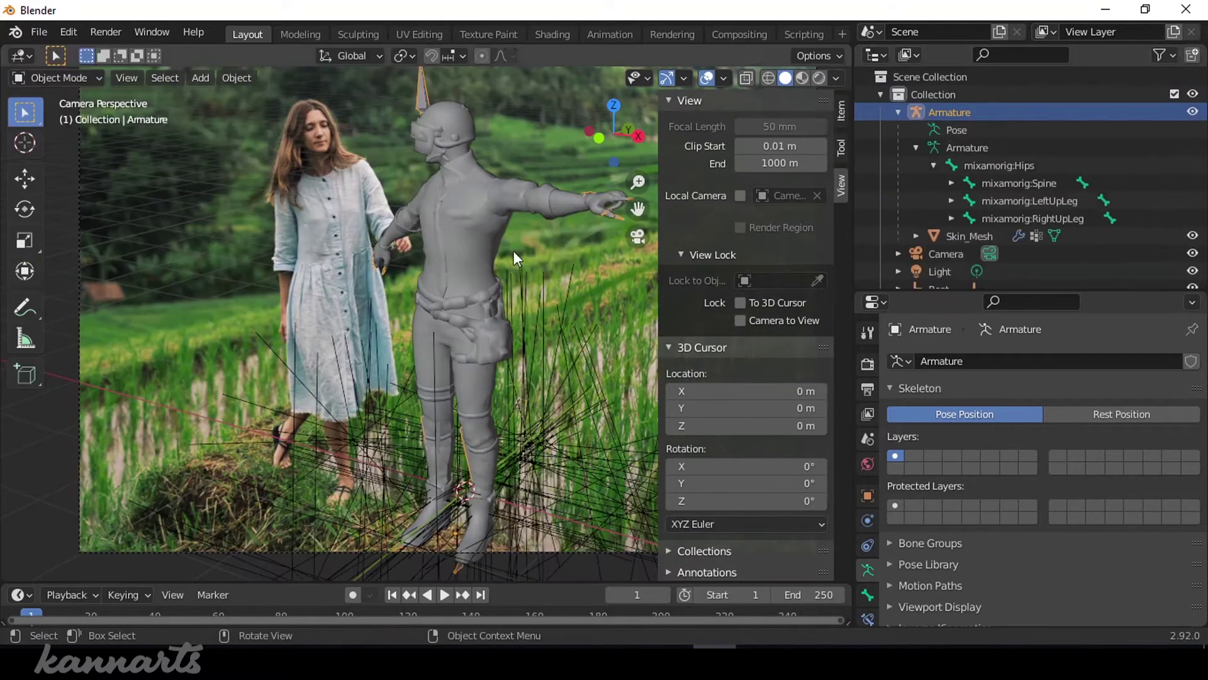
In Pose Mode, cancel a right upper-arm rotation and re-rotate the right hand bone
scroll(631, 210, up, 3)
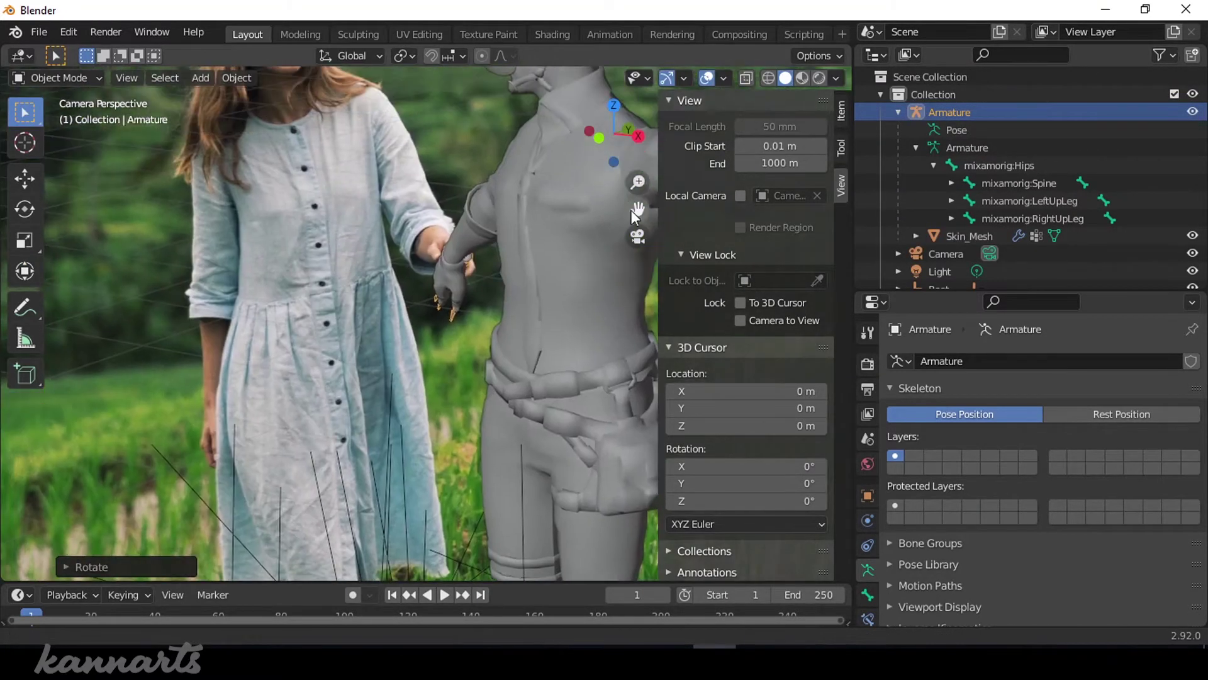
scroll(957, 116, down, 1)
click(957, 116)
scroll(1064, 160, down, 5)
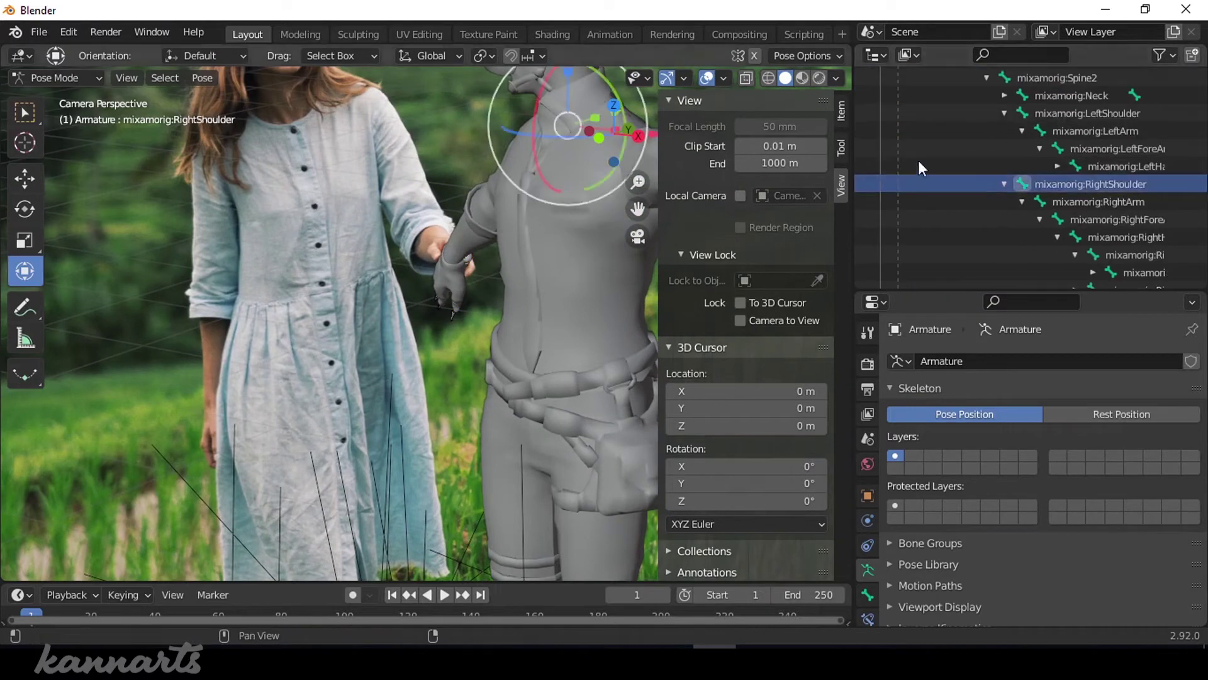
click(921, 201)
key(r)
right_click(540, 162)
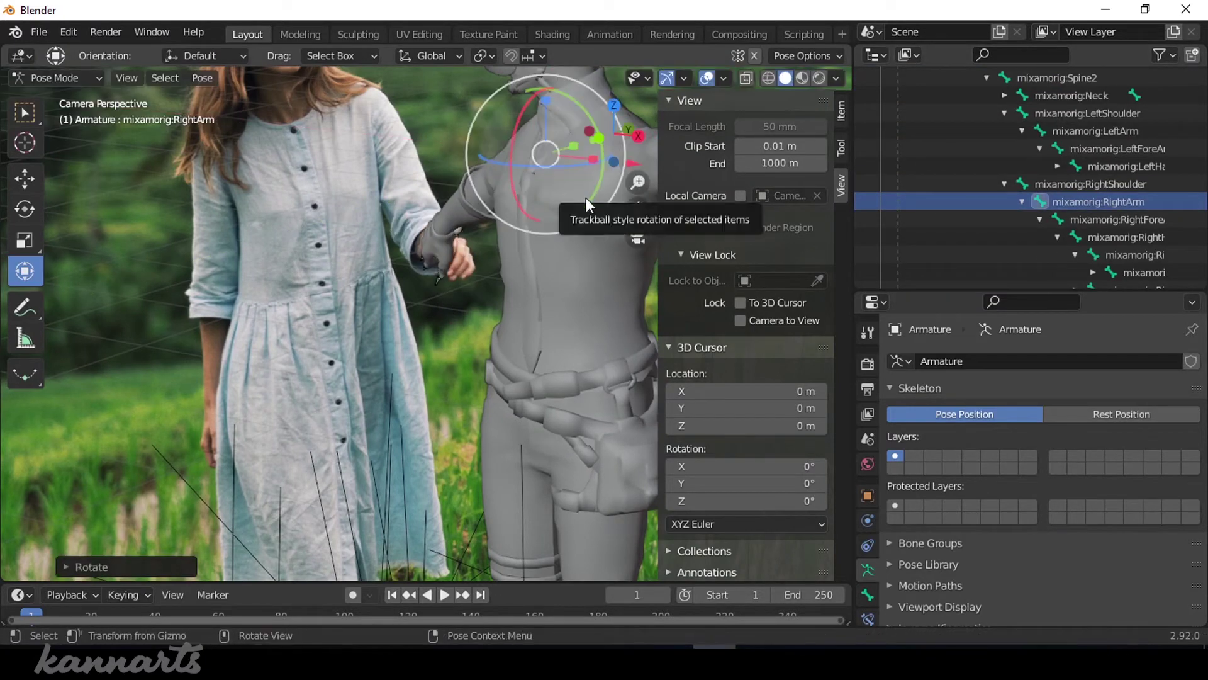
click(458, 246)
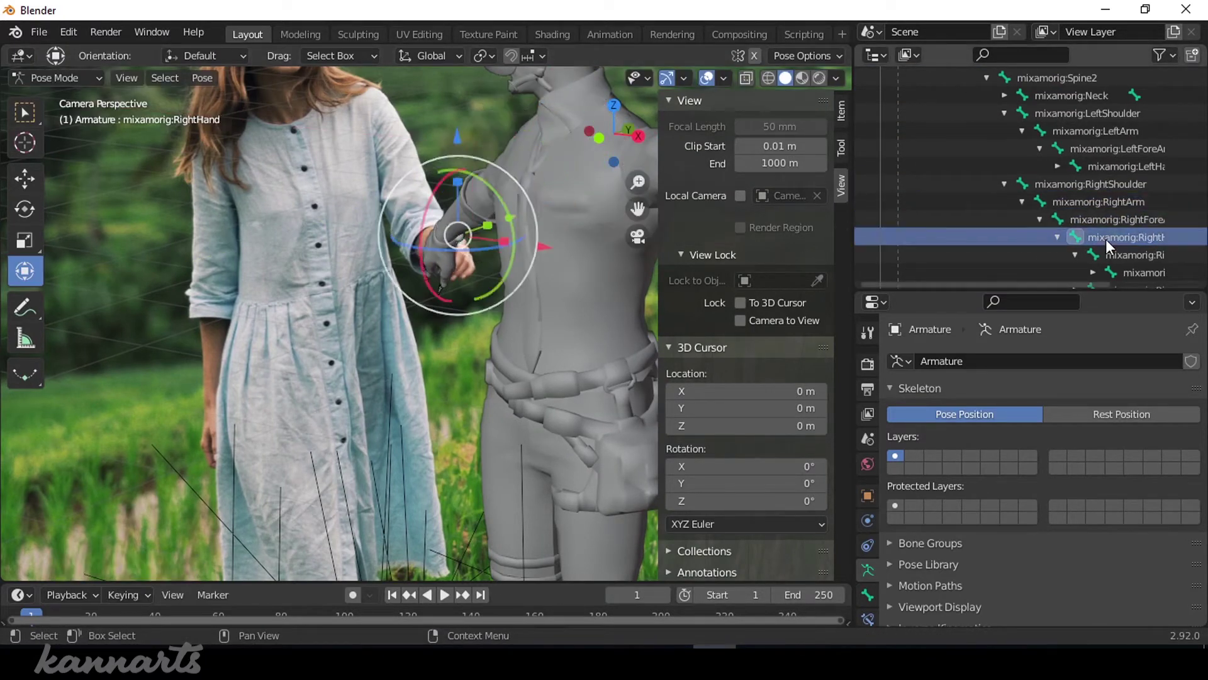
click(448, 242)
In Object Mode, scale the character's armature up slightly with S
scroll(617, 194, down, 2)
scroll(520, 176, down, 4)
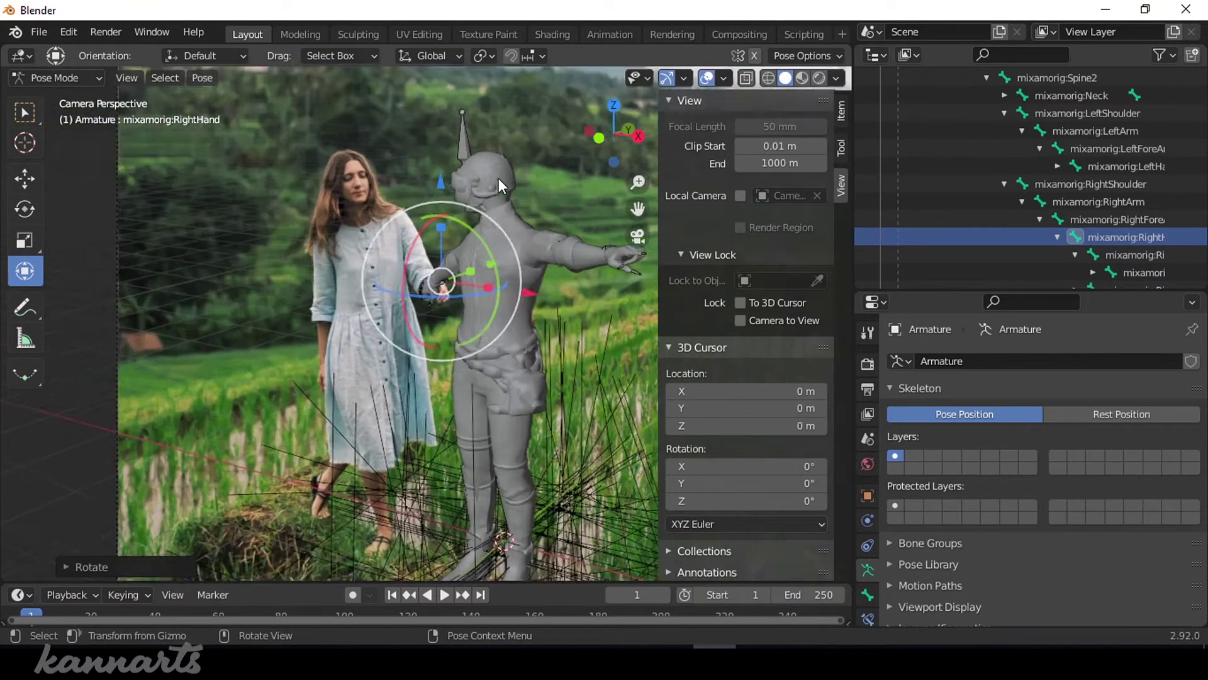
scroll(523, 302, down, 1)
click(55, 78)
click(38, 97)
key(s)
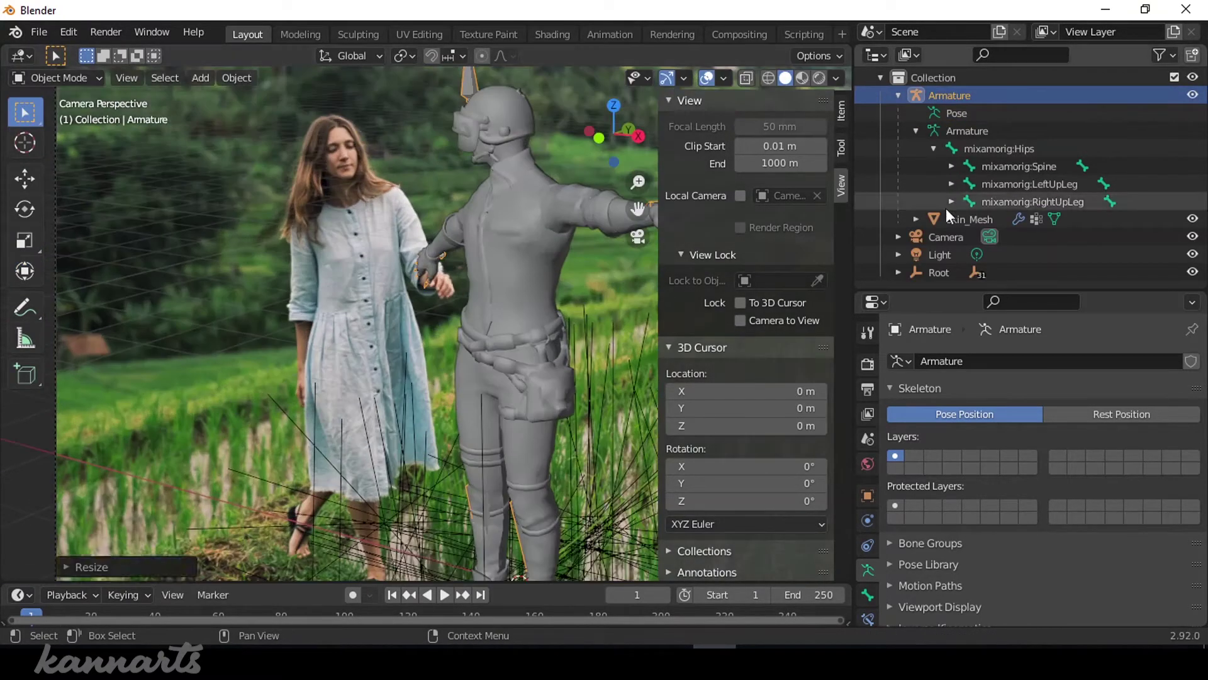
click(55, 77)
Back in Pose Mode, rotate the right hand bone so it grips the woman's hand
click(44, 129)
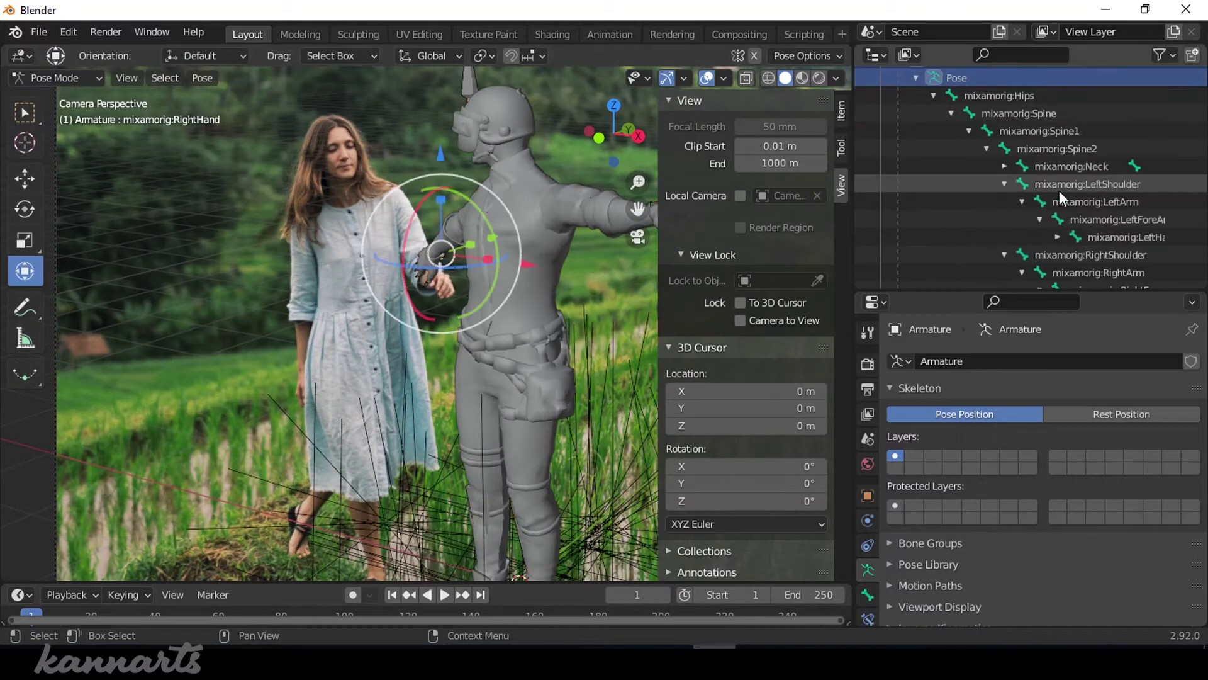
scroll(1059, 191, down, 2)
mouse_move(478, 245)
middle_down()
mouse_move(715, 226)
mouse_move(648, 239)
middle_up()
click(649, 239)
click(1120, 237)
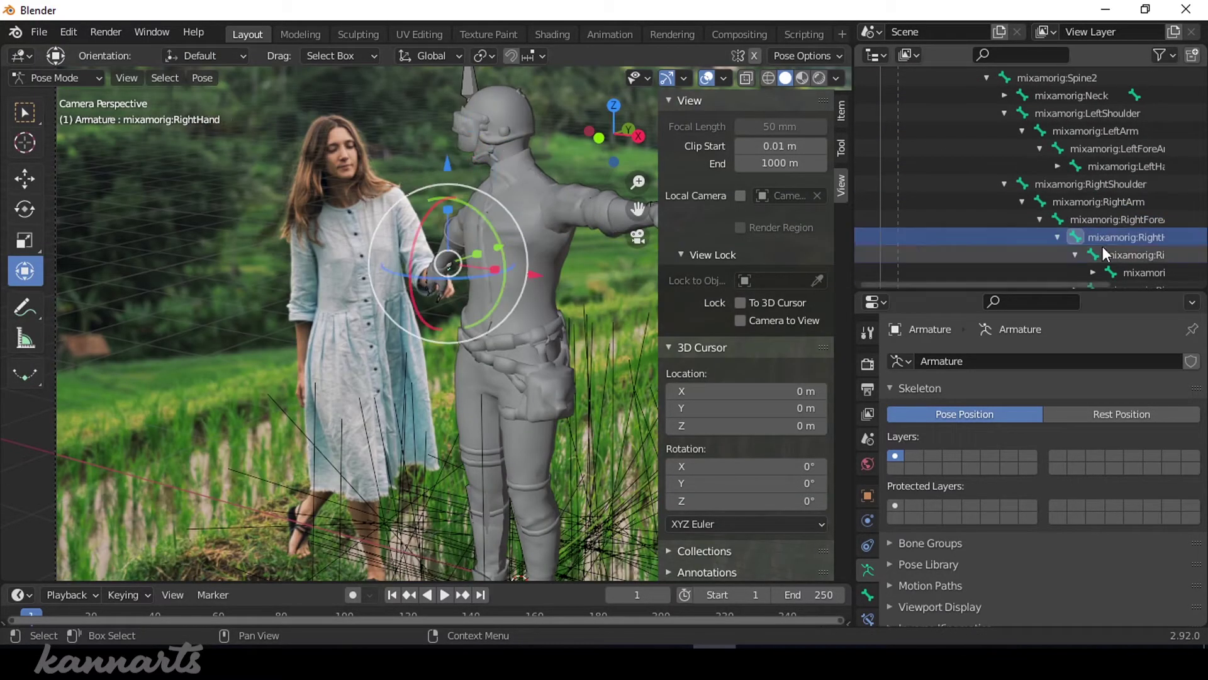
click(1117, 237)
drag(494, 258, 485, 296)
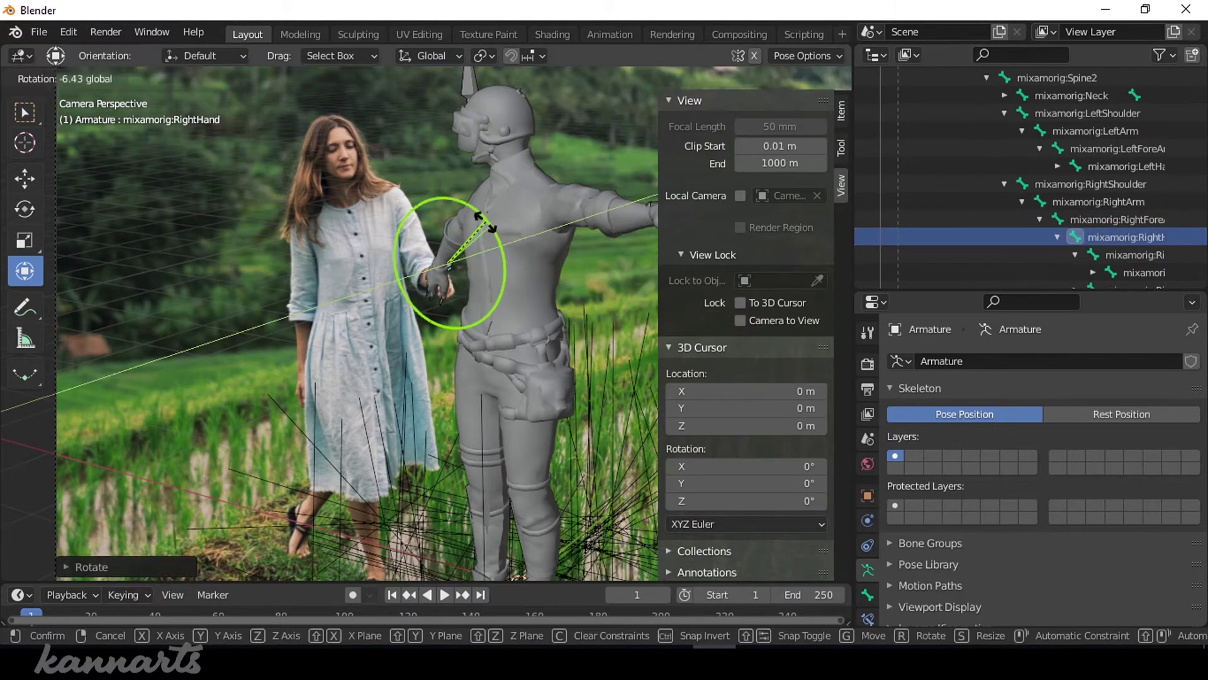
scroll(218, 222, down, 4)
click(638, 237)
click(551, 34)
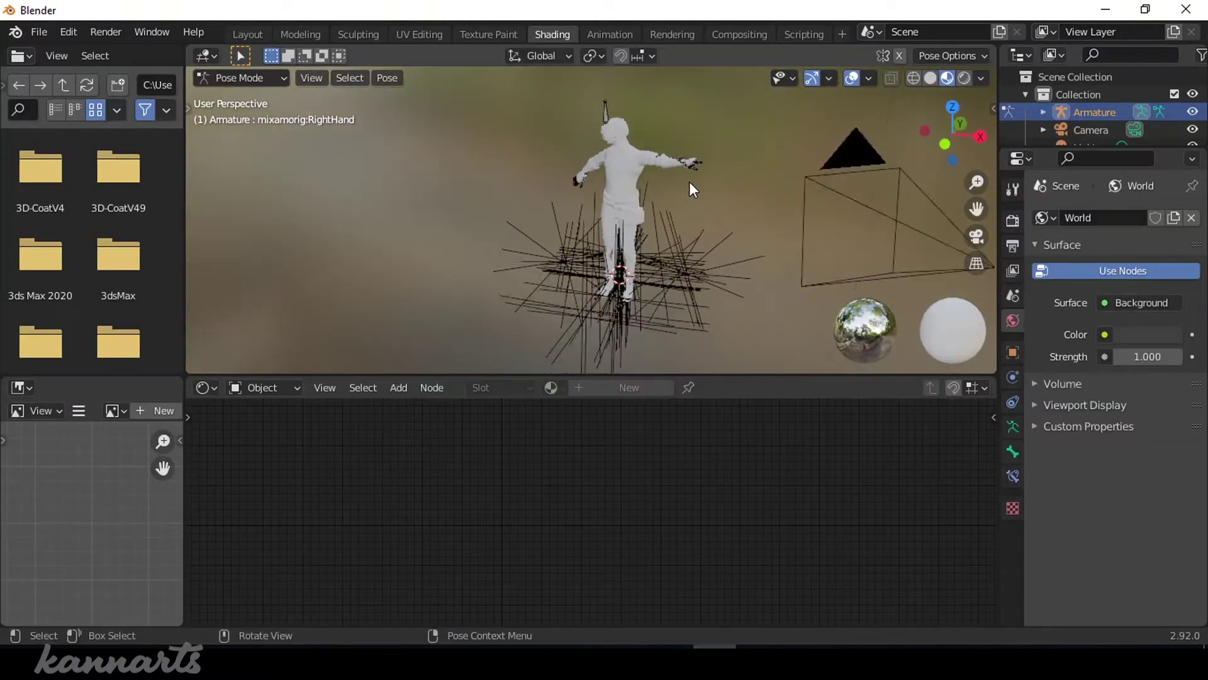
On the body mesh's material 2, link an m_basebody_01_dout.png Image Texture to Base Color
shift+click(1060, 165)
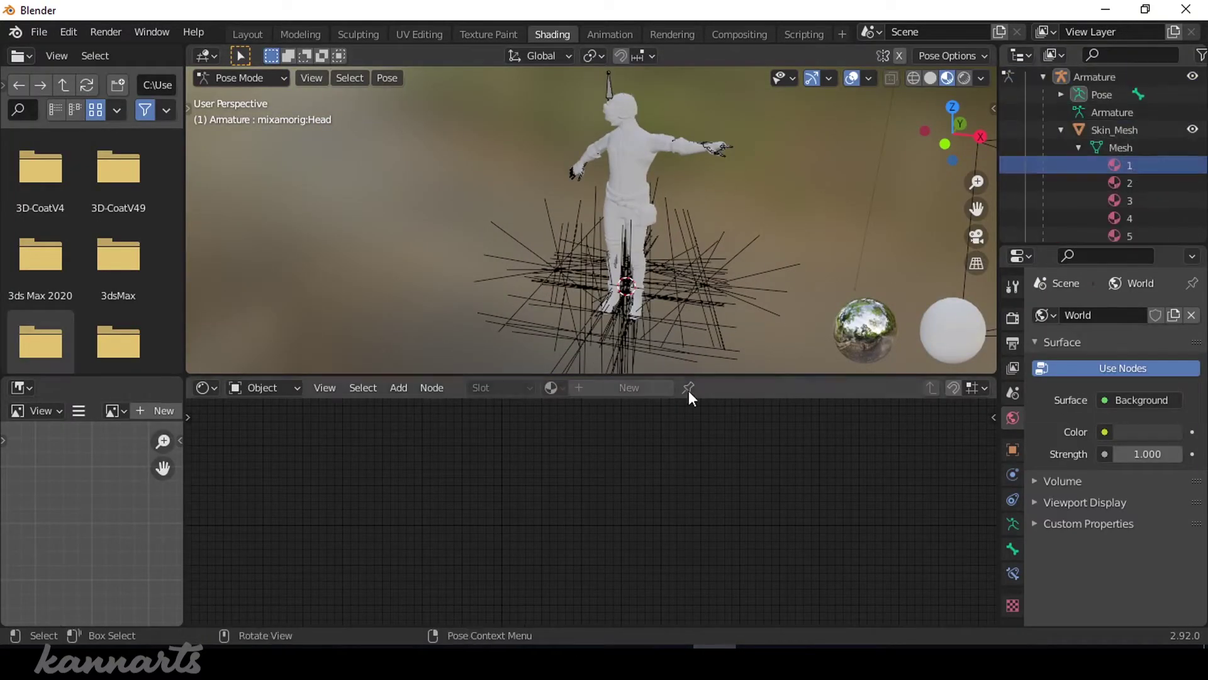
click(625, 135)
scroll(686, 470, up, 3)
middle_drag(686, 470, 708, 527)
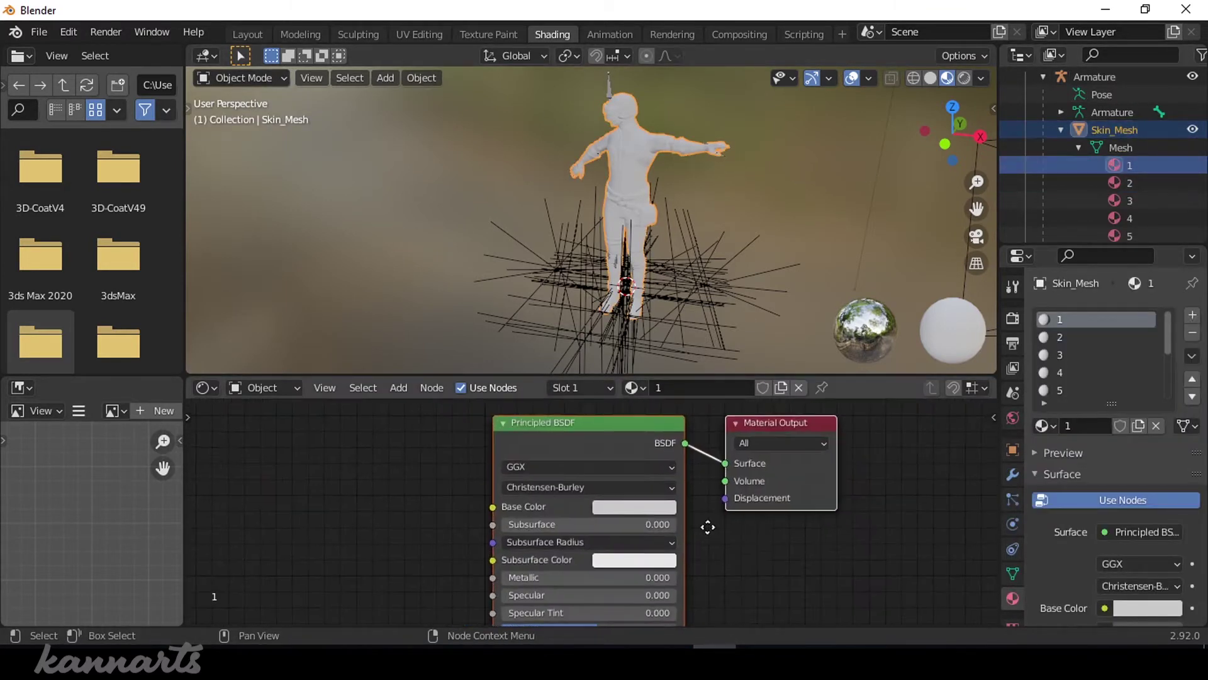
click(635, 507)
drag(669, 202, 334, 453)
drag(431, 468, 493, 506)
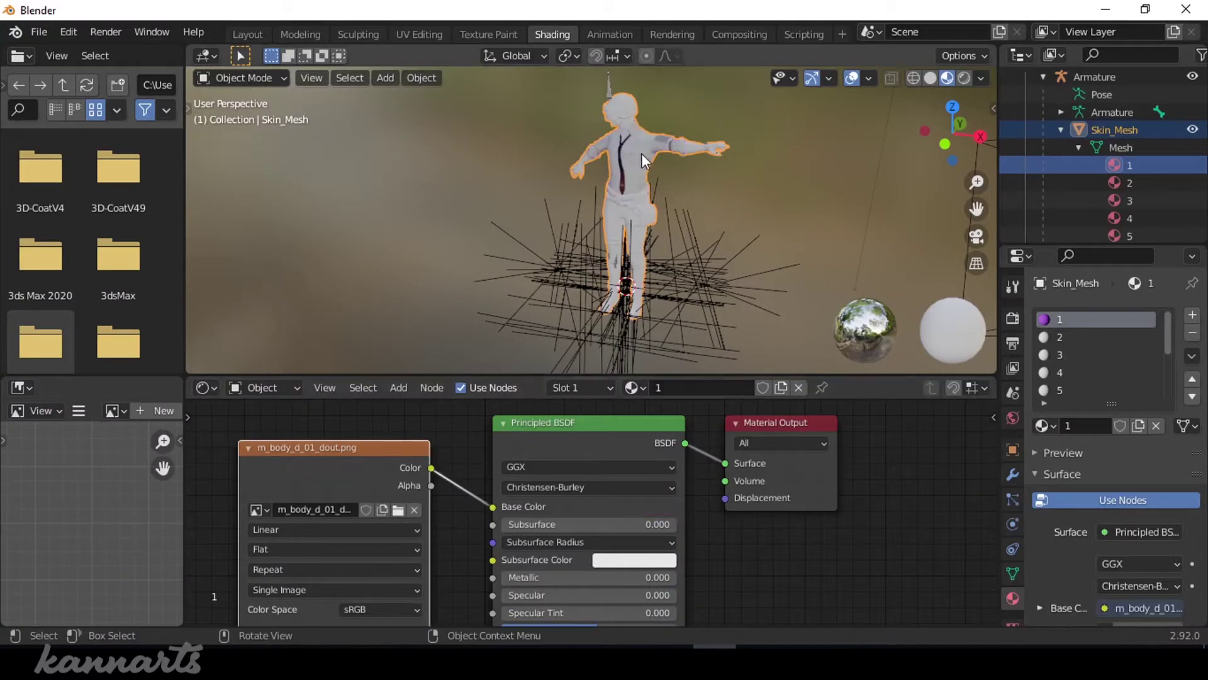
scroll(641, 153, up, 3)
scroll(716, 161, up, 3)
scroll(624, 190, up, 2)
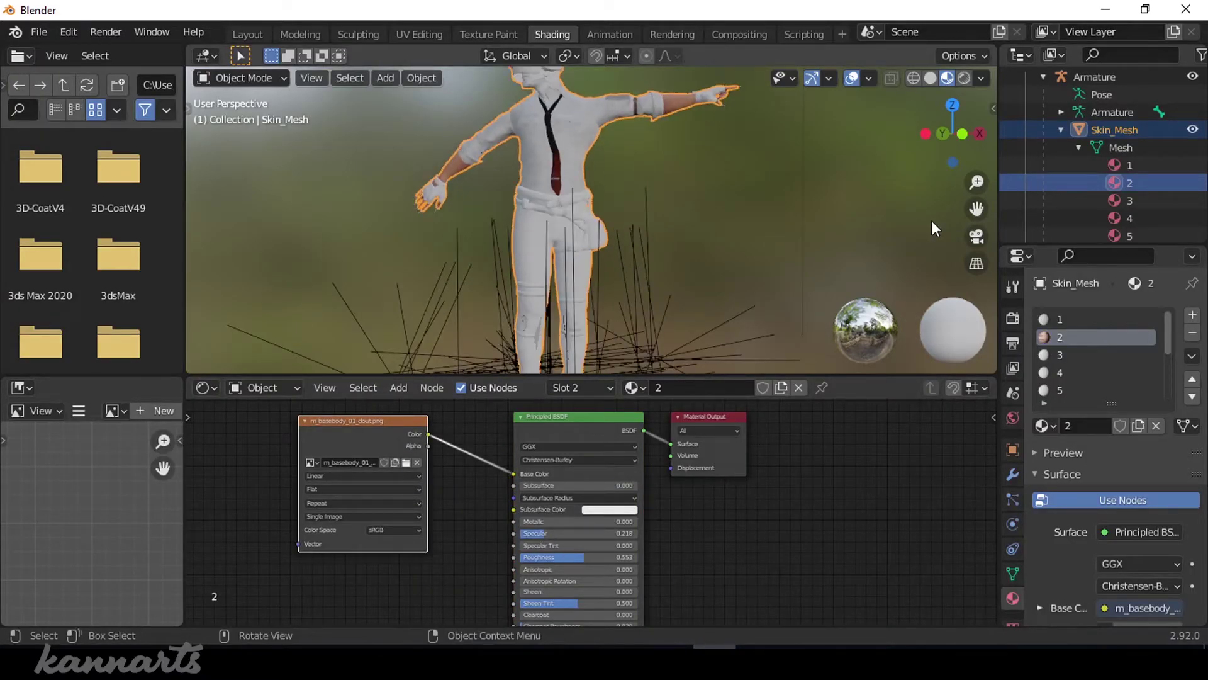
scroll(931, 220, up, 3)
Select material 3 and bring the character's textures folder window to the front
click(1129, 200)
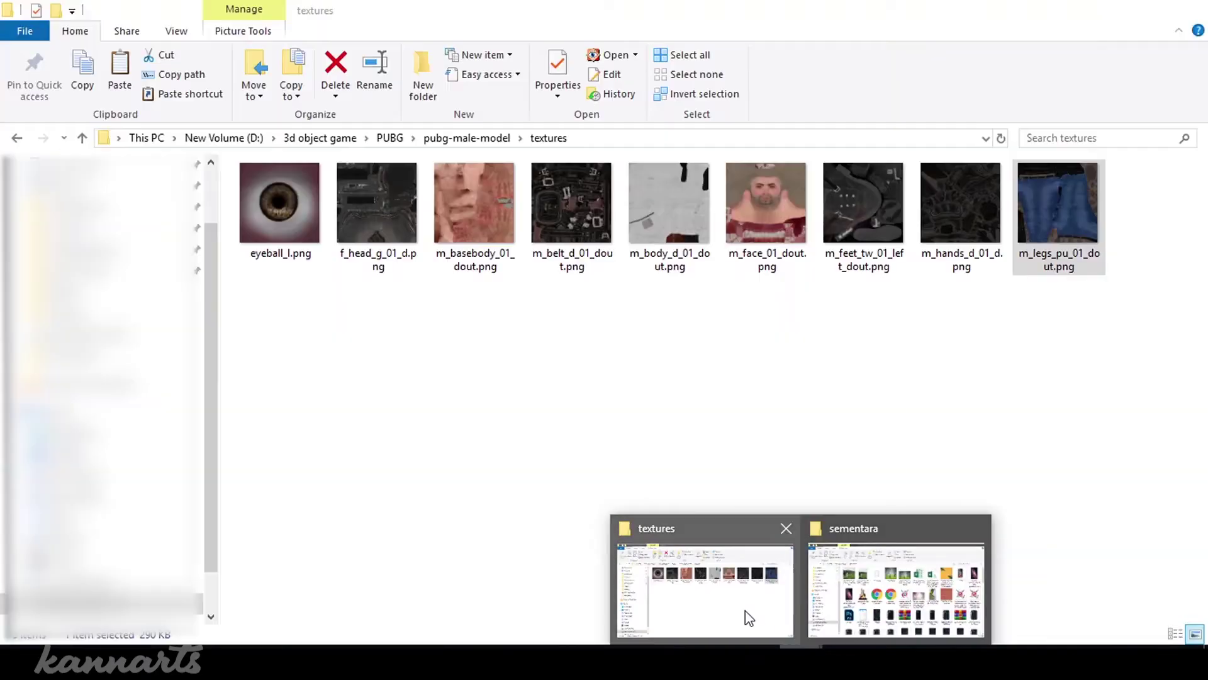
click(749, 616)
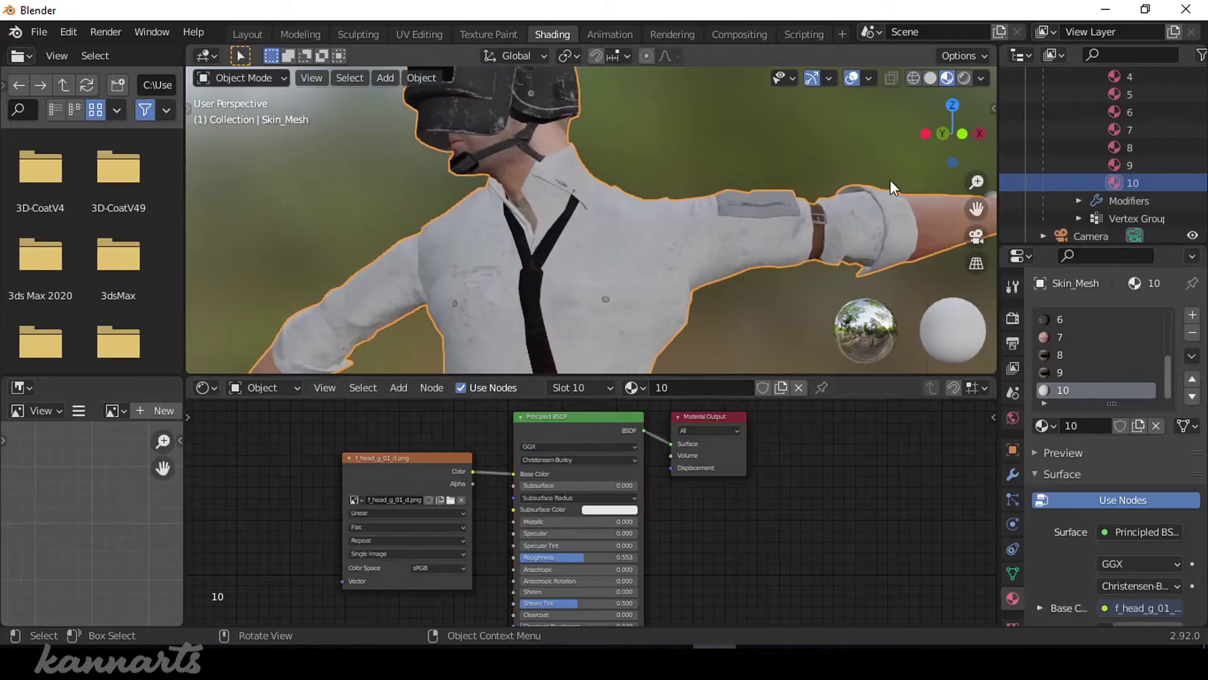
Give headgear material 10 Metallic 0.618 and Roughness 0.539
drag(990, 106, 805, 106)
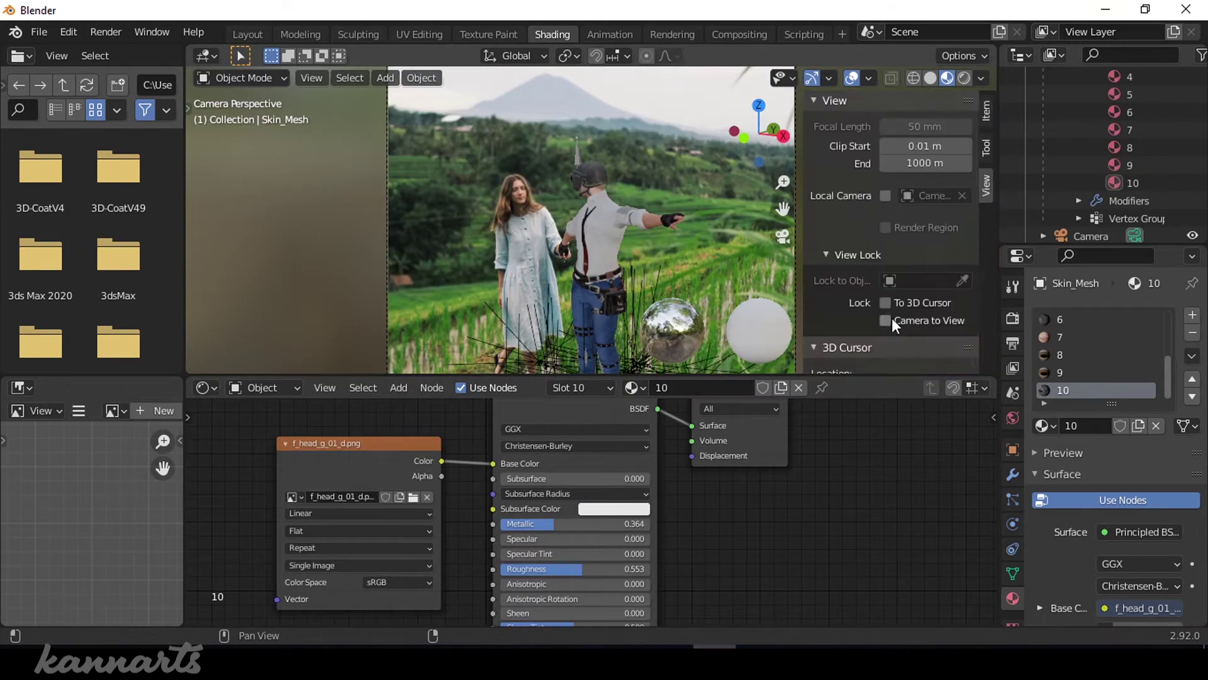
scroll(723, 198, up, 5)
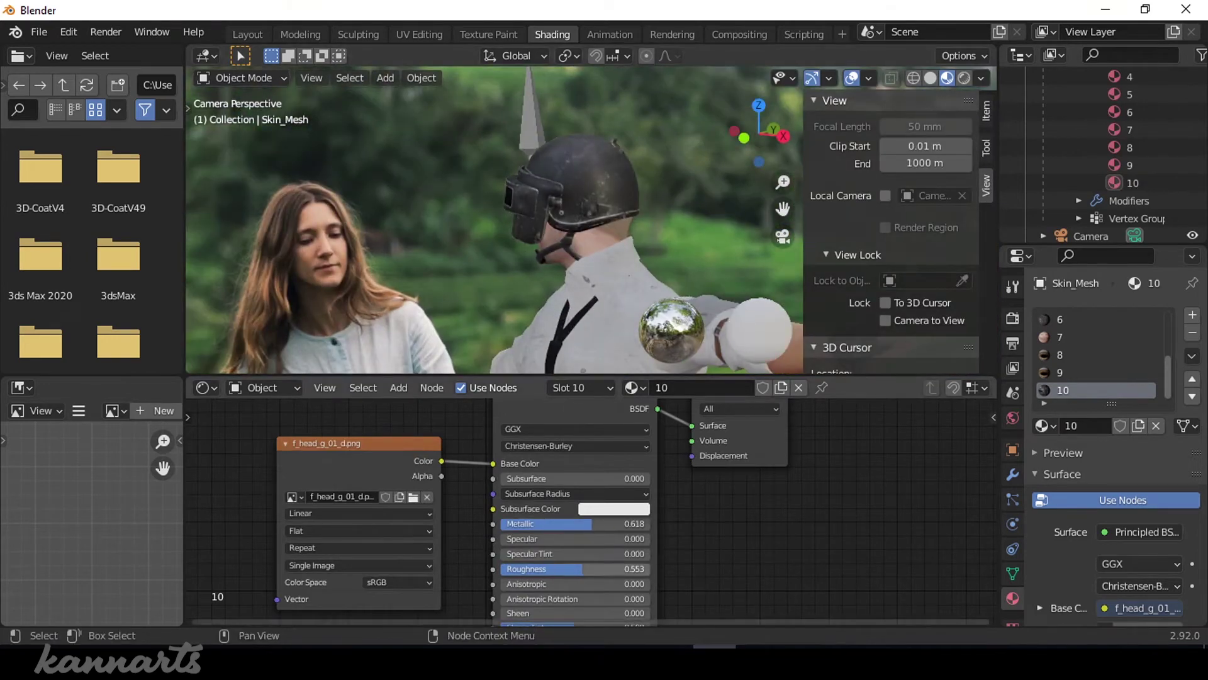
scroll(503, 186, down, 2)
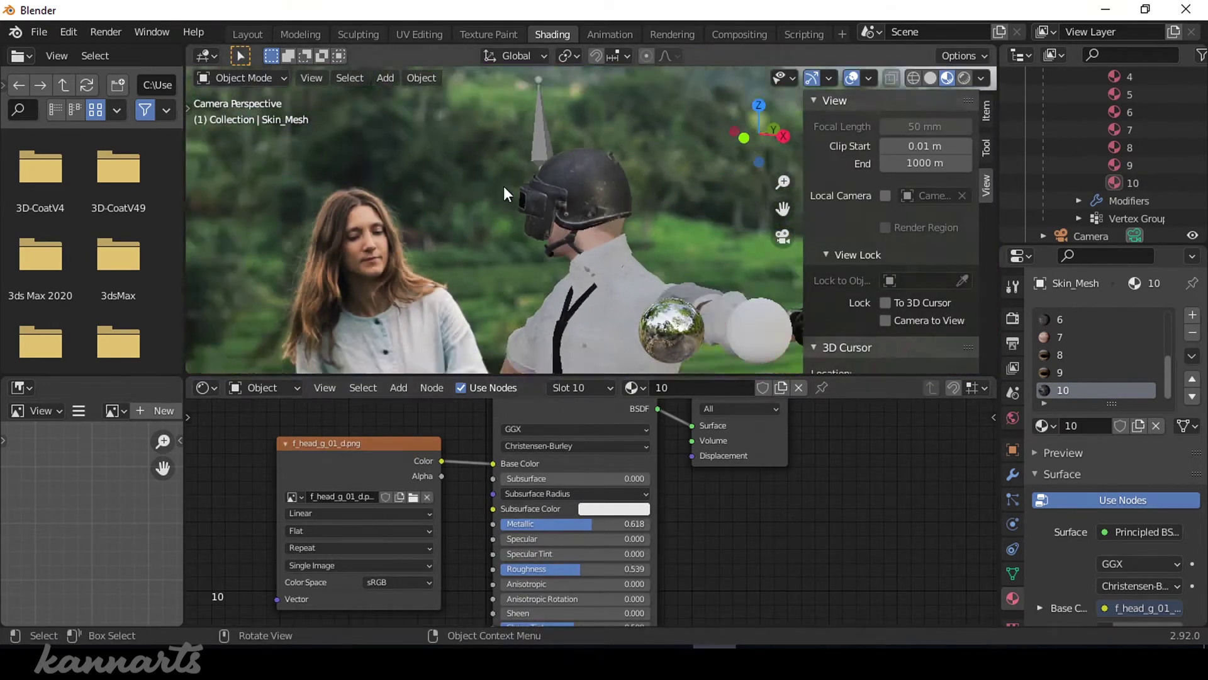
scroll(503, 186, down, 3)
scroll(607, 265, up, 8)
click(1137, 148)
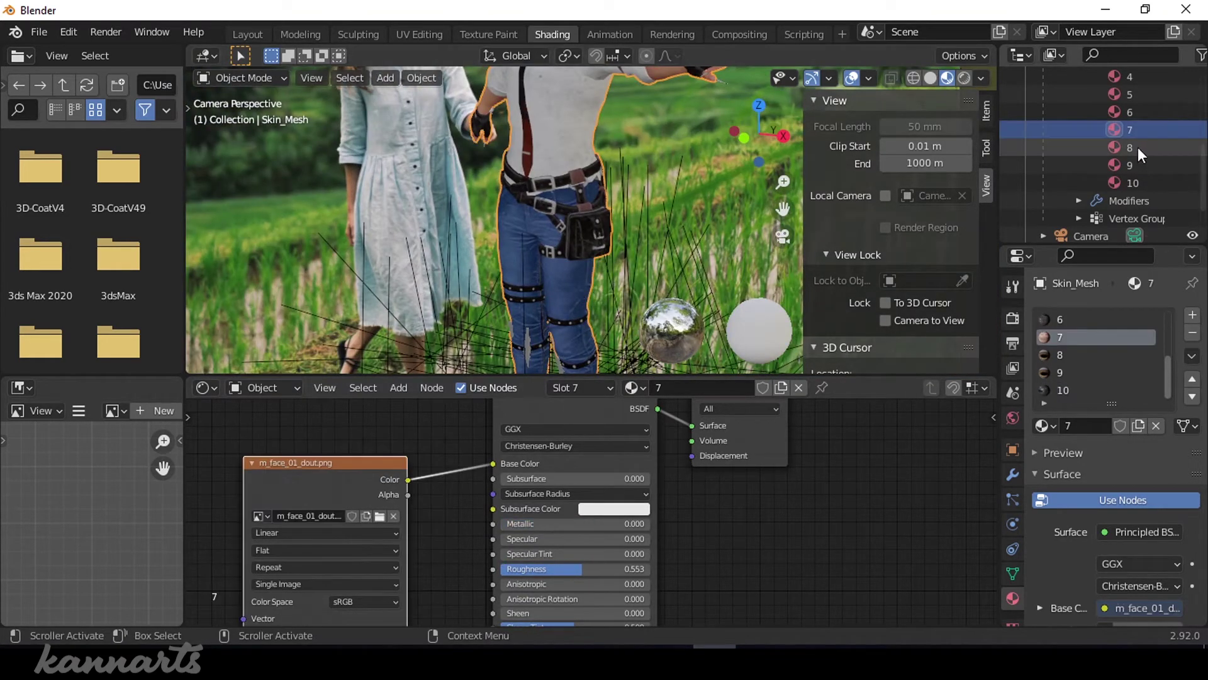
scroll(1137, 147, down, 1)
scroll(610, 195, down, 4)
scroll(609, 195, up, 2)
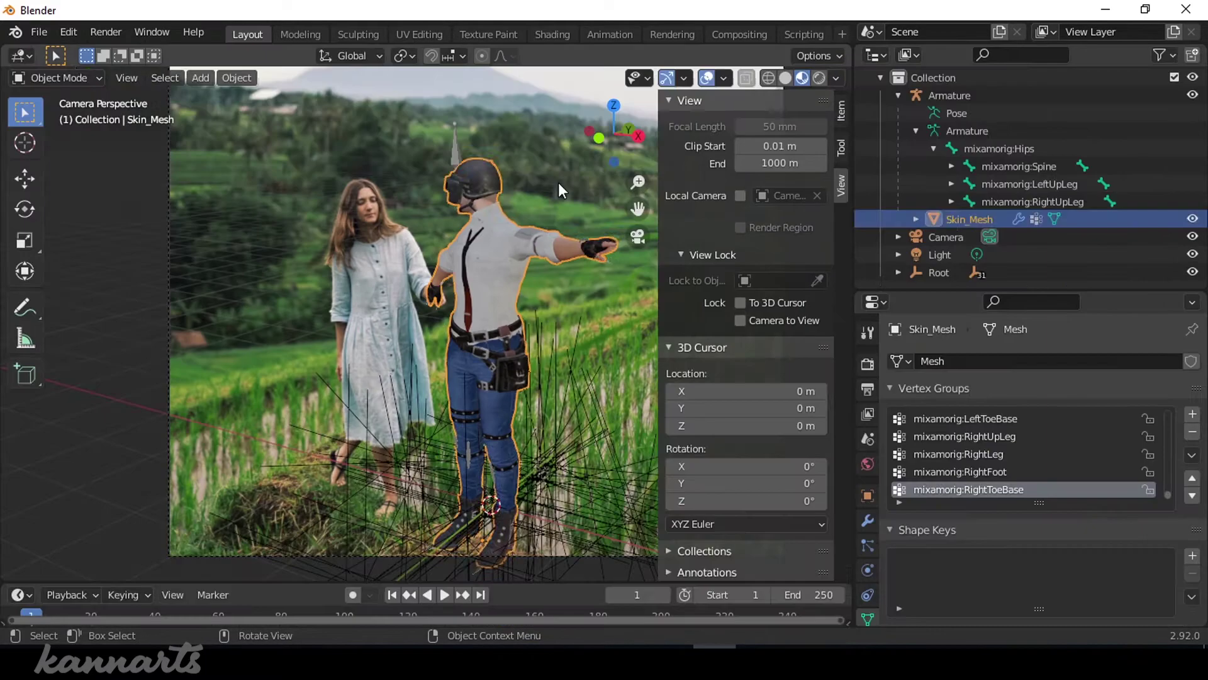
scroll(557, 182, up, 3)
scroll(462, 147, up, 3)
scroll(462, 147, down, 3)
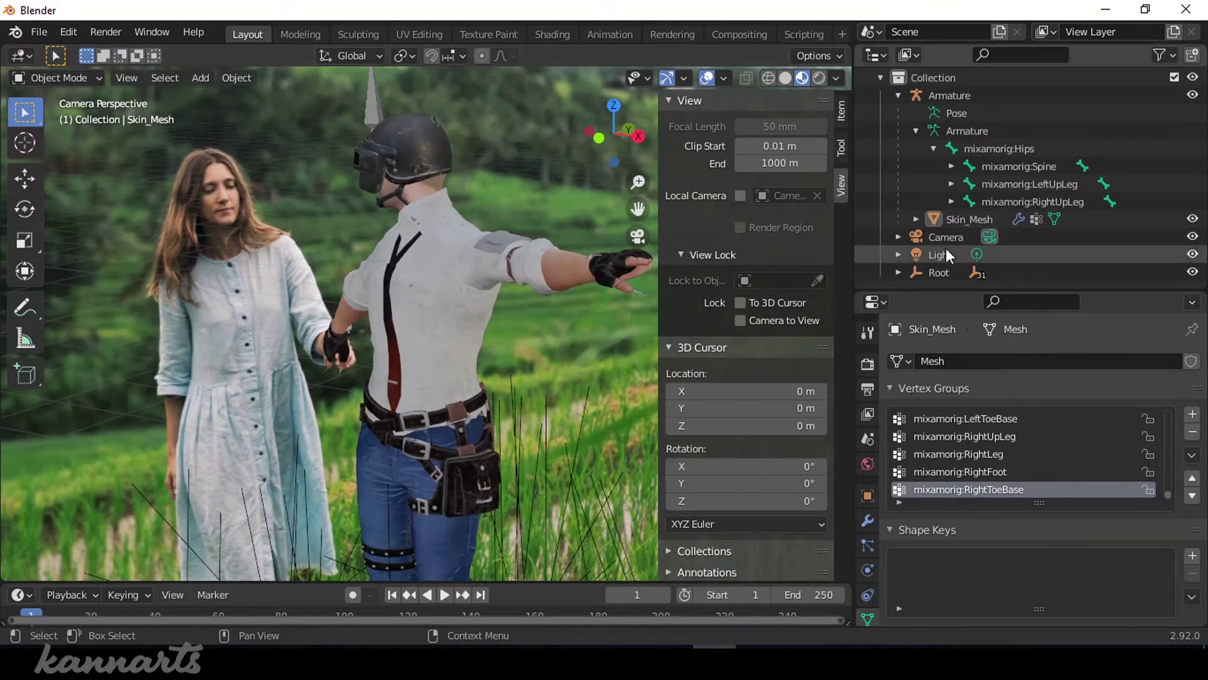
scroll(486, 175, down, 1)
Set face material slot 7 to Roughness 1.000, then preview the scene in Layout with rendered shading
click(550, 34)
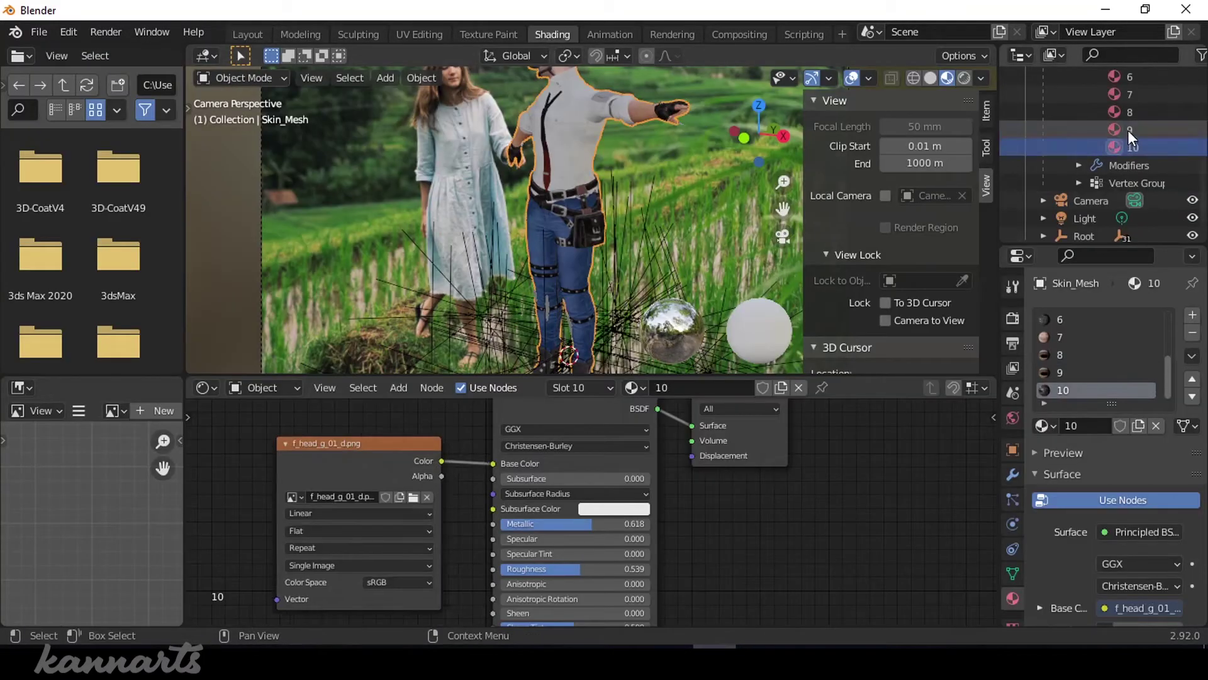
click(1130, 94)
scroll(498, 220, up, 2)
scroll(497, 220, up, 2)
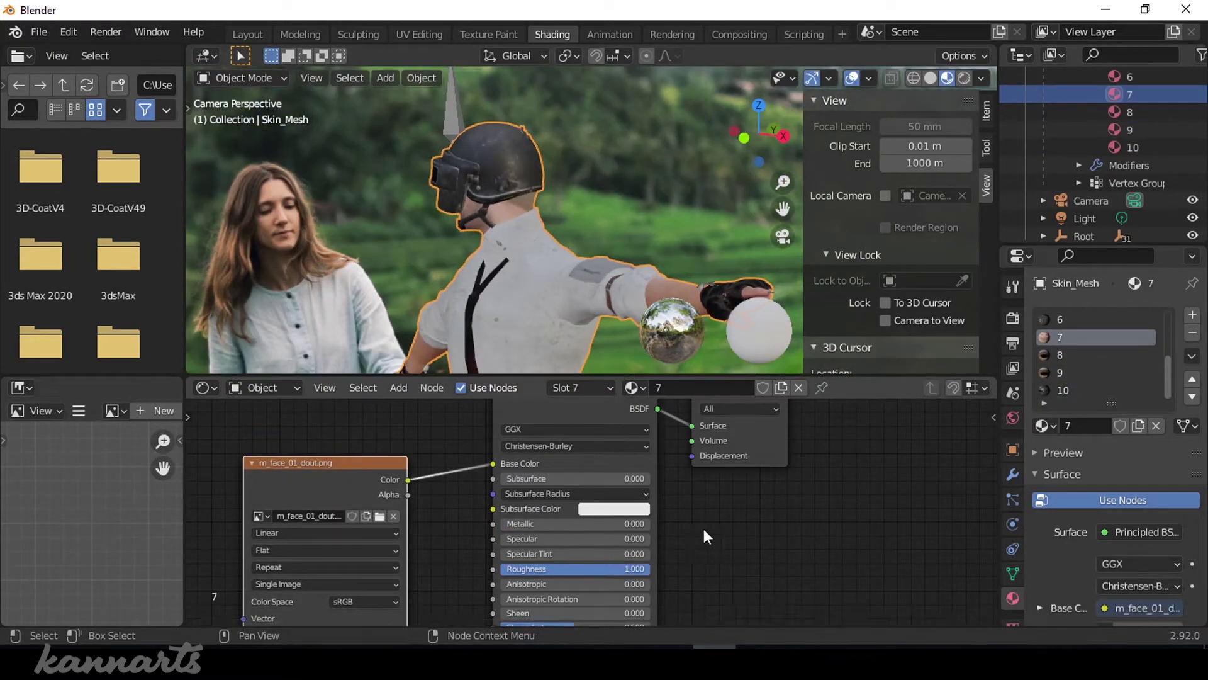
scroll(706, 535, down, 2)
scroll(629, 504, up, 1)
scroll(551, 209, down, 2)
scroll(551, 209, down, 2)
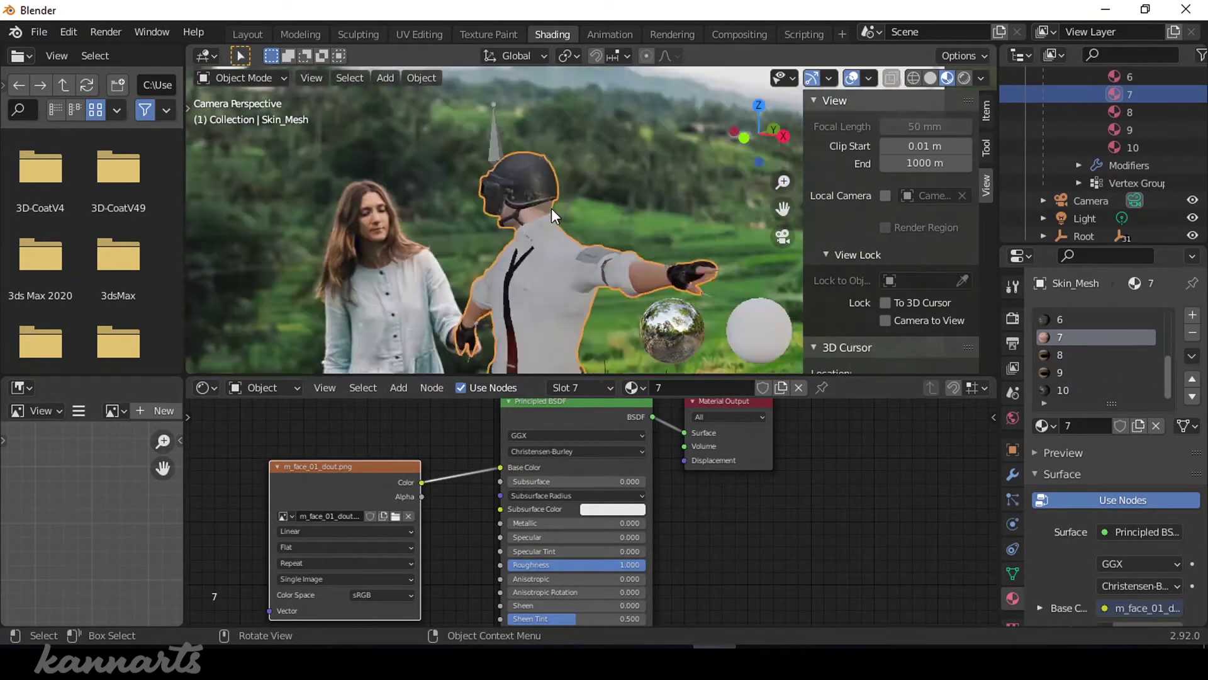
scroll(551, 209, down, 1)
click(247, 34)
click(817, 78)
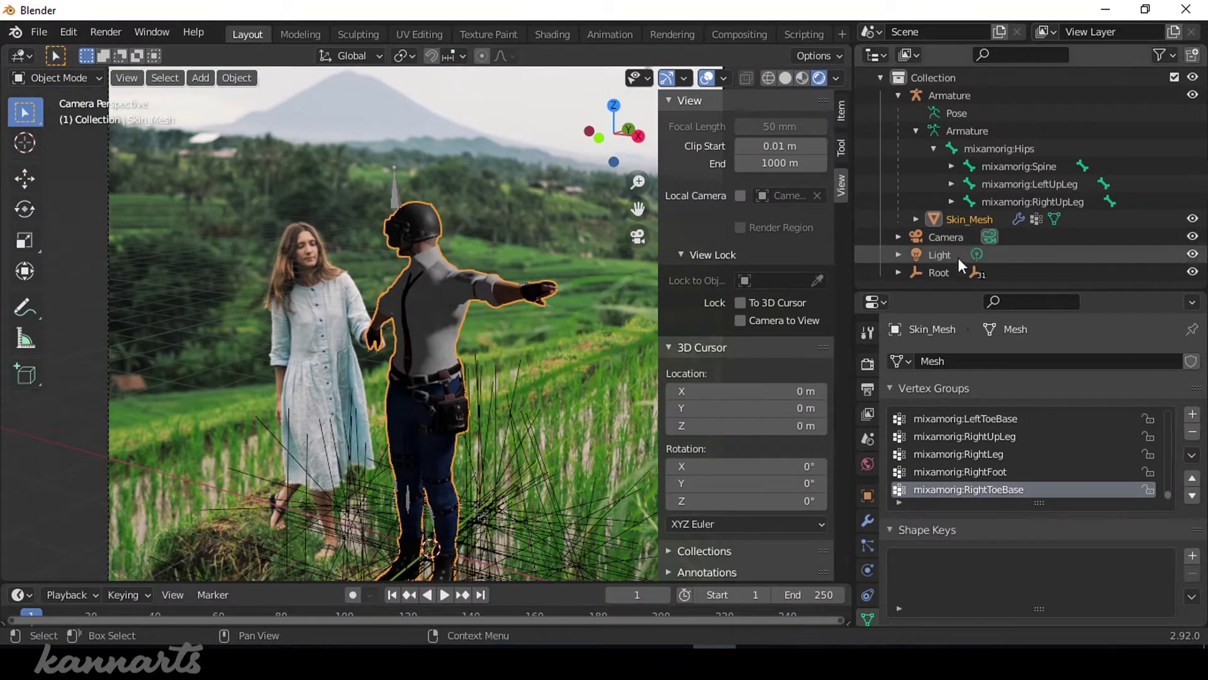
Set the world colour to an Environment Texture using lauter_waterfall_4k.exr and delete the old light
click(867, 464)
click(1018, 478)
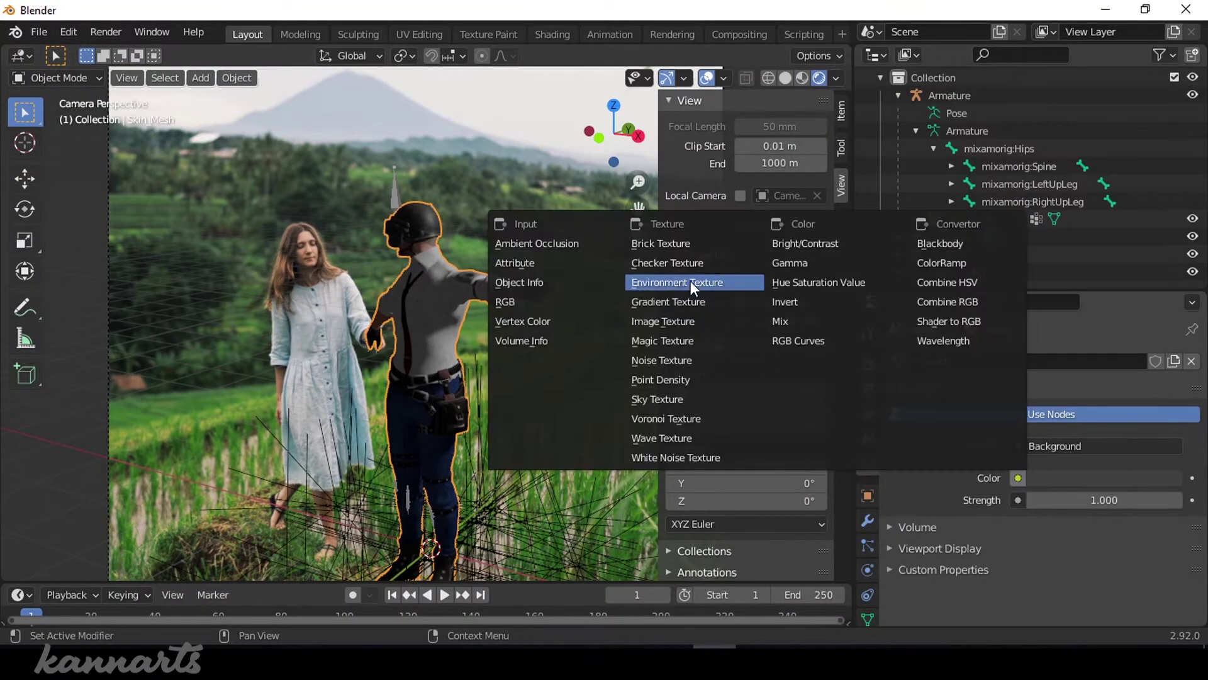
click(690, 281)
click(276, 518)
double_click(431, 245)
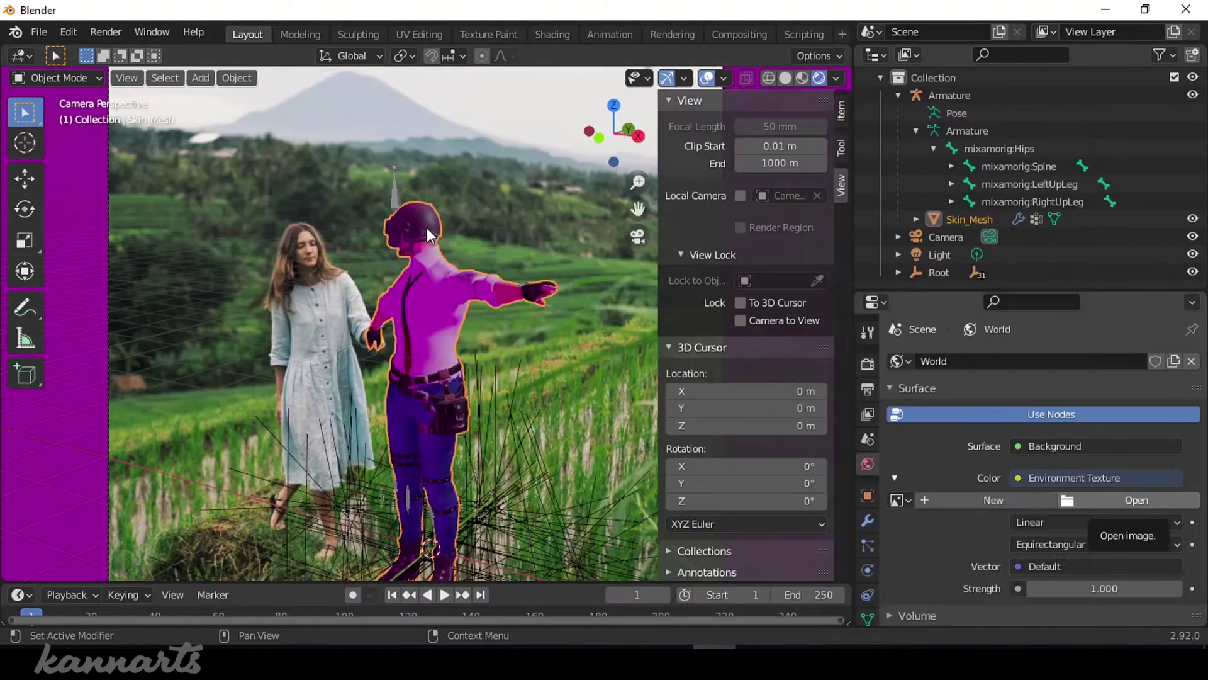
click(939, 255)
key(Delete)
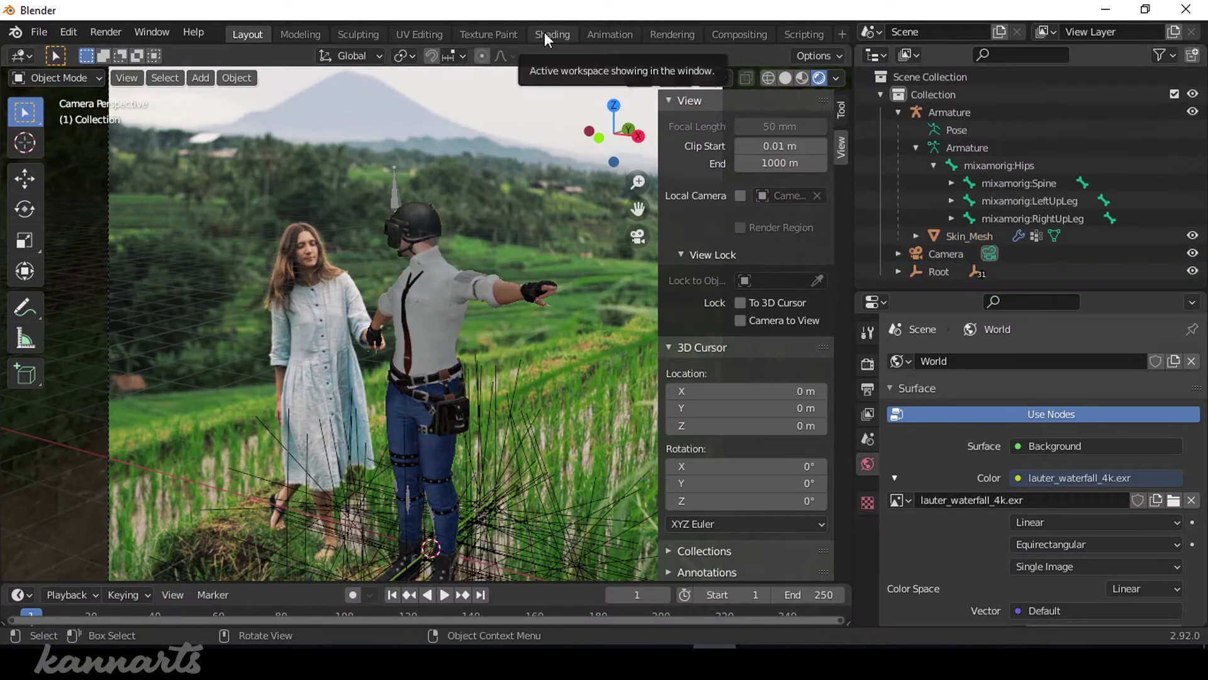
In the world node tree, add a Texture Coordinate node left of the environment image
click(545, 35)
scroll(591, 477, up, 3)
scroll(684, 512, down, 3)
key(shift+a)
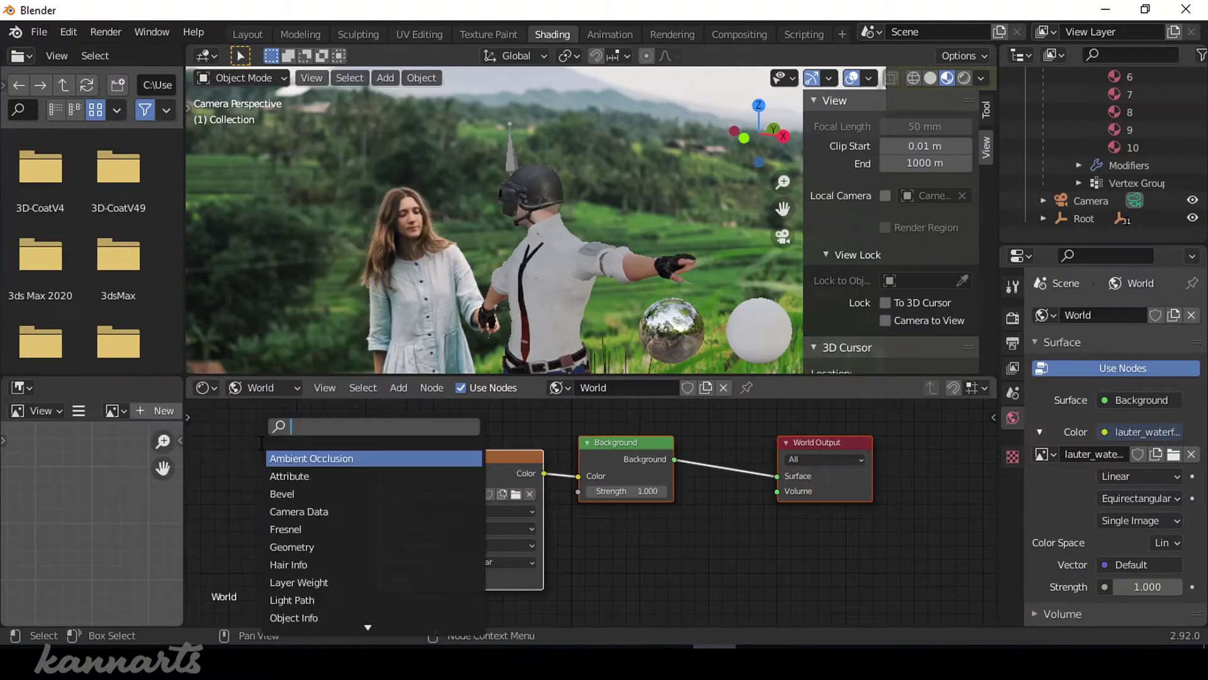
text(texture)
key(Return)
click(261, 447)
drag(591, 448, 747, 450)
Add a Mapping node routing Generated coordinates into the environment image's Vector
key(shift+a)
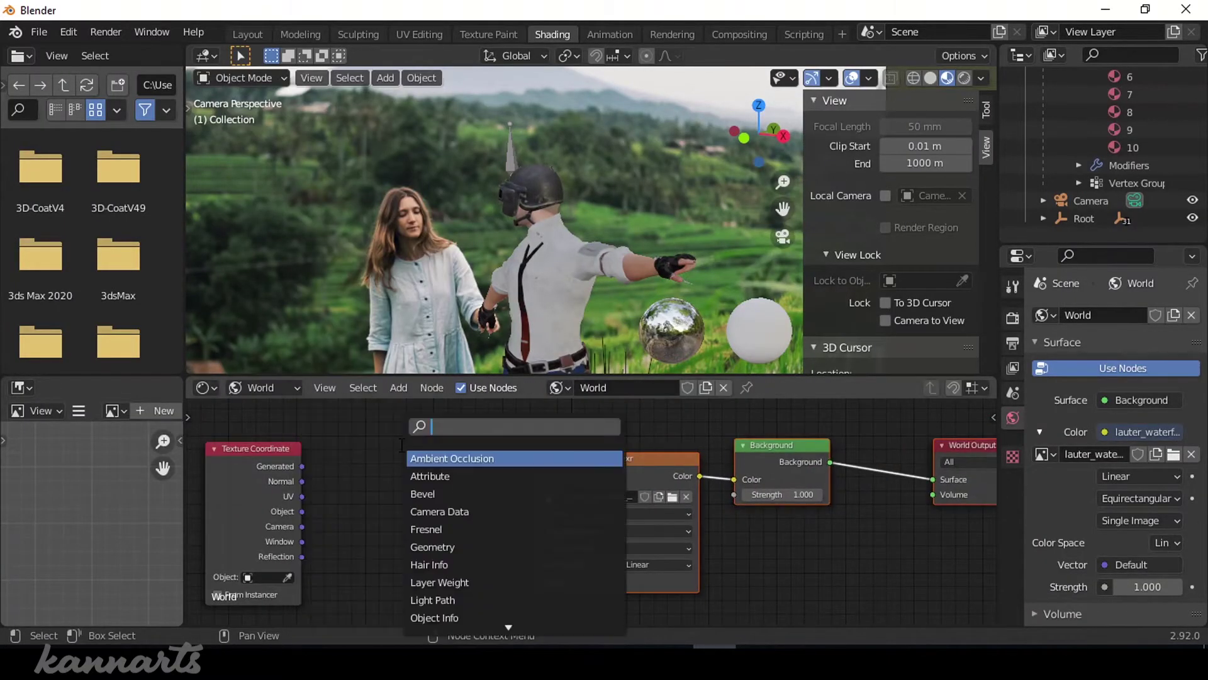
text(mapping)
key(Return)
click(409, 440)
drag(302, 466, 363, 485)
drag(459, 448, 536, 581)
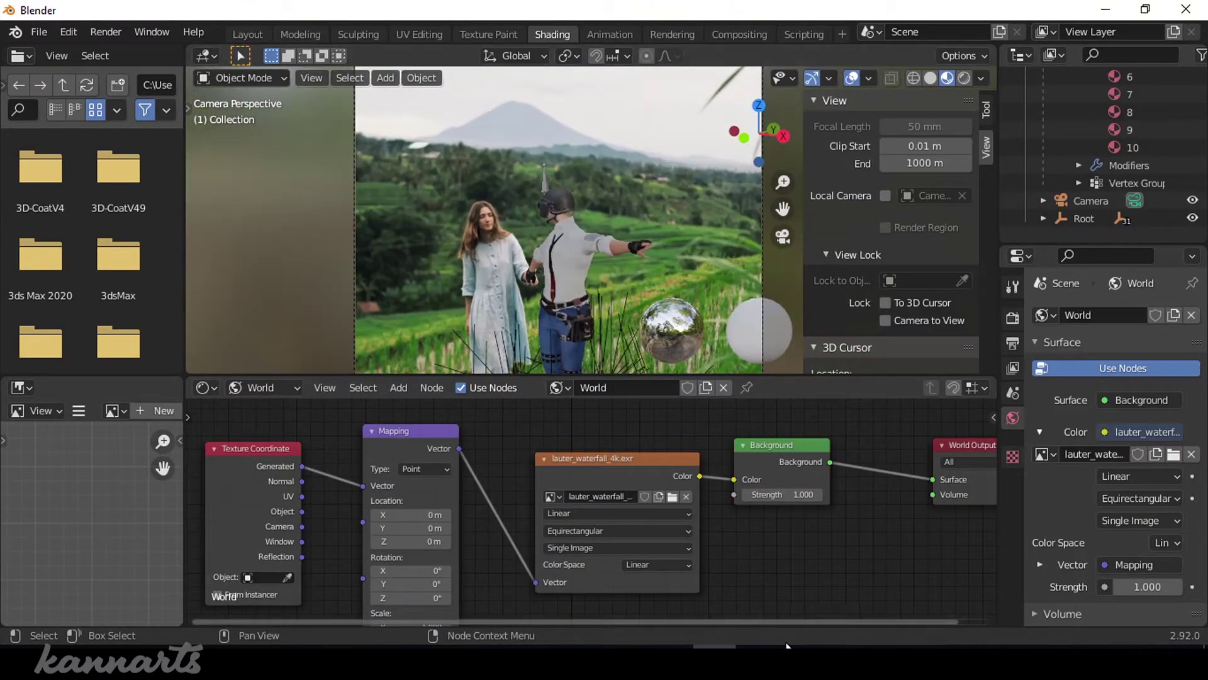
Rotate the environment on Z in the Mapping node to about 69.5°
scroll(556, 202, down, 2)
scroll(368, 175, down, 2)
scroll(368, 175, up, 2)
middle_drag(431, 598, 440, 561)
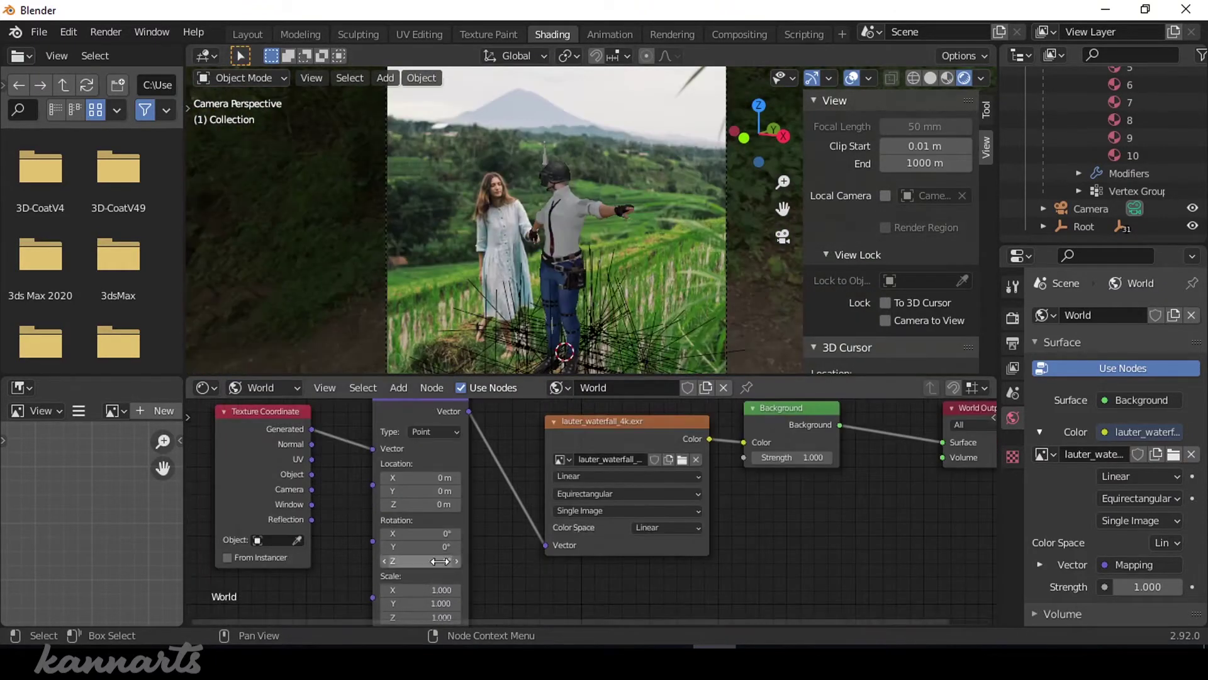
mouse_move(439, 561)
mouse_down()
mouse_move(503, 561)
mouse_move(513, 588)
mouse_up()
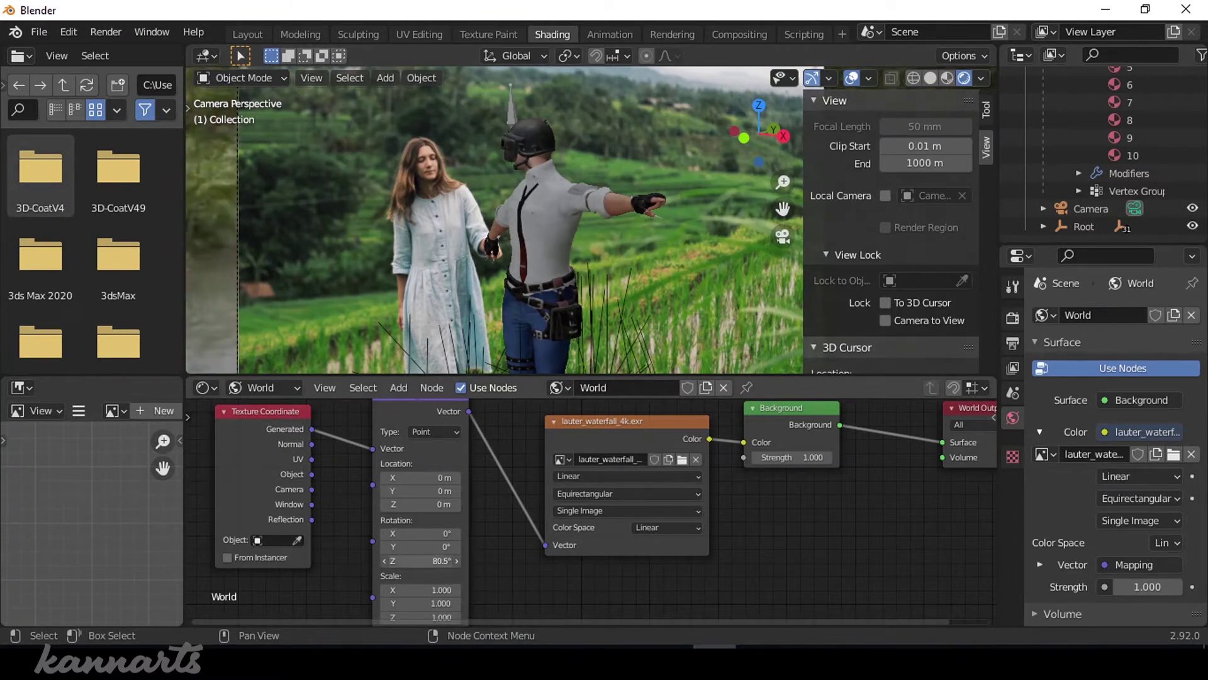
mouse_move(418, 561)
mouse_down()
mouse_move(397, 560)
mouse_move(394, 534)
mouse_up()
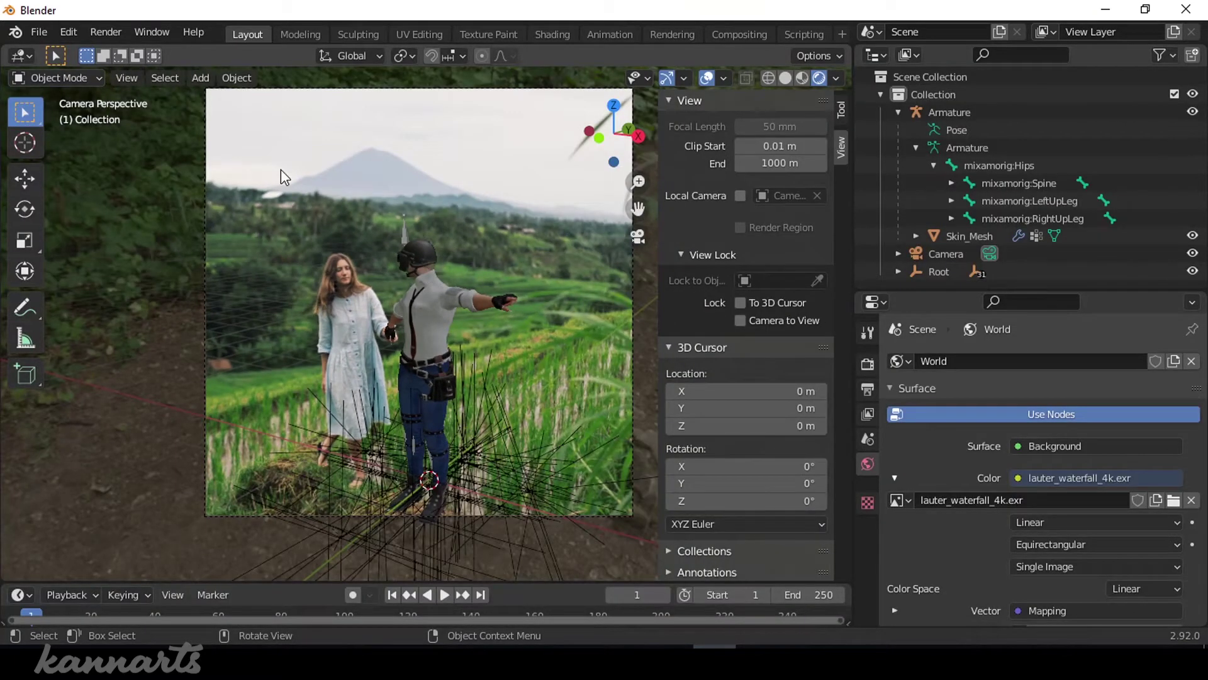
Add a Sun light and position it beside the character, checking from Camera view
click(200, 78)
mouse_move(224, 316)
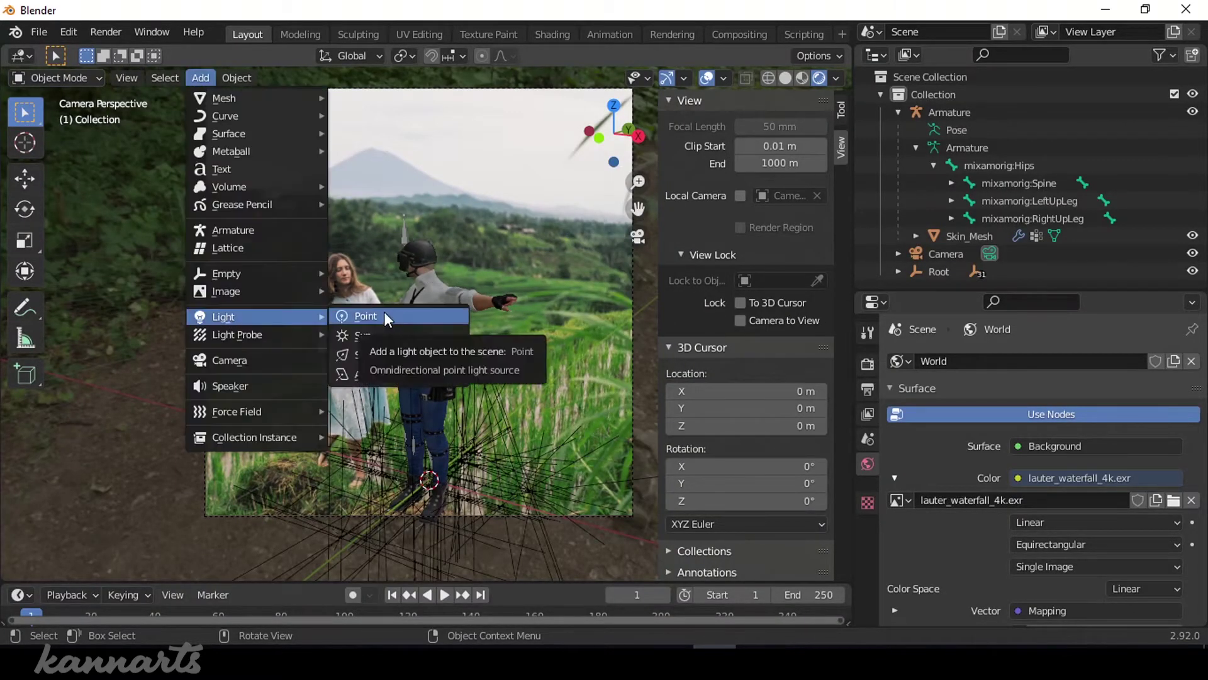
click(362, 336)
key(KP_0)
key(g)
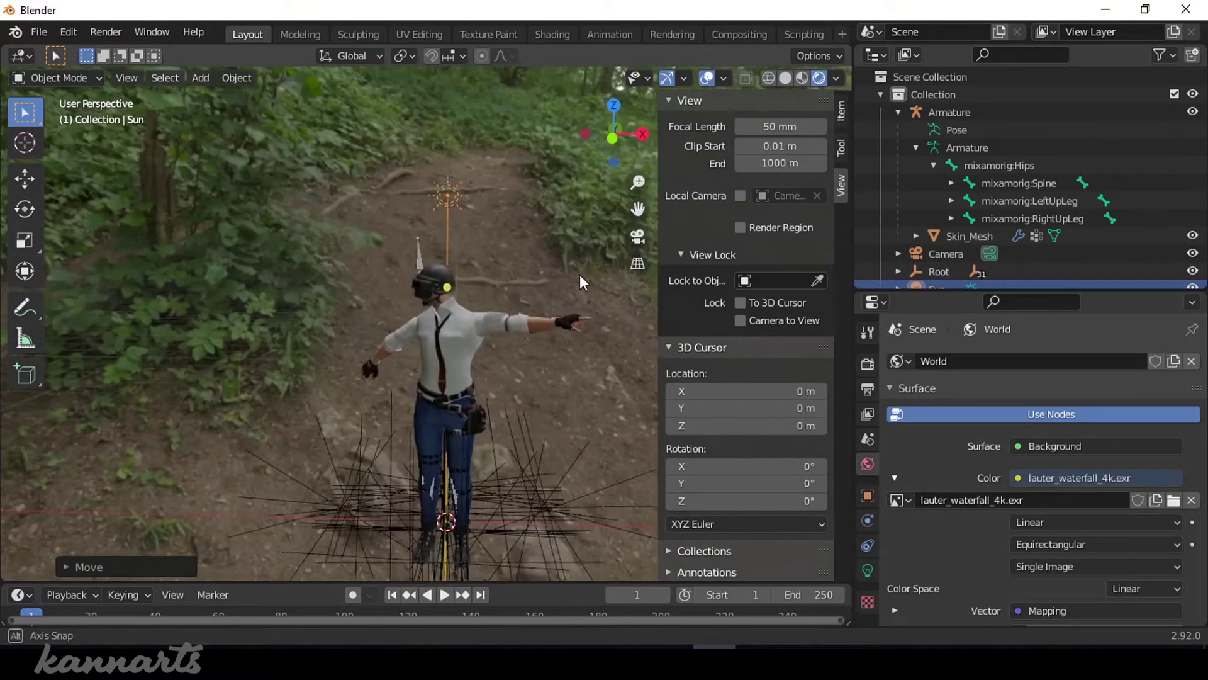
middle_drag(580, 282, 530, 269)
key(KP_0)
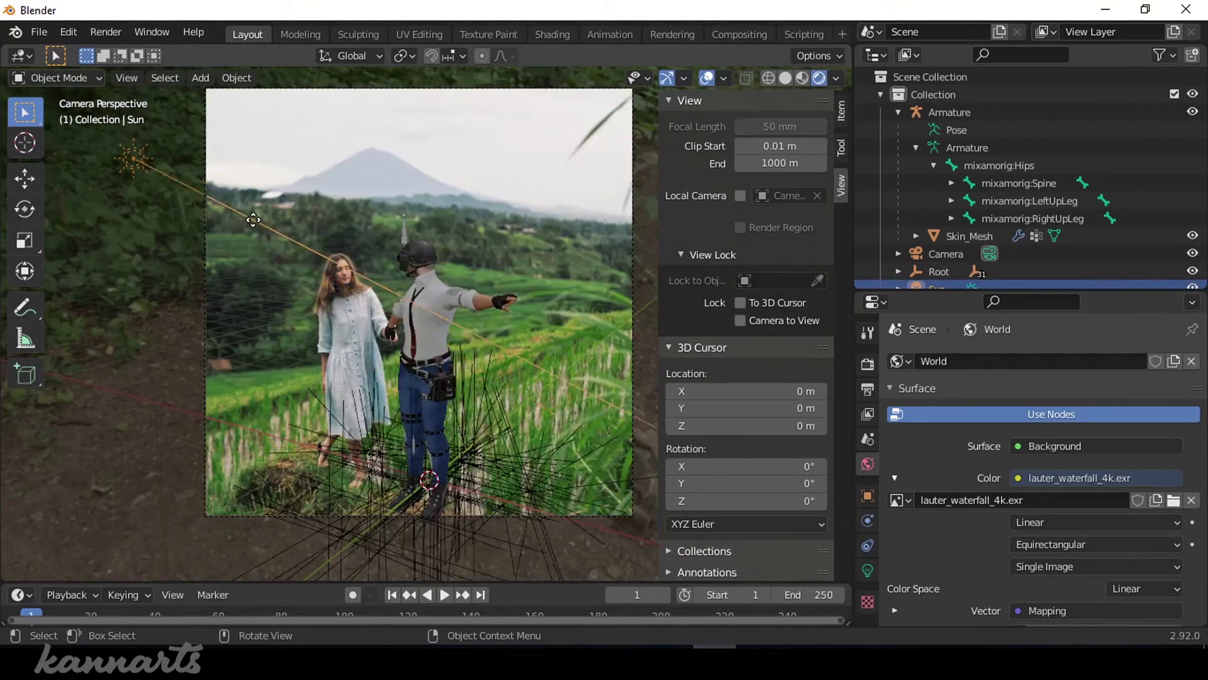
click(462, 412)
scroll(349, 292, up, 4)
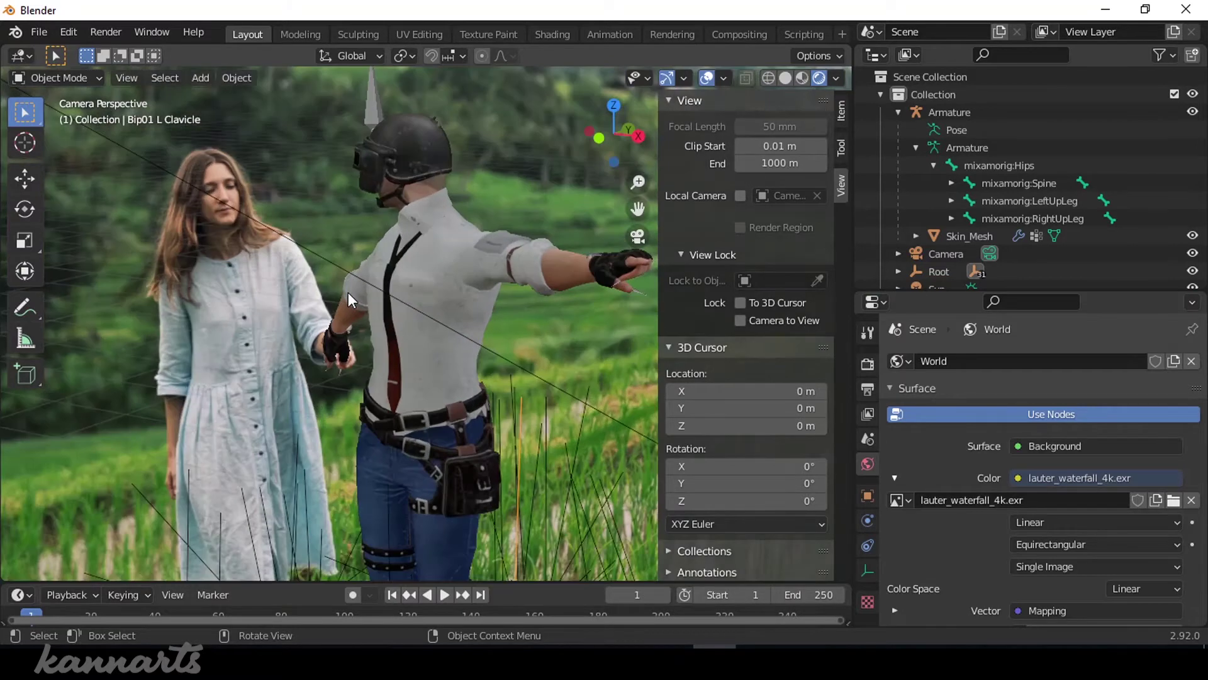
Turn on ambient occlusion in the render settings
click(867, 365)
scroll(888, 435, down, 1)
drag(903, 444, 893, 491)
click(905, 446)
scroll(497, 274, down, 2)
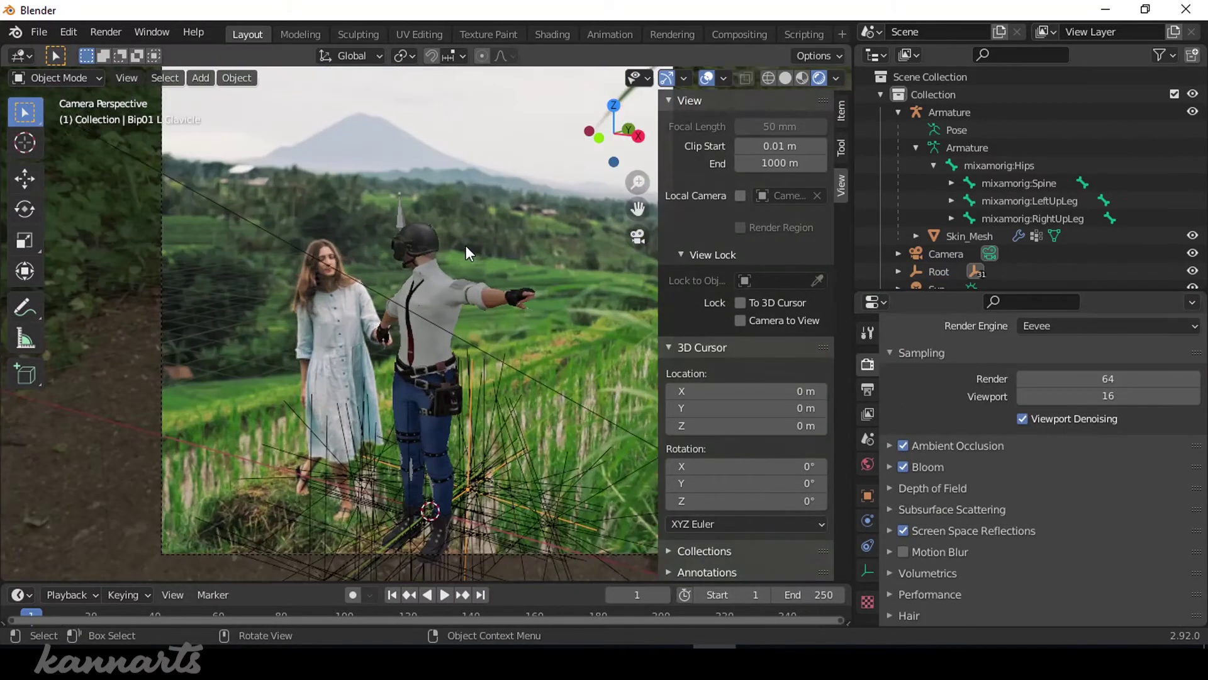
scroll(497, 273, down, 1)
scroll(937, 287, down, 1)
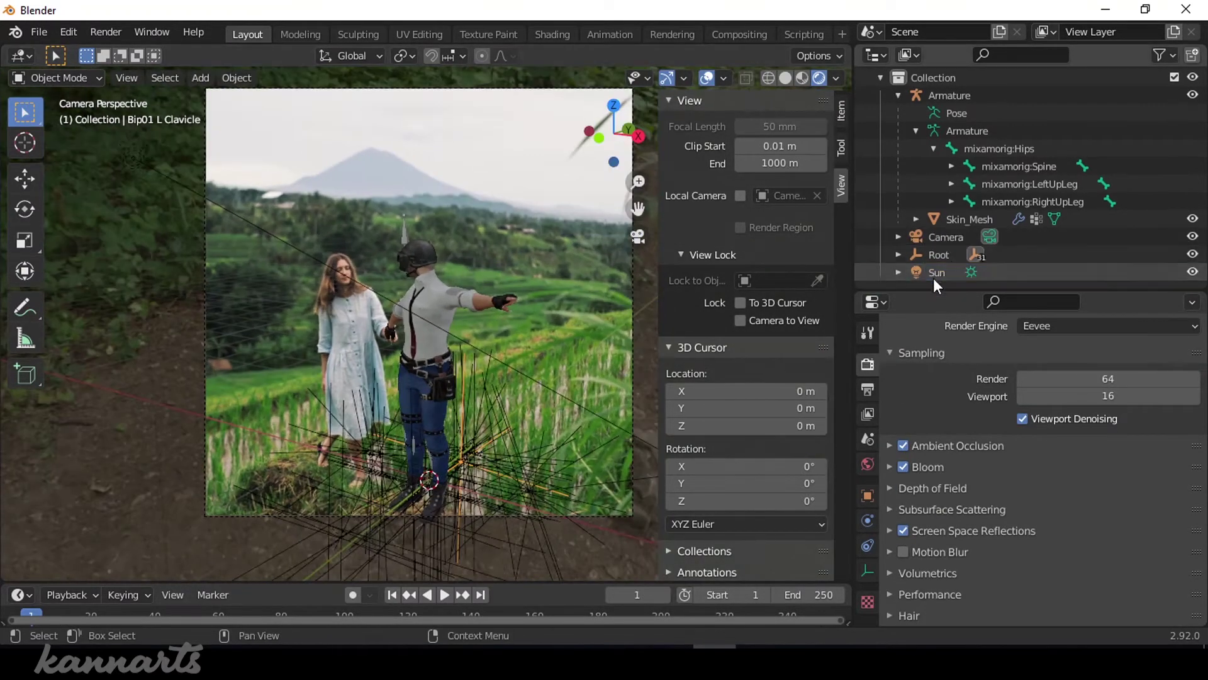
Set the Sun's strength to 2.58 and check its location and rotation values
click(936, 272)
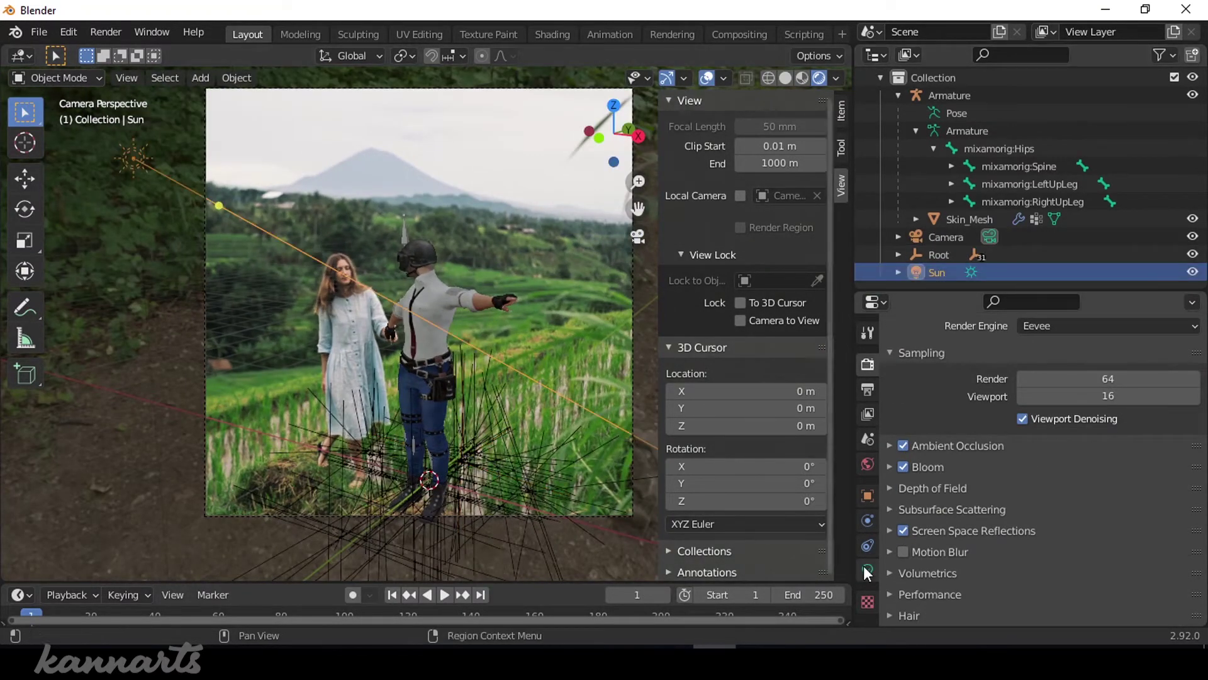
click(867, 570)
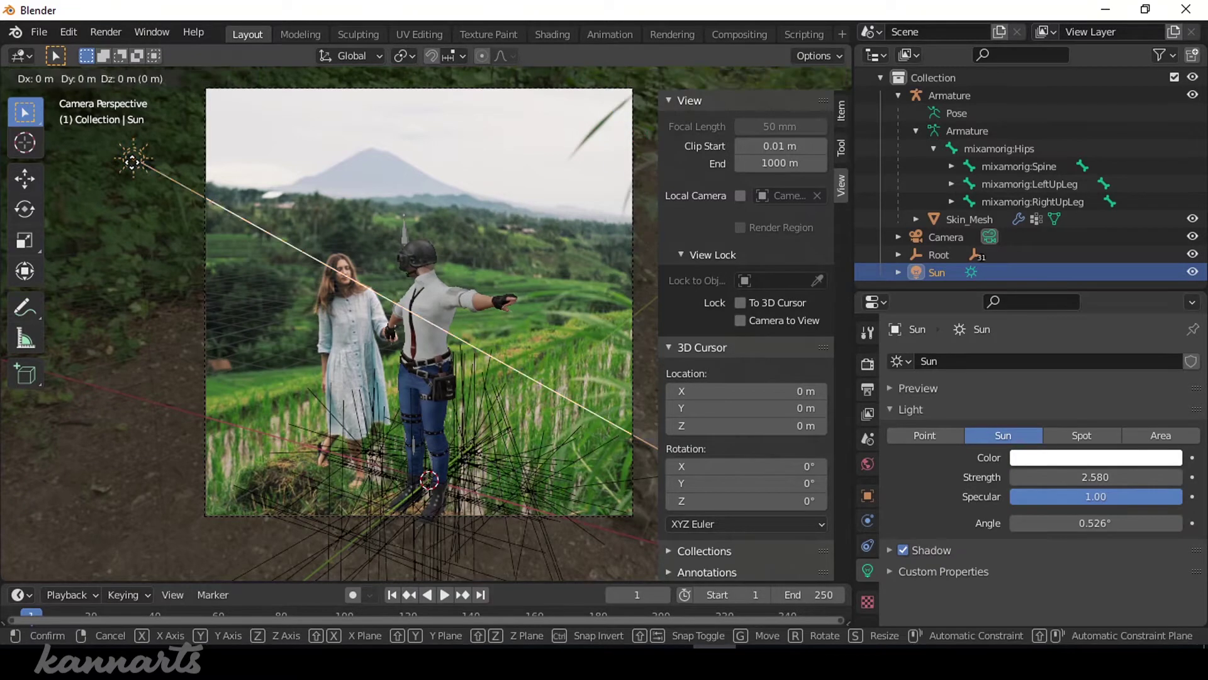
drag(134, 159, 134, 101)
scroll(340, 151, up, 3)
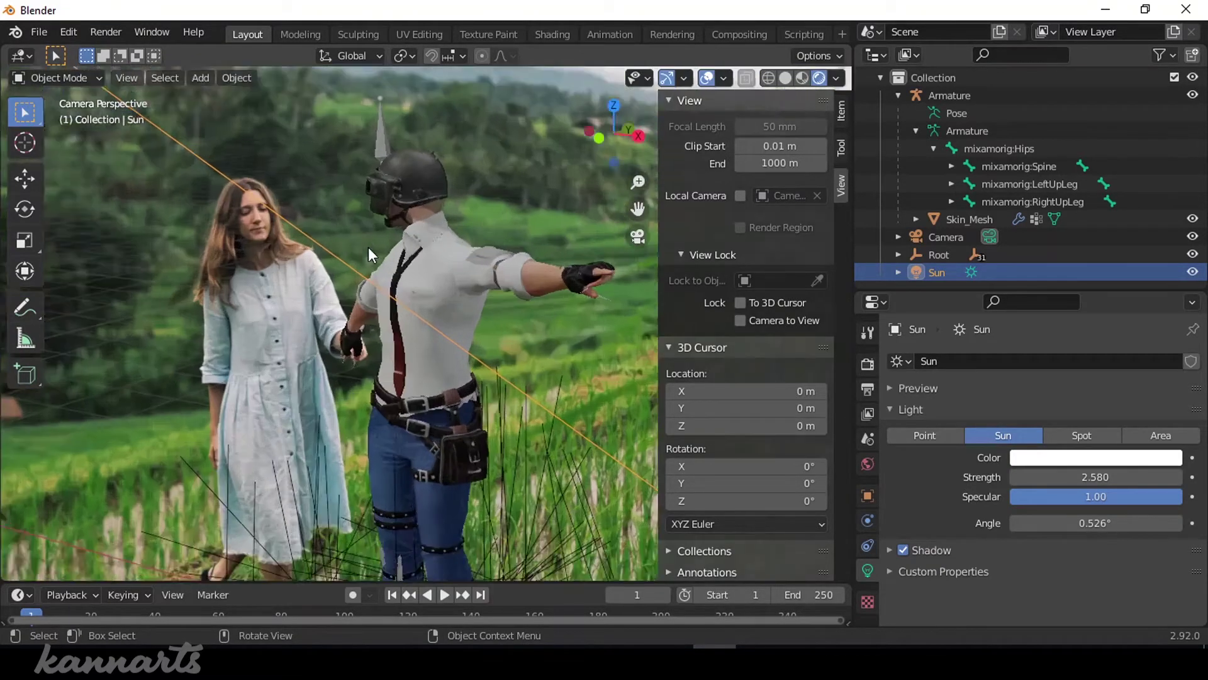
scroll(409, 252, down, 3)
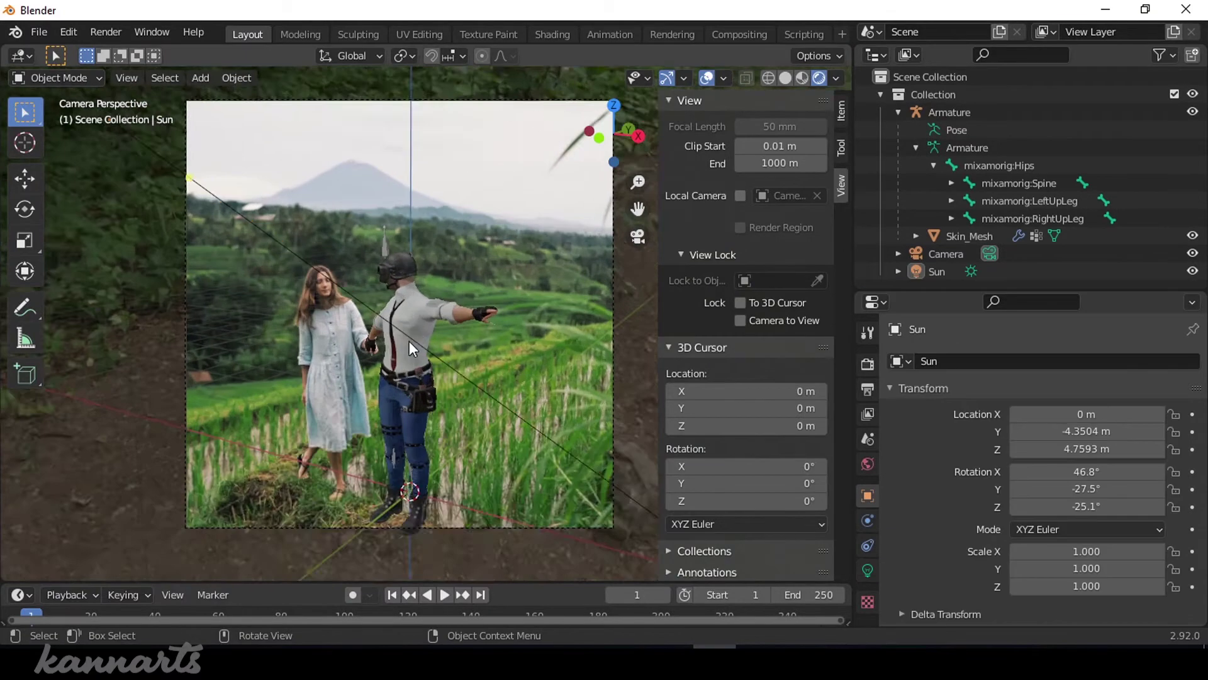
click(723, 77)
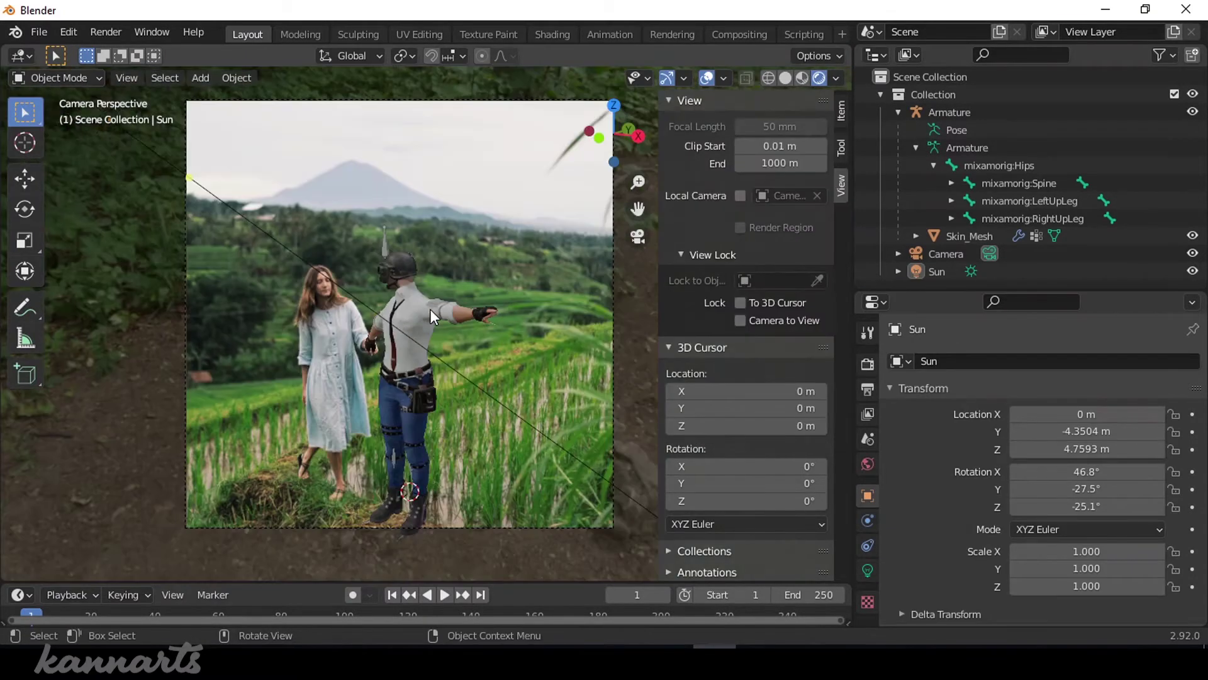
Switch the render engine to Cycles
click(867, 364)
click(1070, 360)
click(1047, 413)
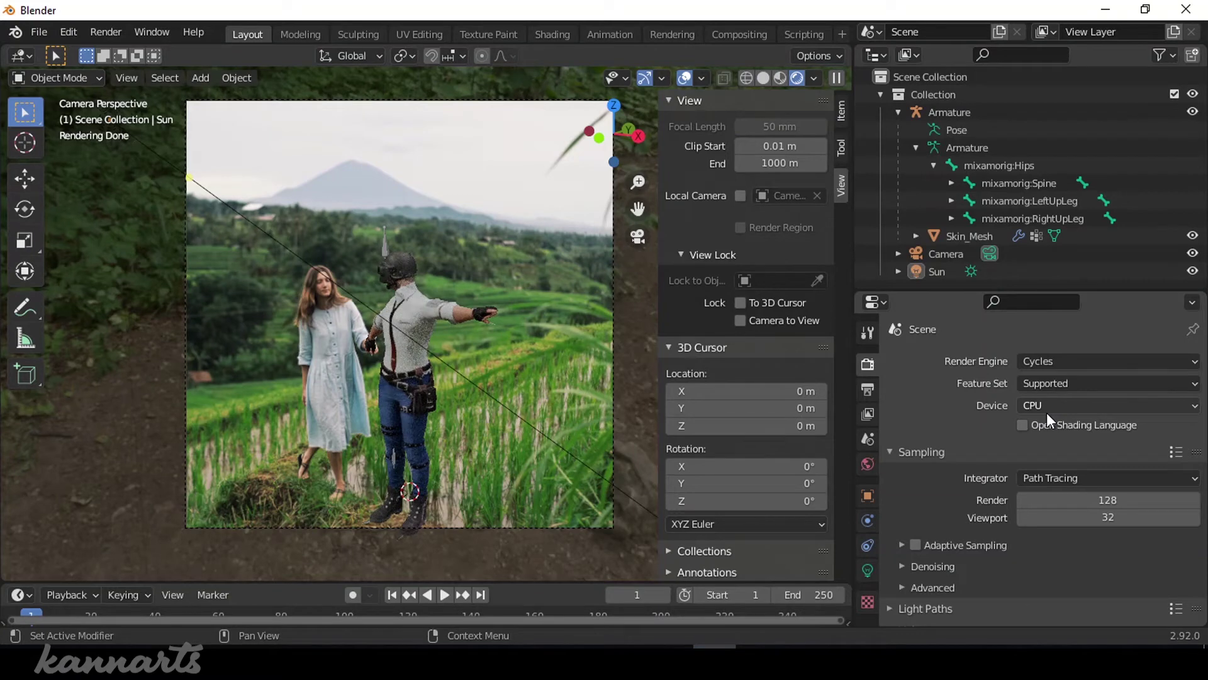
Keep Cycles as the engine and insert an Alpha Over node between Render Layers and Composite
click(1044, 361)
click(1042, 329)
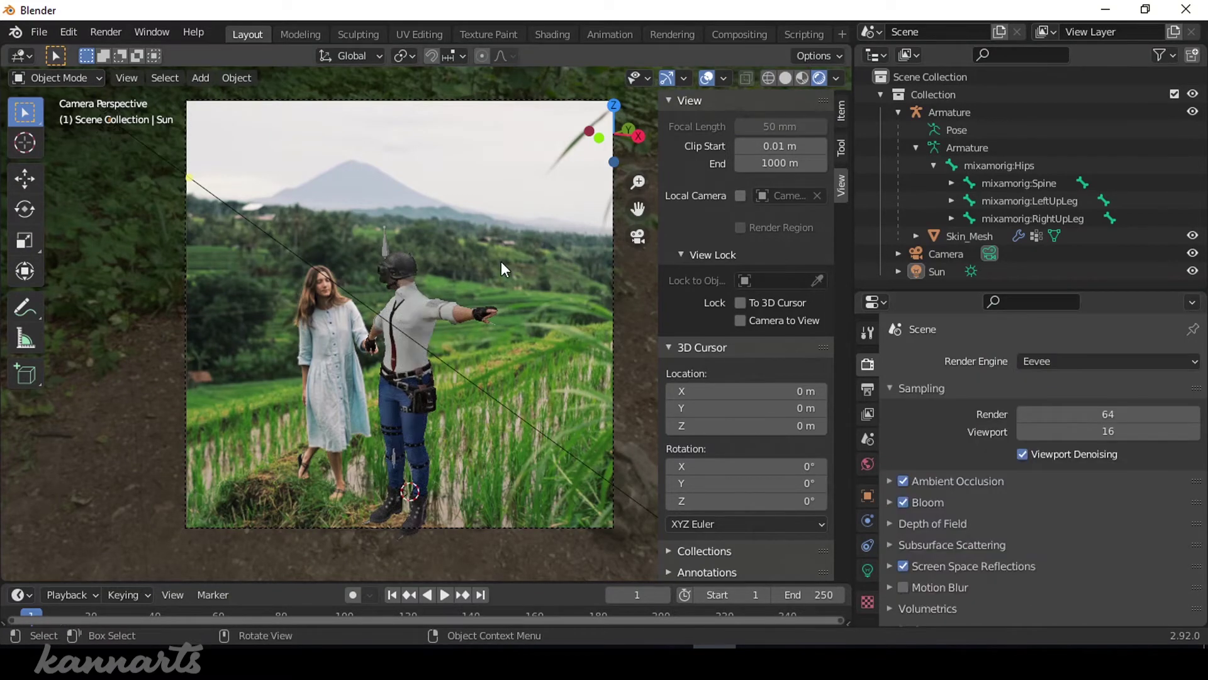
key(ctrl+z)
click(739, 34)
drag(608, 219, 596, 217)
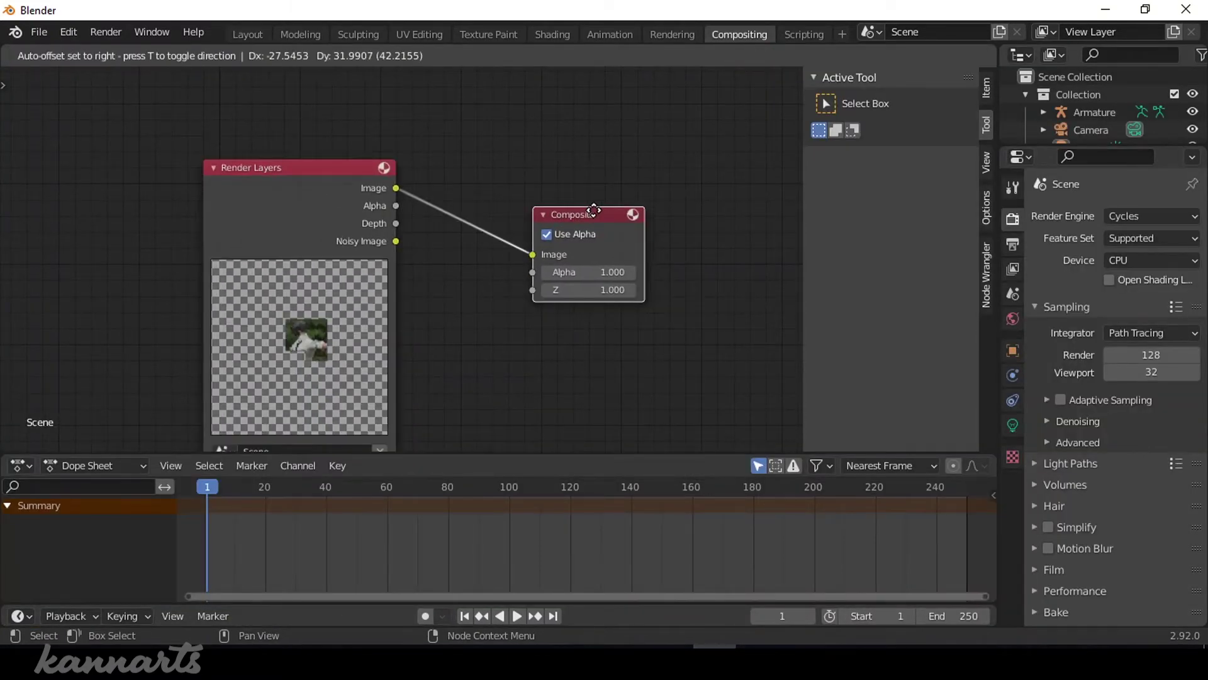
key(shift+a)
text(alpha)
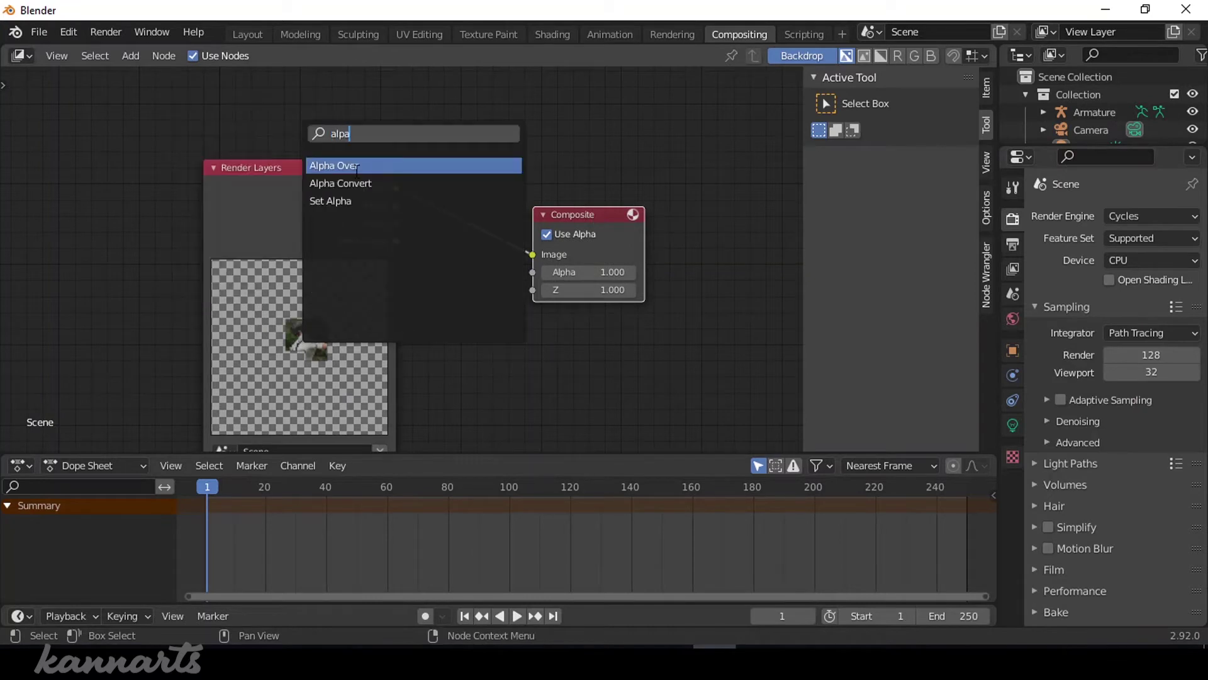
key(Return)
click(513, 188)
Add an Image node loaded with the rice-field photo
key(shift+a)
text(i)
click(259, 159)
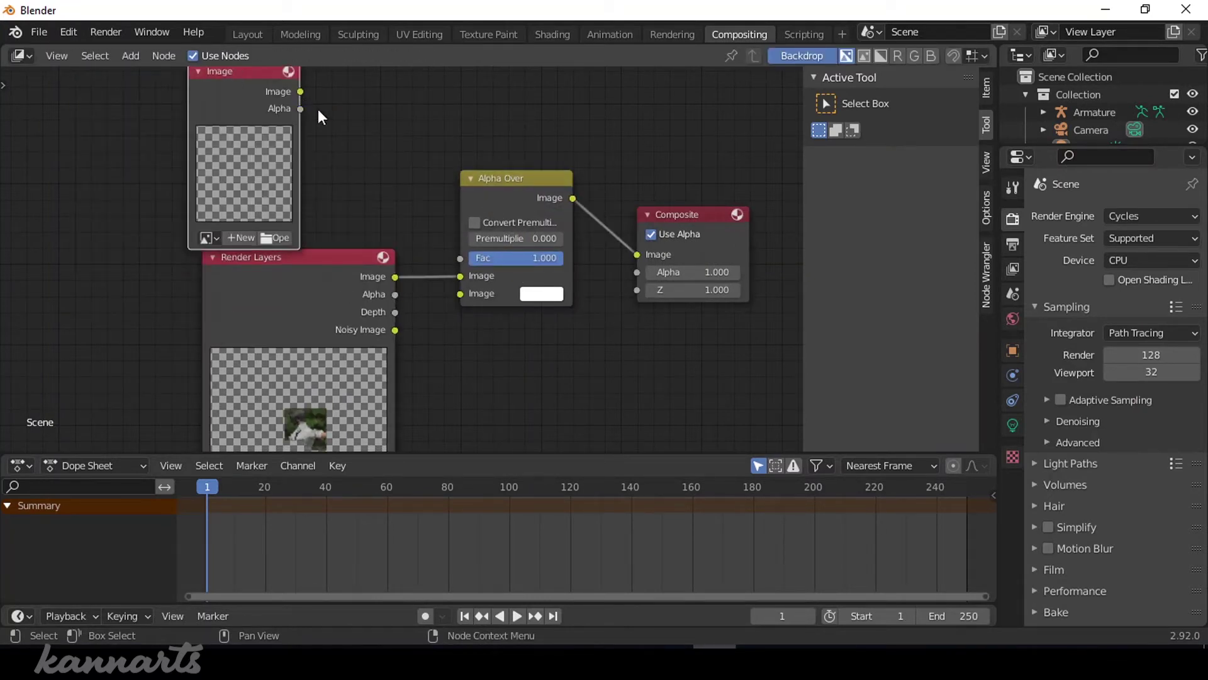
click(210, 238)
click(295, 337)
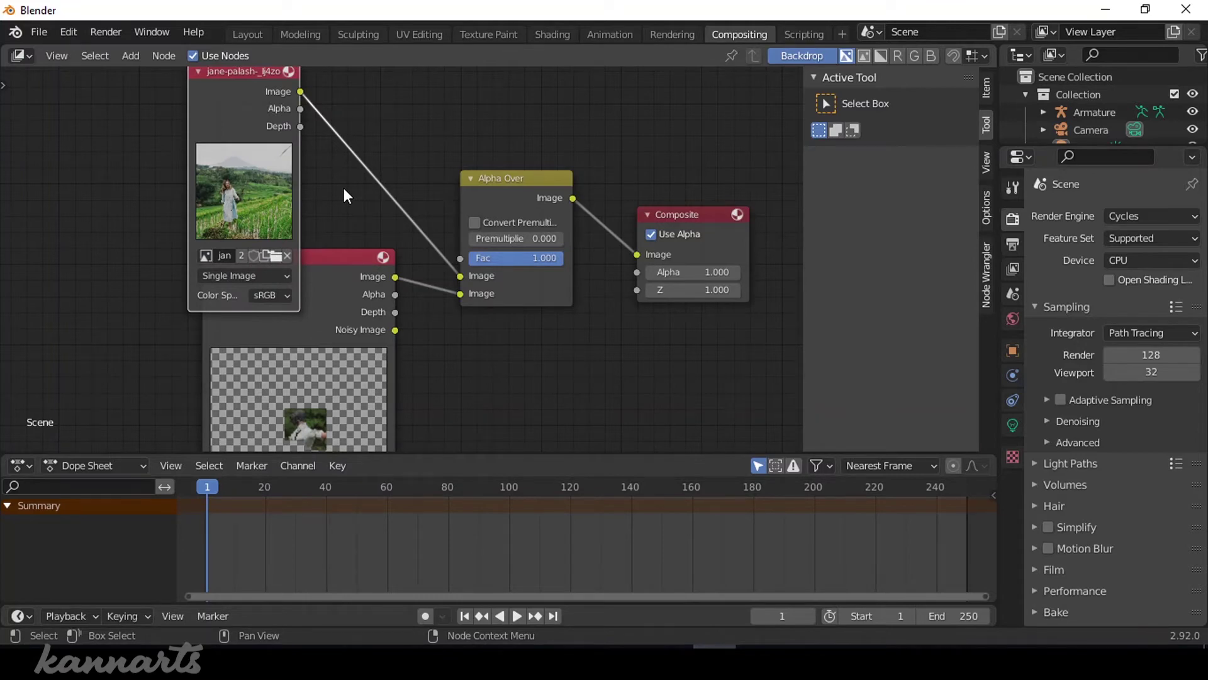
Add a Scale node before the Alpha Over node
key(shift+a)
text(sc)
key(Return)
click(431, 146)
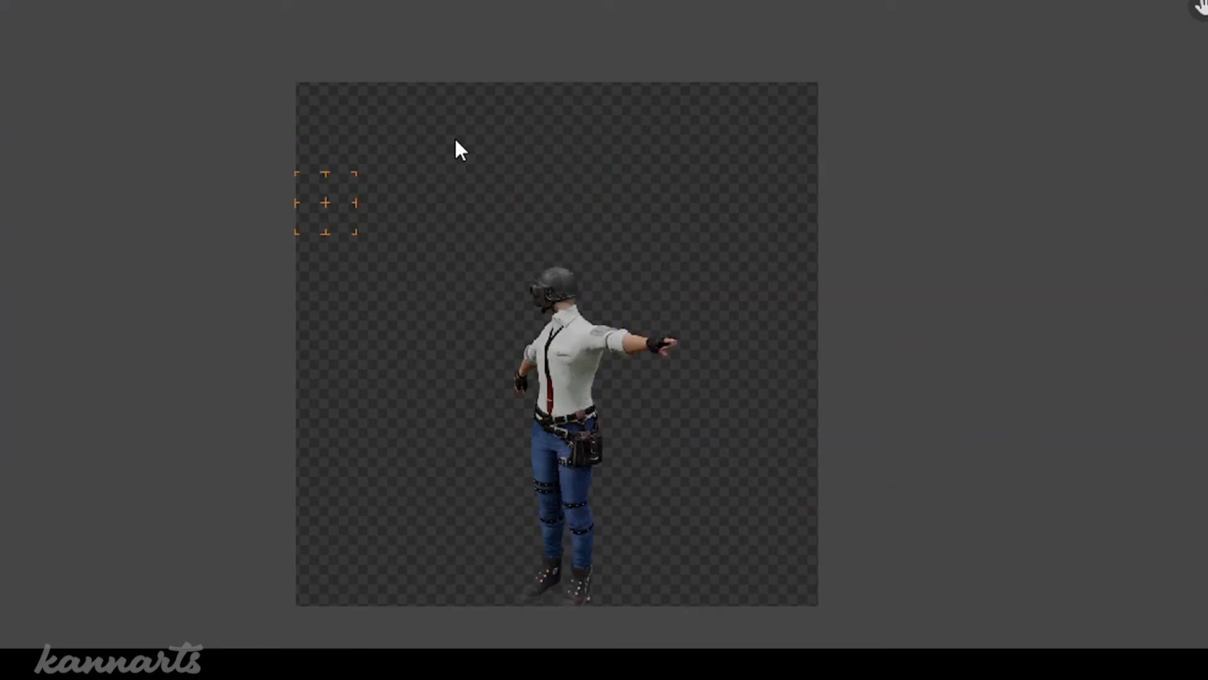
Switch viewport shading to flat lighting coloured by material and show the mesh's material slots
key(Escape)
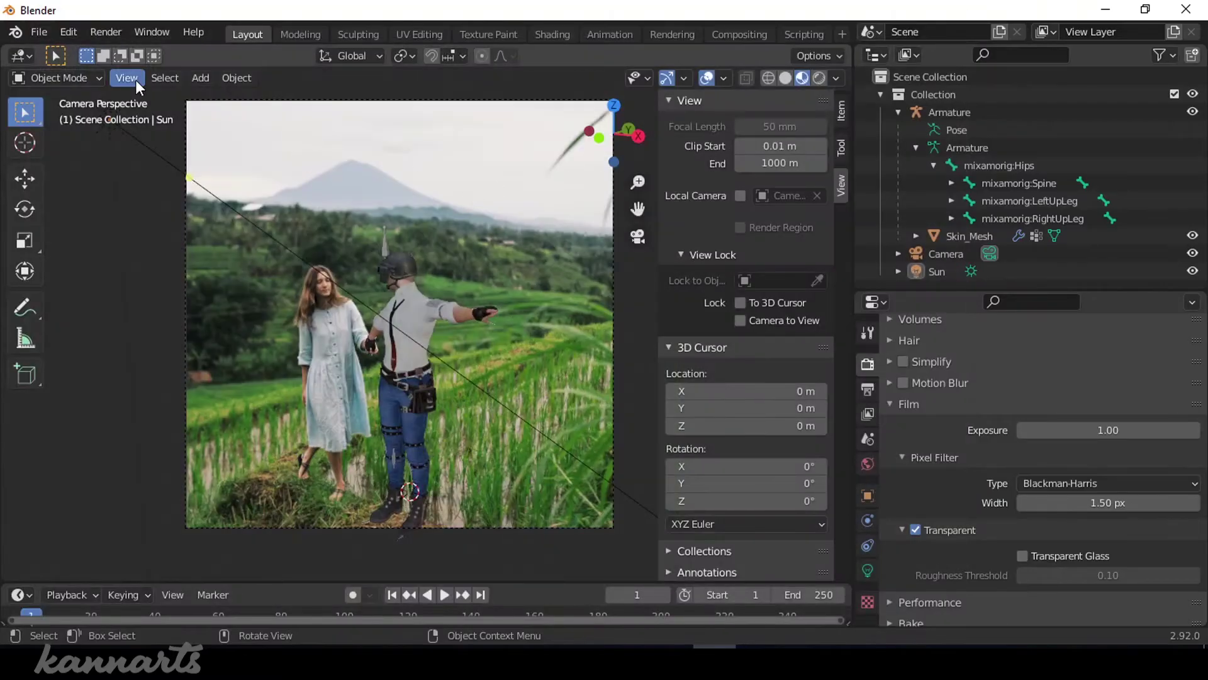
click(836, 78)
click(836, 78)
click(875, 161)
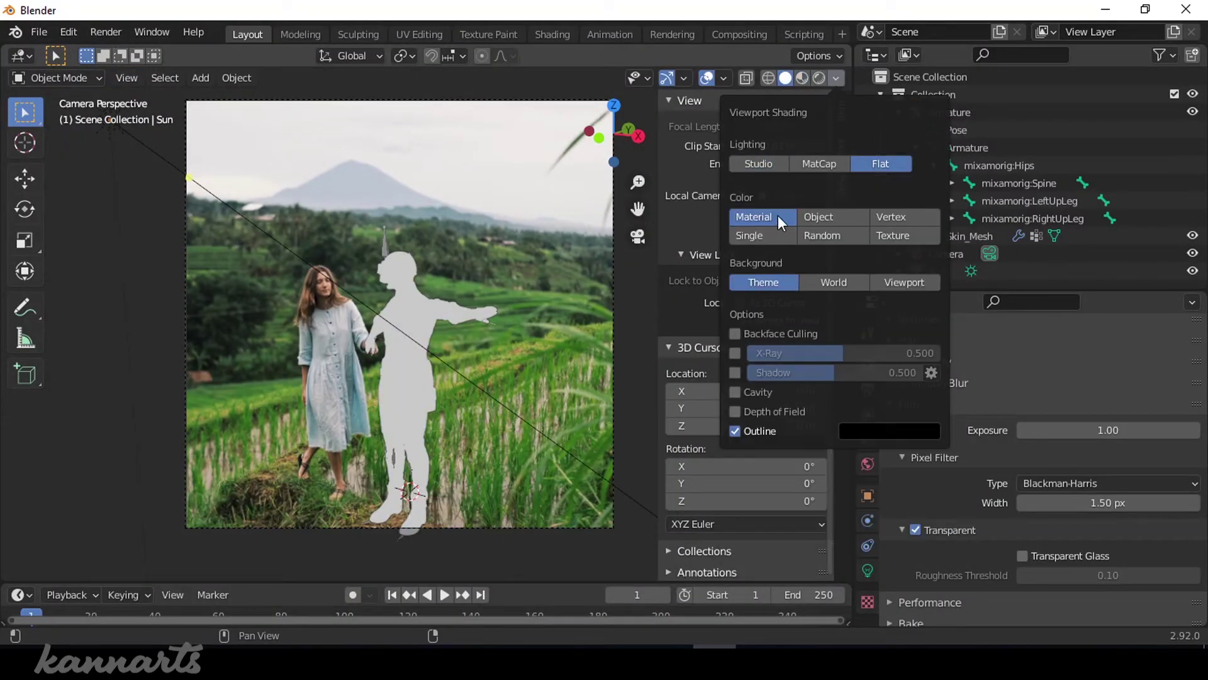
scroll(927, 456, down, 3)
click(969, 235)
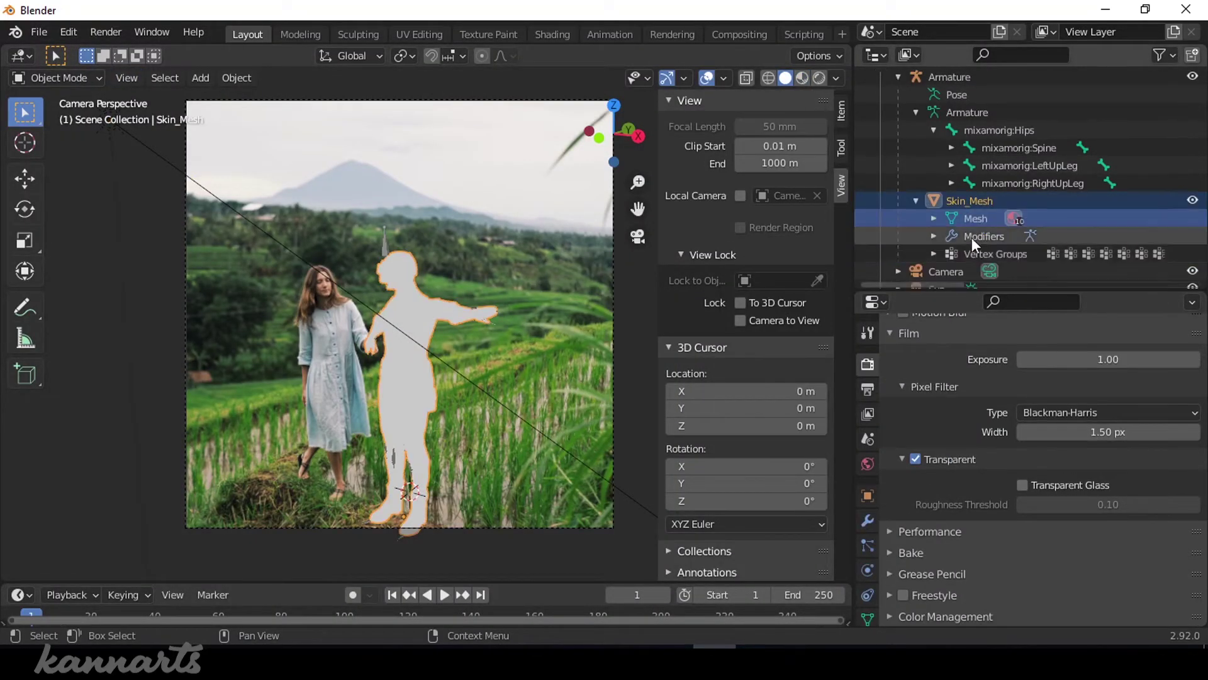
Set material slot 2's viewport colour to blue for the torso and arms
click(1076, 550)
click(1130, 340)
click(985, 253)
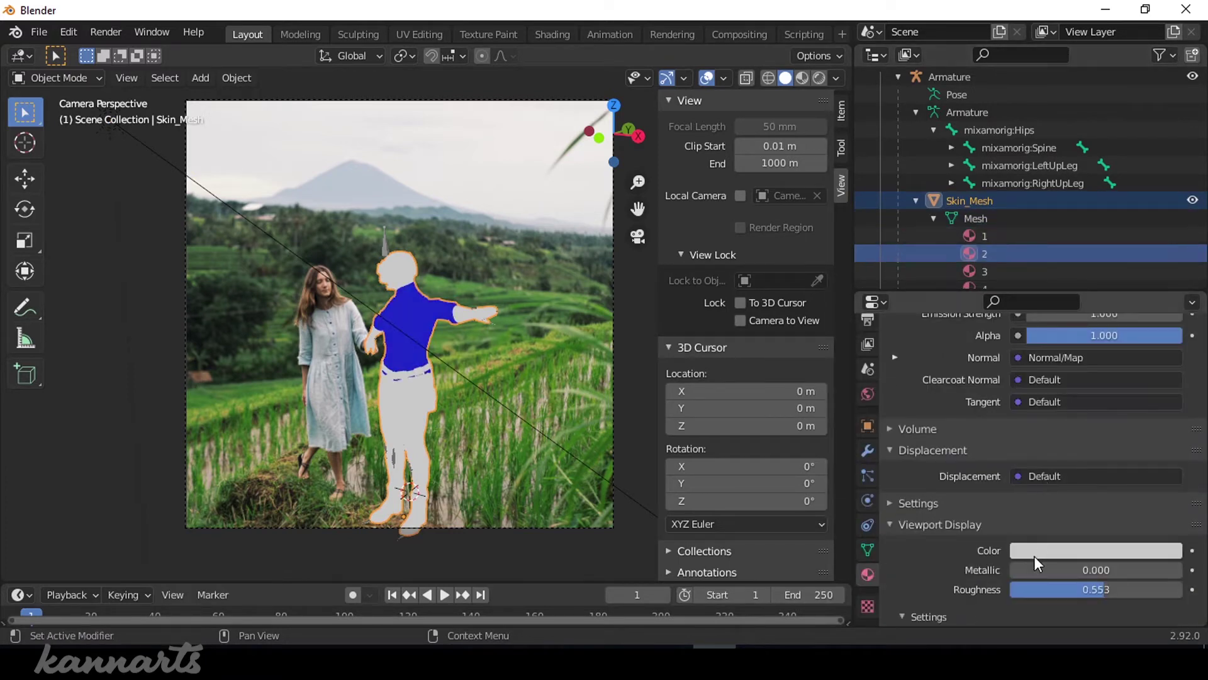
click(1076, 550)
click(1049, 309)
scroll(1020, 239, down, 1)
Set material slot 4's viewport colour to red for the hips
click(984, 235)
click(1094, 549)
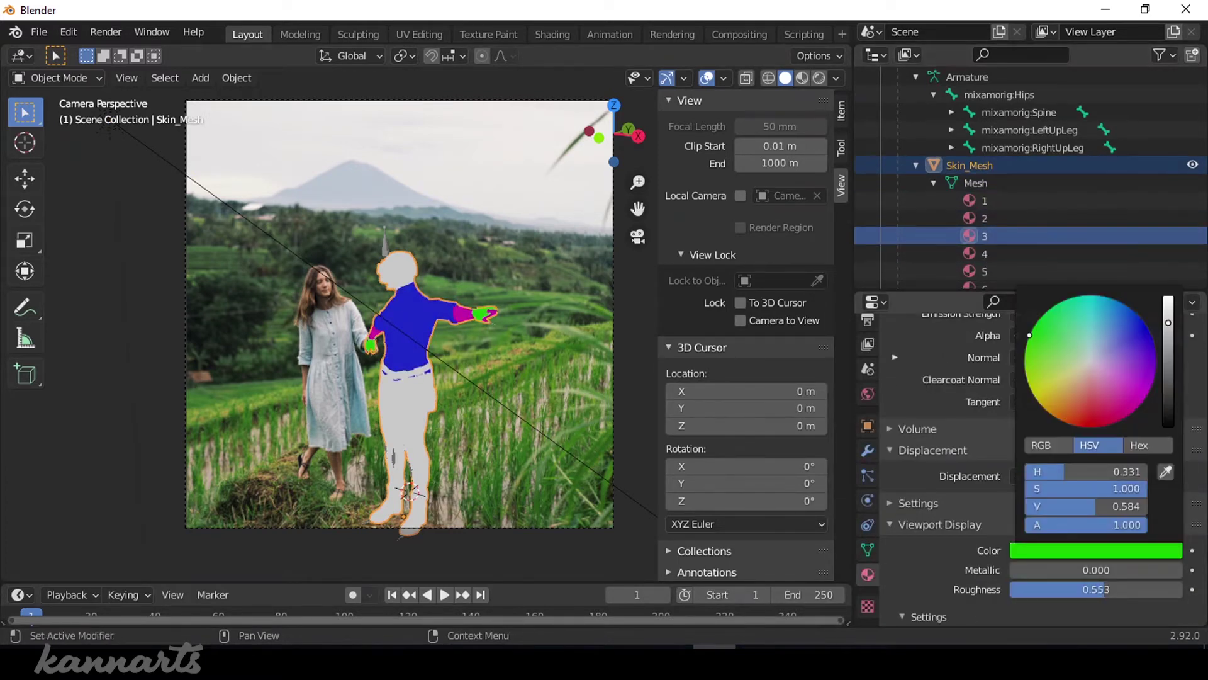
scroll(944, 503, down, 1)
click(984, 252)
click(1081, 515)
drag(1080, 327, 1092, 381)
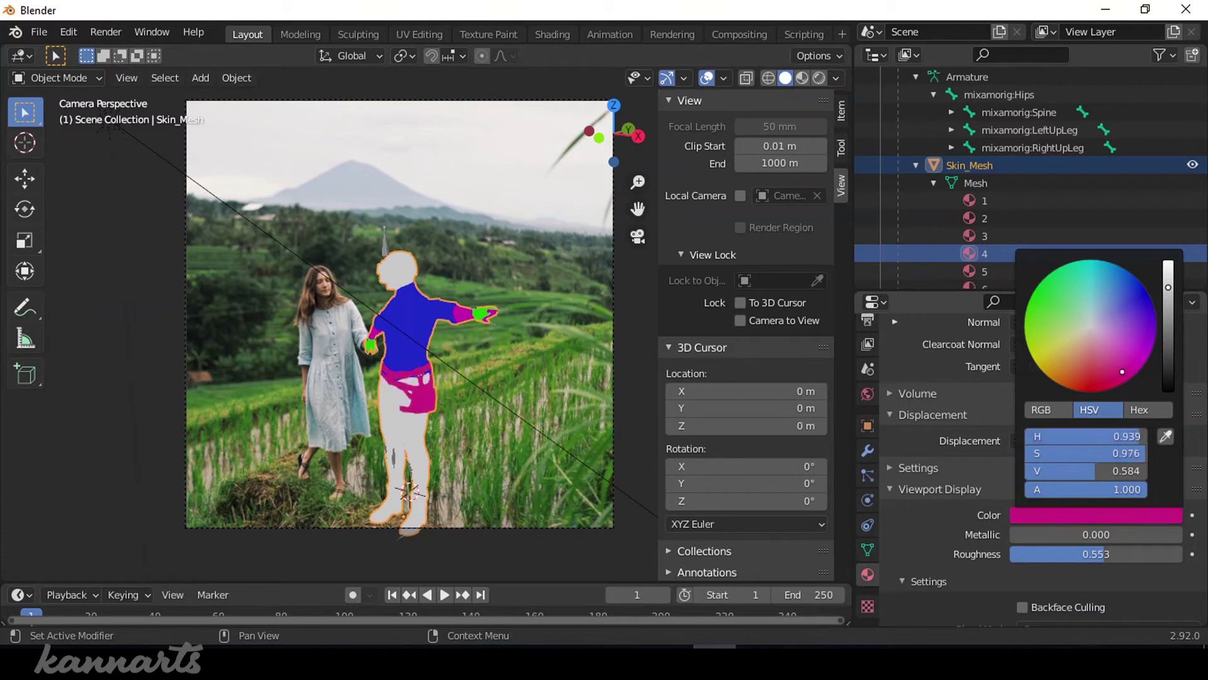
Make the legs yellow (slot 5) and the feet light teal (slot 6)
scroll(1007, 239, down, 1)
click(985, 235)
click(1056, 516)
click(1057, 362)
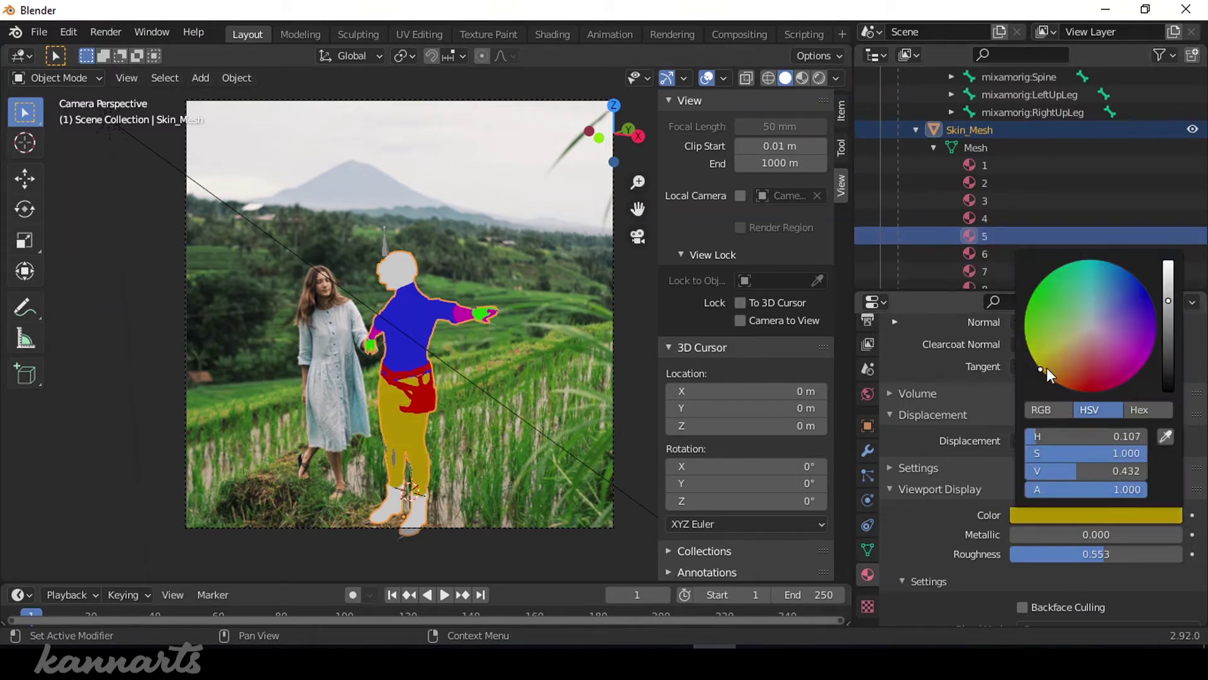
click(985, 253)
click(1095, 515)
click(1113, 290)
scroll(1007, 220, down, 1)
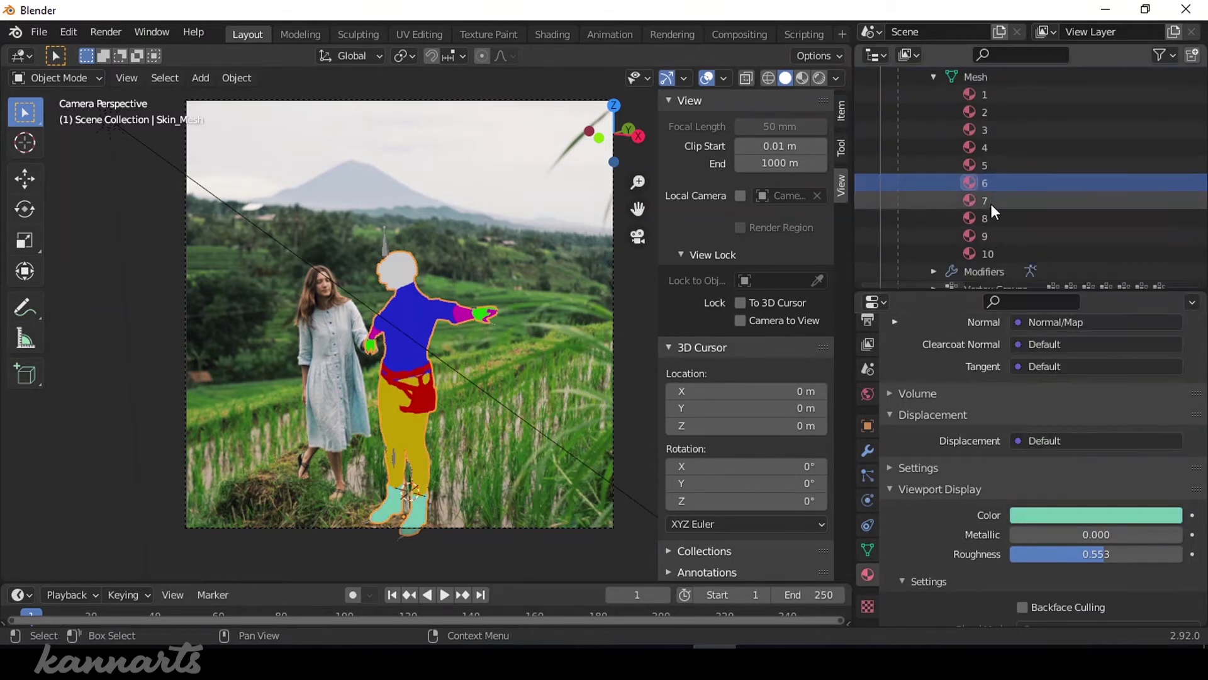
click(985, 200)
Set material slot 10's viewport colour to black for the hair
click(1095, 514)
click(988, 253)
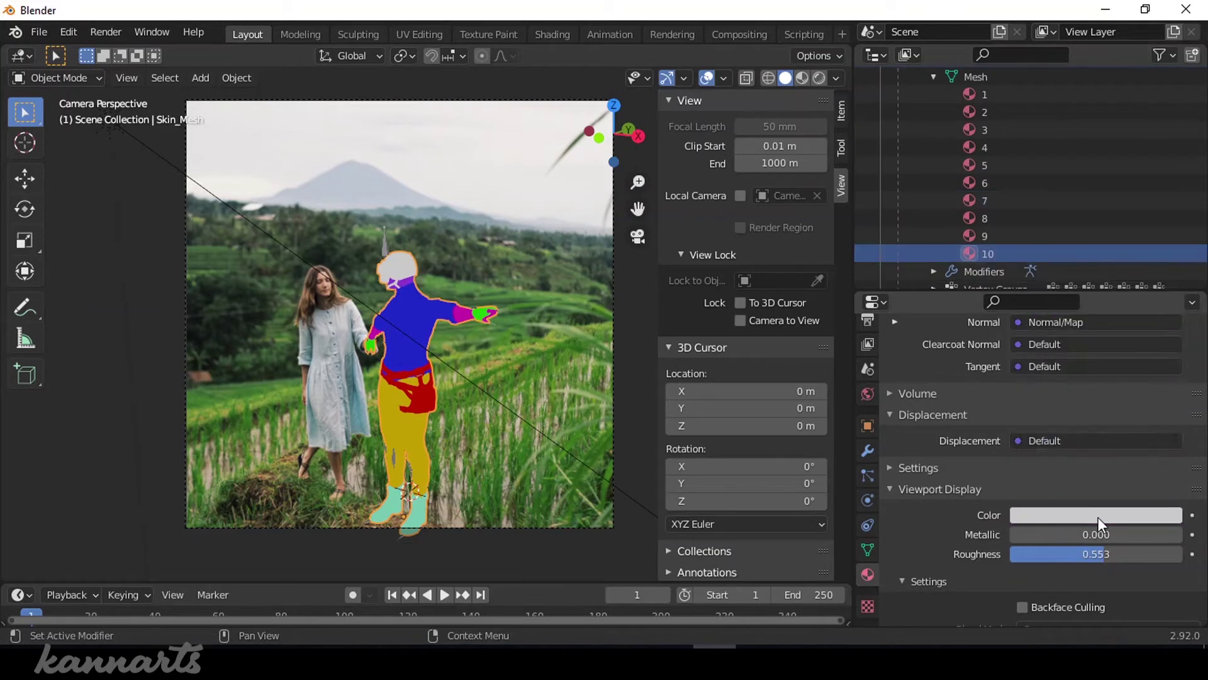
click(1097, 515)
drag(1168, 267, 1167, 389)
click(985, 132)
click(985, 183)
Restore the feet to teal, hide the background photo and render the viewport image
click(1095, 515)
key(ctrl+v)
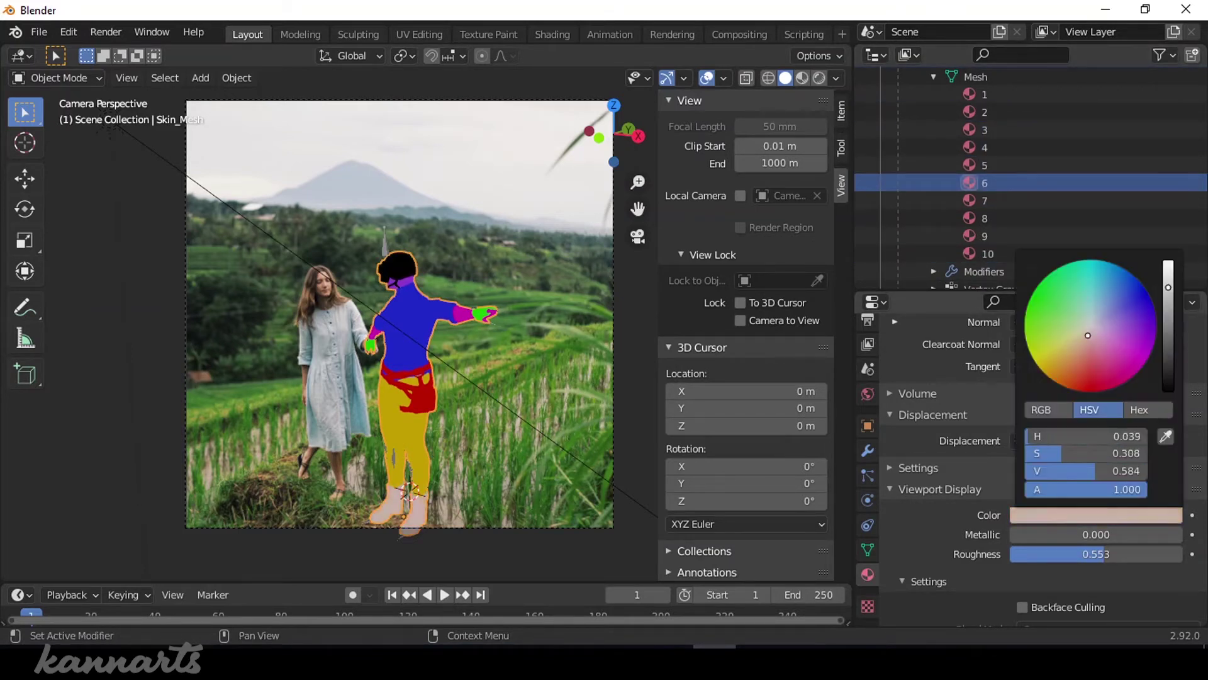
click(1100, 341)
key(ctrl+z)
key(ctrl+z)
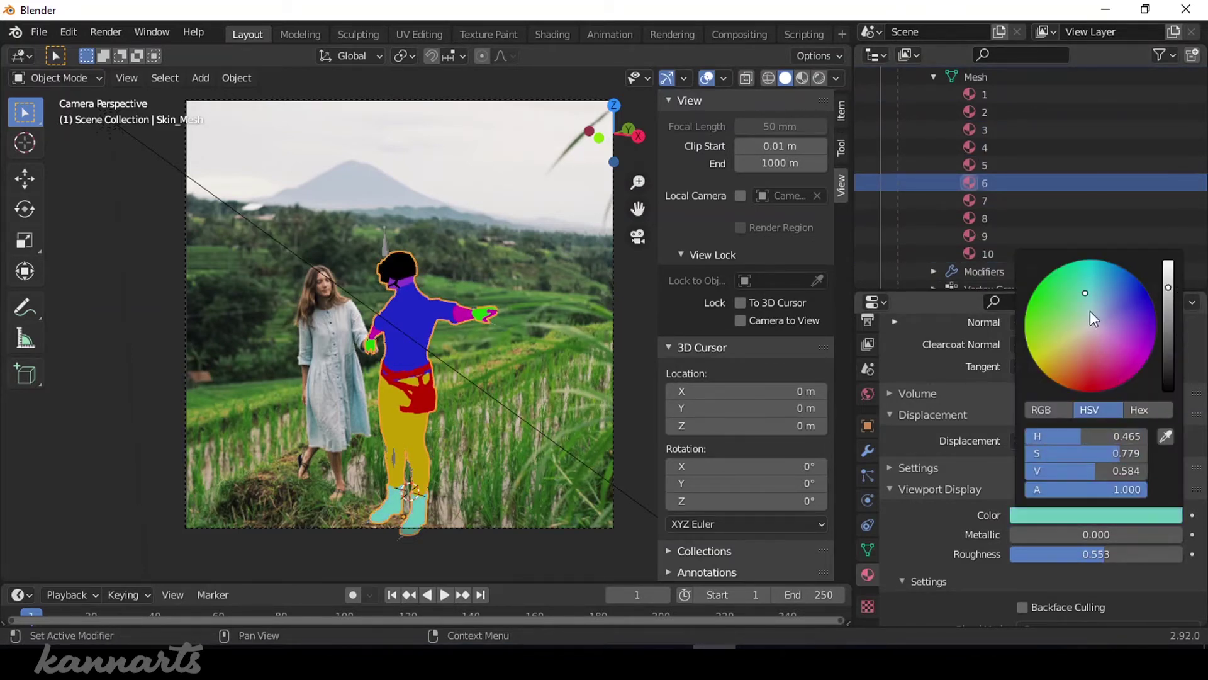
scroll(894, 125, up, 6)
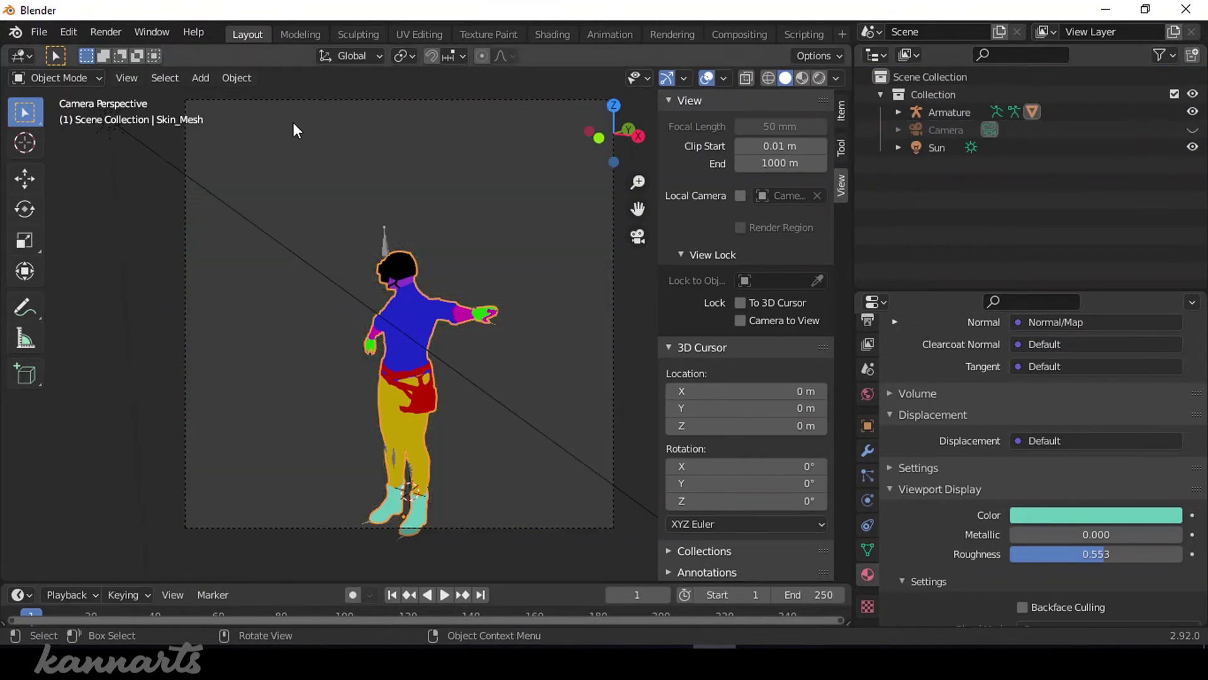
click(127, 77)
click(170, 387)
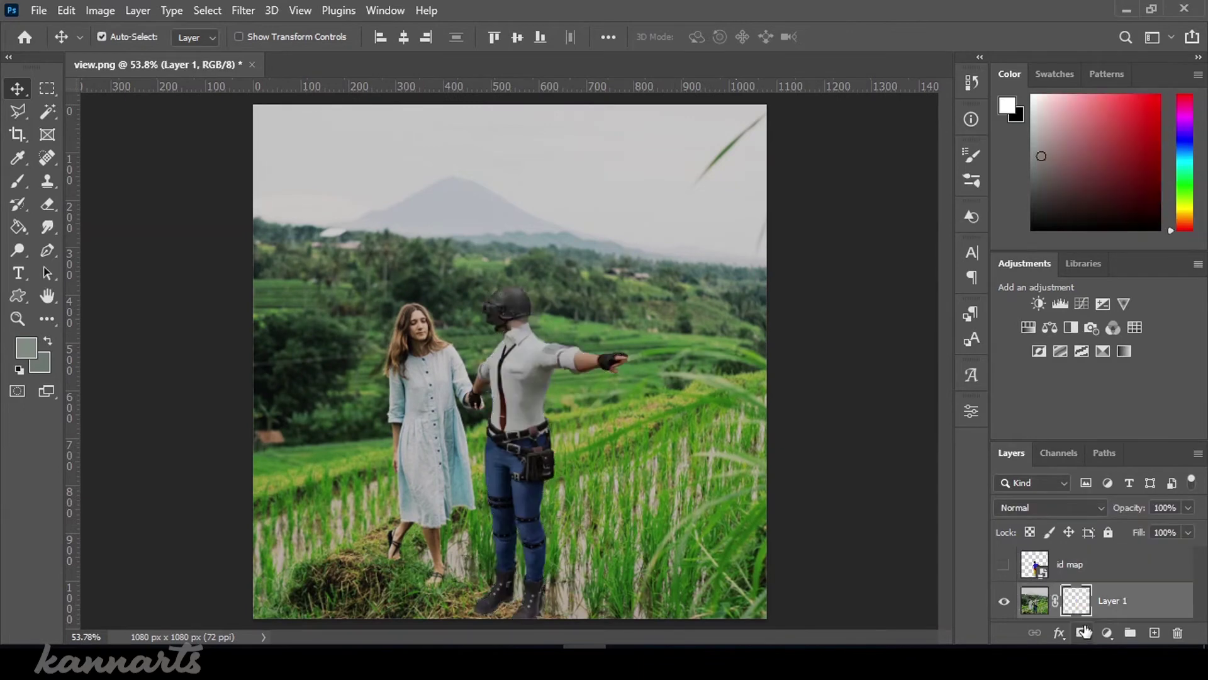
Load the character's layer mask as a selection and rename the layer 'object'
scroll(1184, 571, down, 1)
right_click(1077, 605)
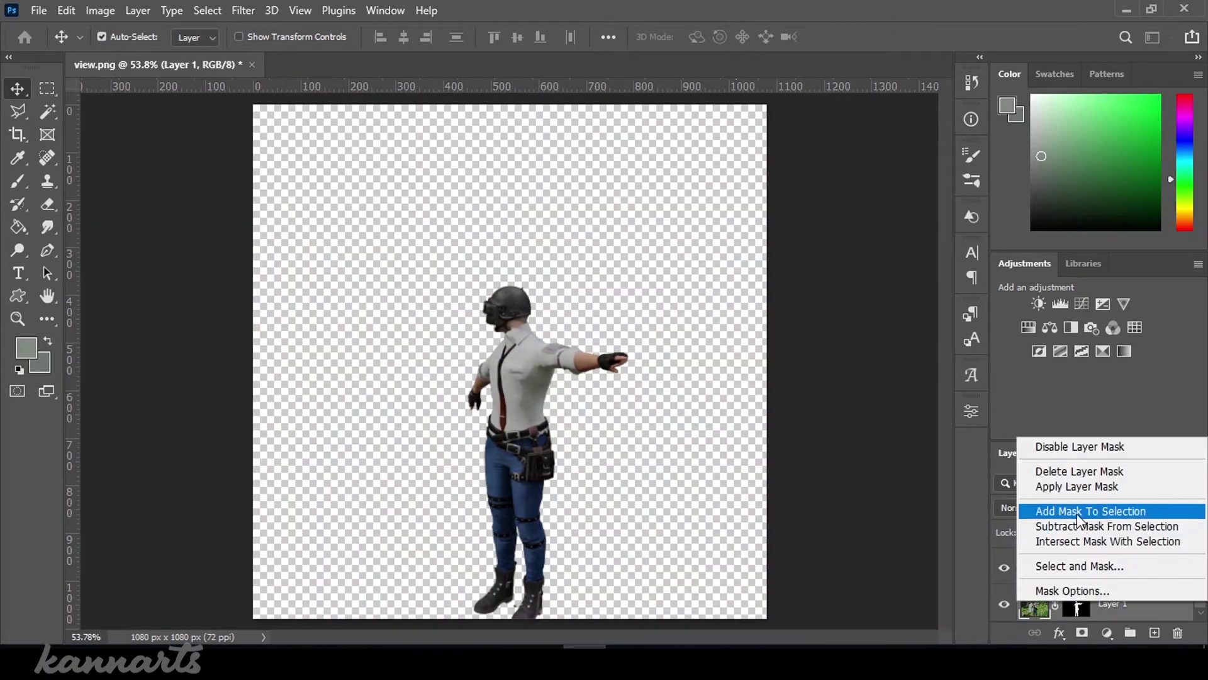
click(1077, 475)
scroll(1157, 584, up, 1)
double_click(1111, 600)
text(object)
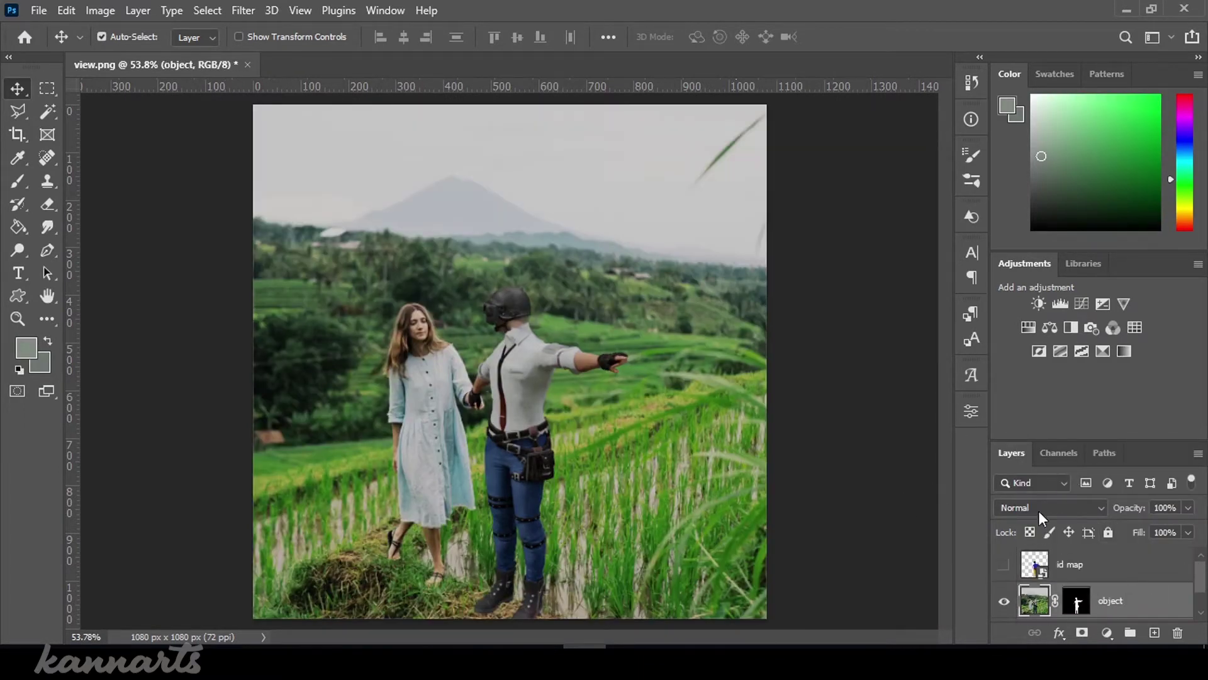
Add a Curves adjustment layer, show the id map layer and start Color Range
click(1107, 633)
click(1082, 415)
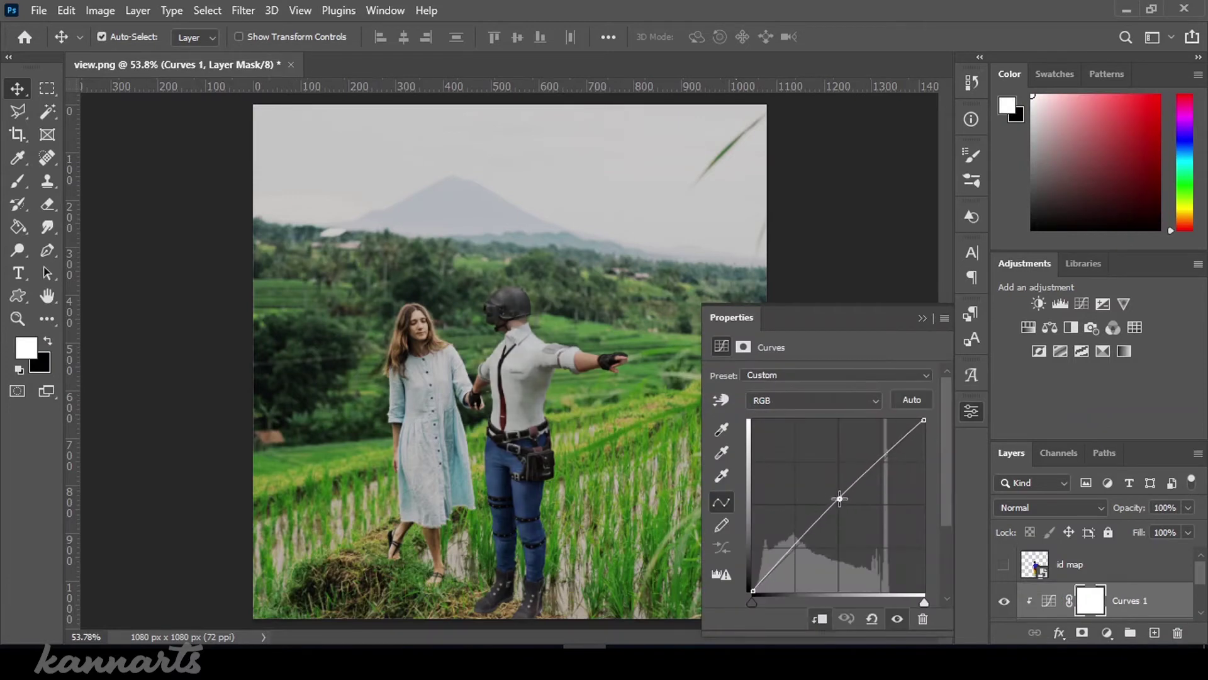
click(971, 411)
mouse_move(686, 327)
ctrl+mouse_down()
mouse_move(717, 332)
mouse_move(642, 325)
ctrl+mouse_up()
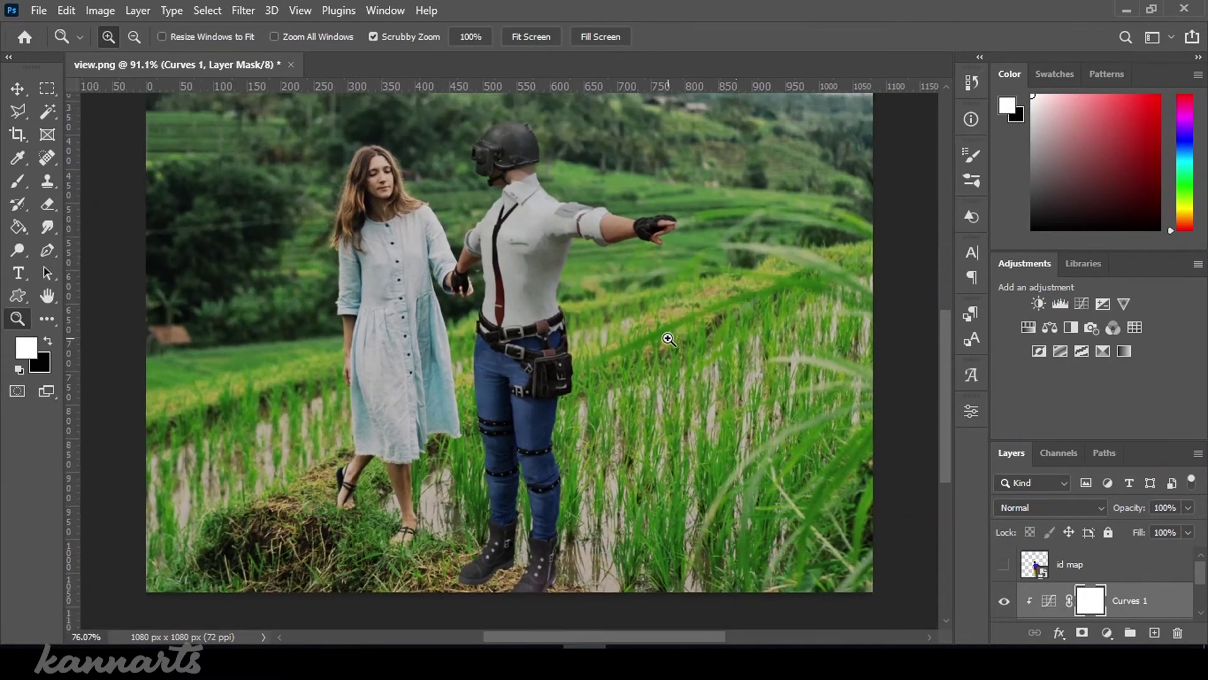
click(1004, 564)
click(207, 10)
click(245, 183)
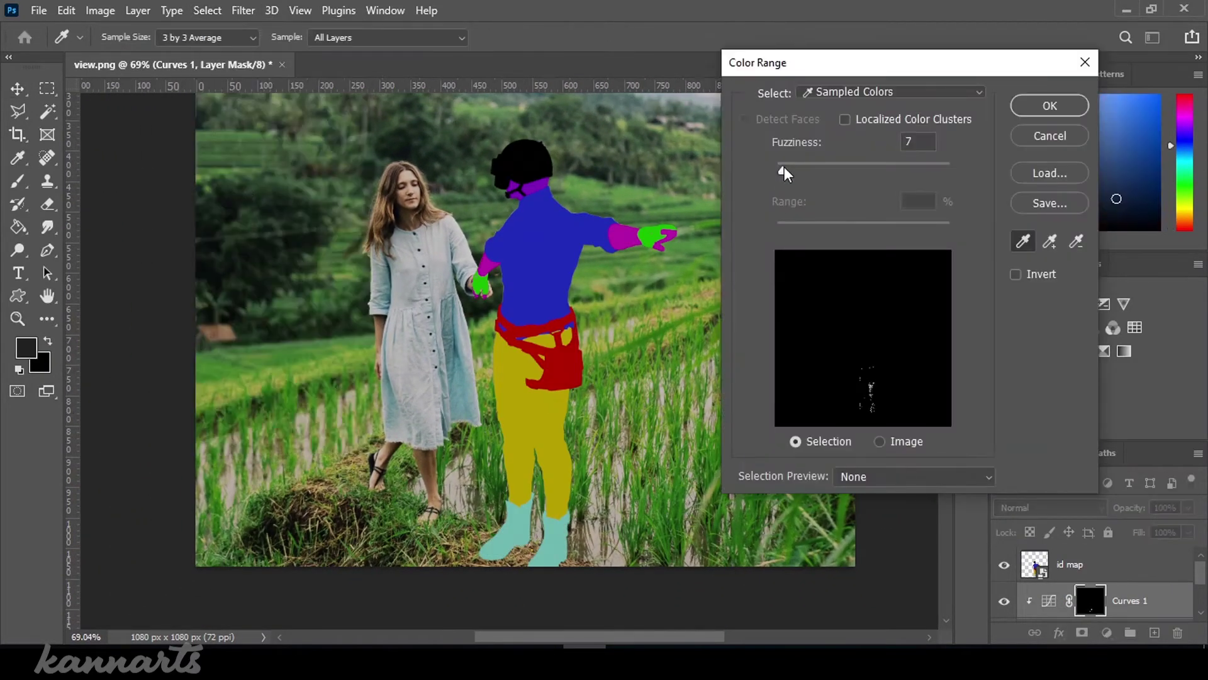
Color-range select the yellow legs on the id map and add a masked Curves layer
click(1049, 136)
click(207, 11)
click(245, 181)
click(532, 440)
click(1049, 105)
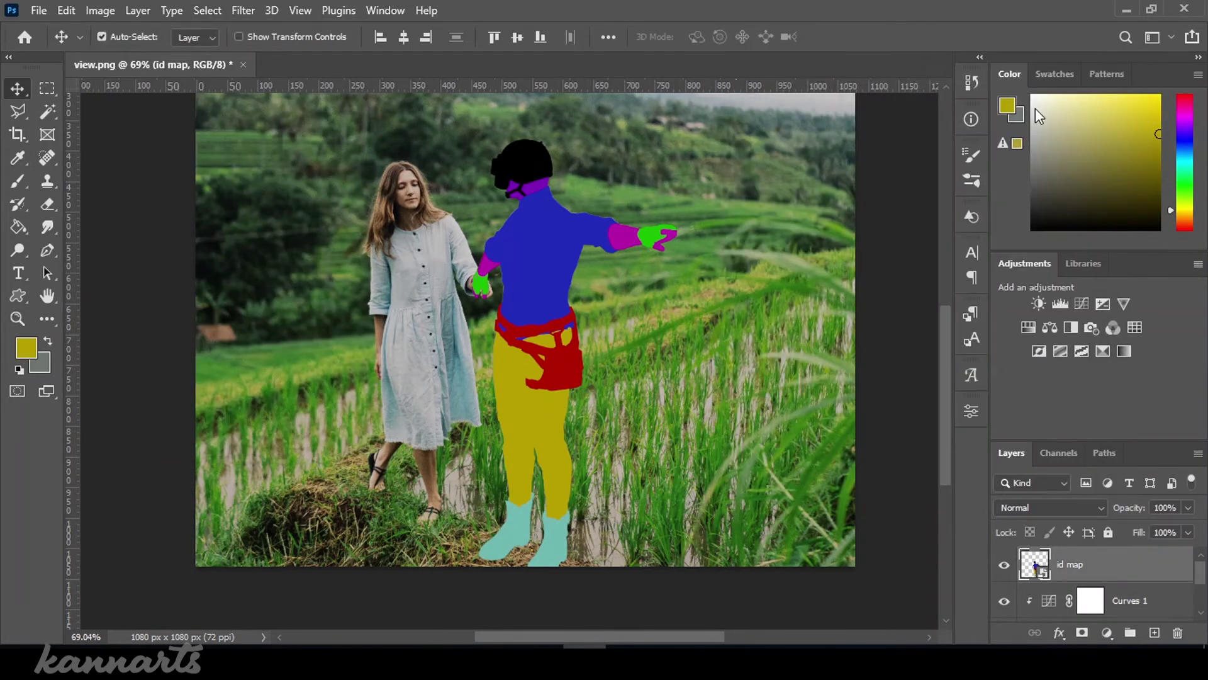
click(1106, 633)
click(1096, 406)
click(1070, 565)
click(1077, 601)
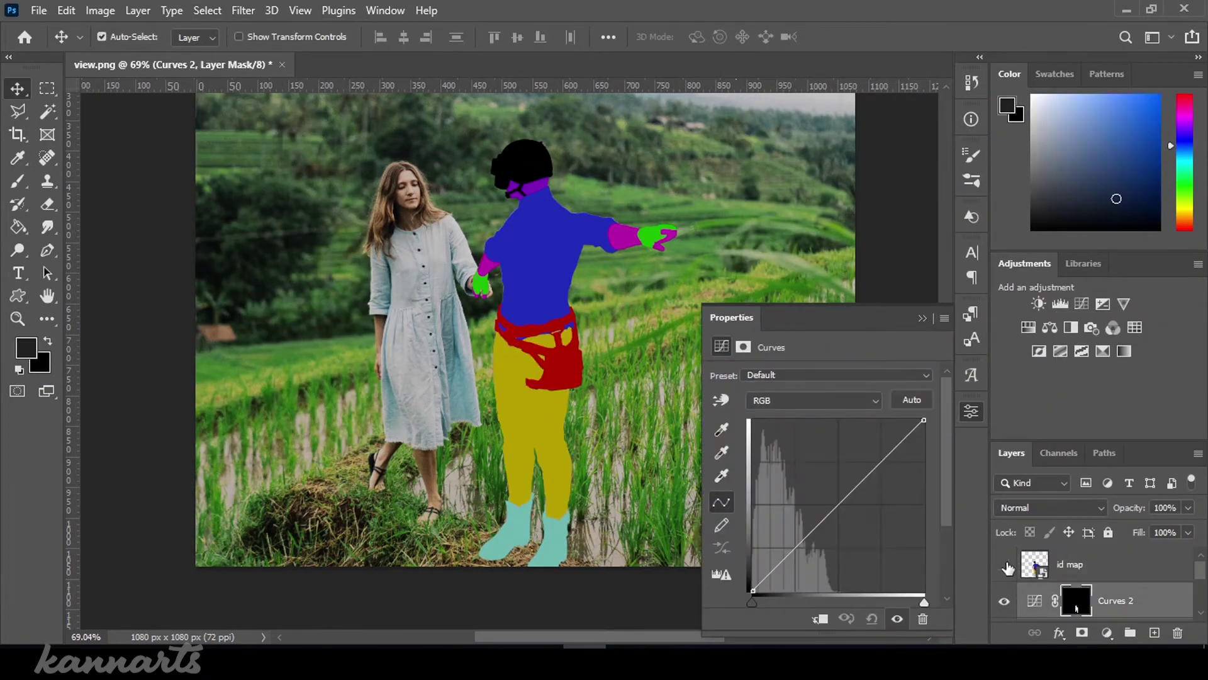
click(1004, 565)
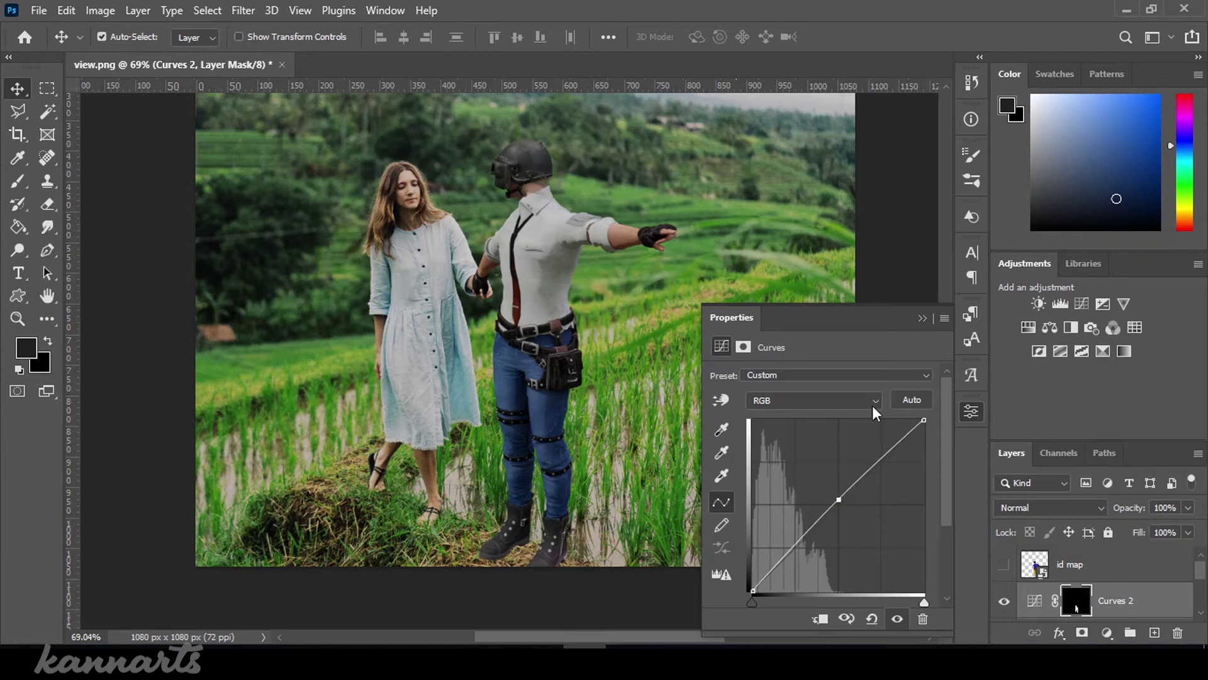
Add a Hue/Saturation adjustment layer carrying a copy of the legs mask
click(1107, 632)
click(1097, 455)
alt+drag(1077, 601, 1076, 564)
click(972, 411)
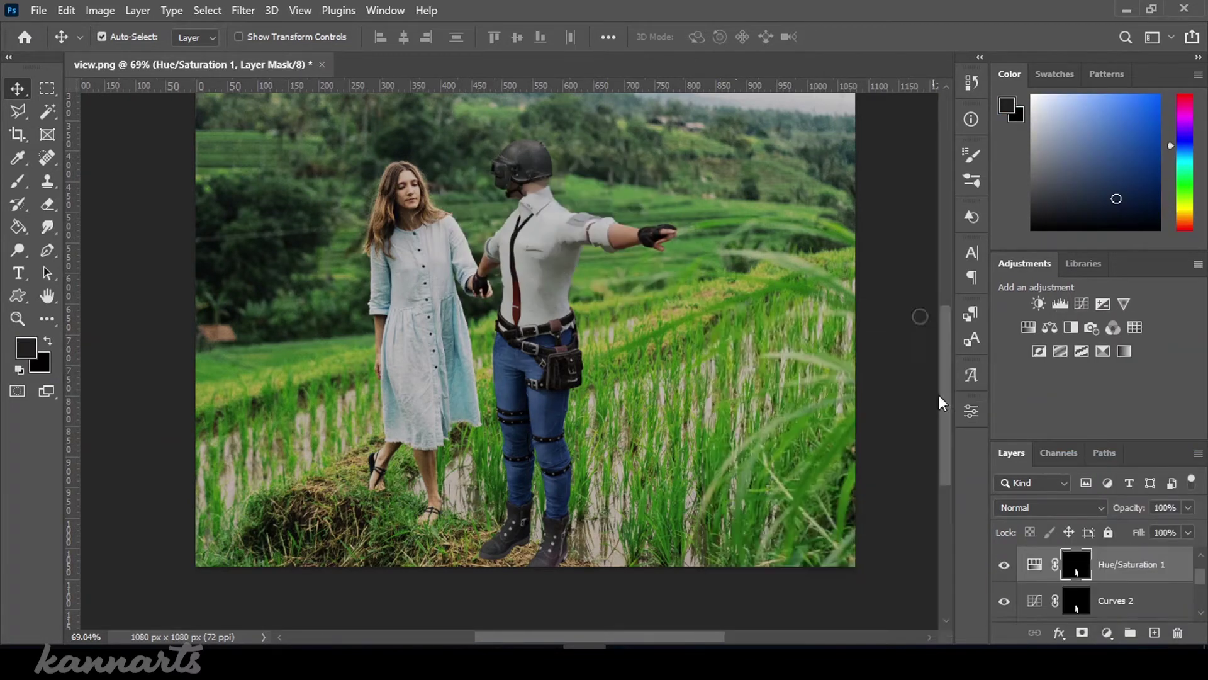
click(923, 318)
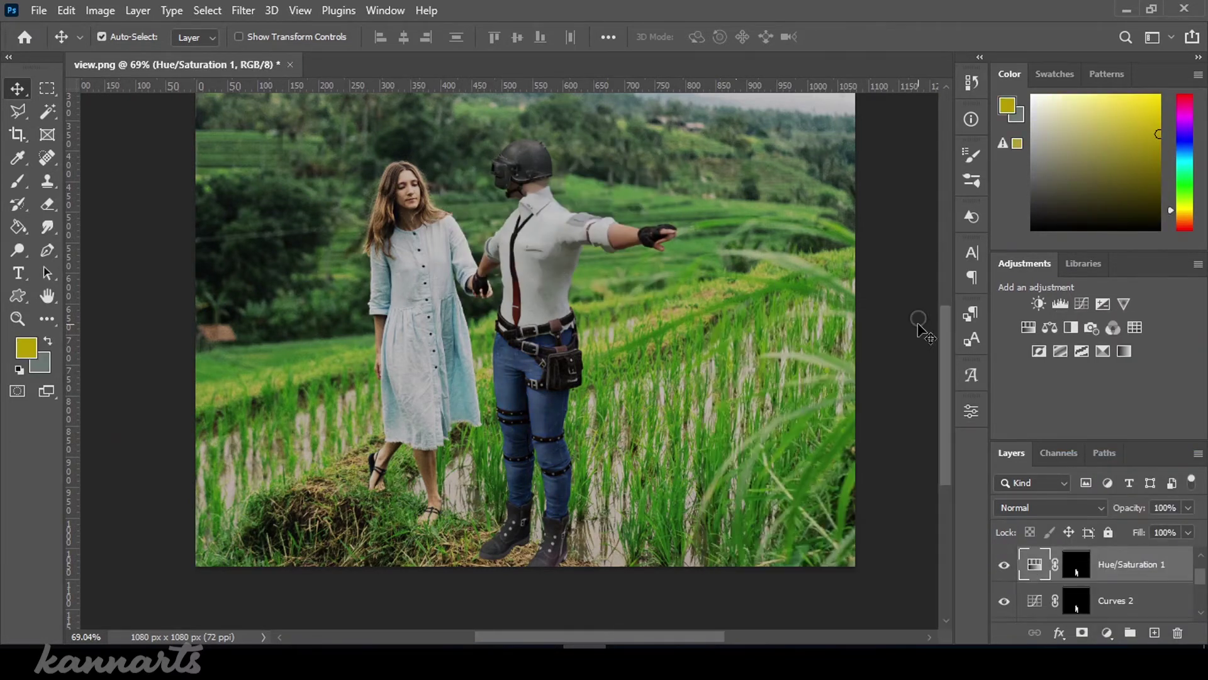
drag(689, 291, 629, 292)
Color-range select the black head area on the id map with reduced fuzziness
scroll(1102, 585, up, 1)
click(1004, 565)
click(208, 10)
click(233, 186)
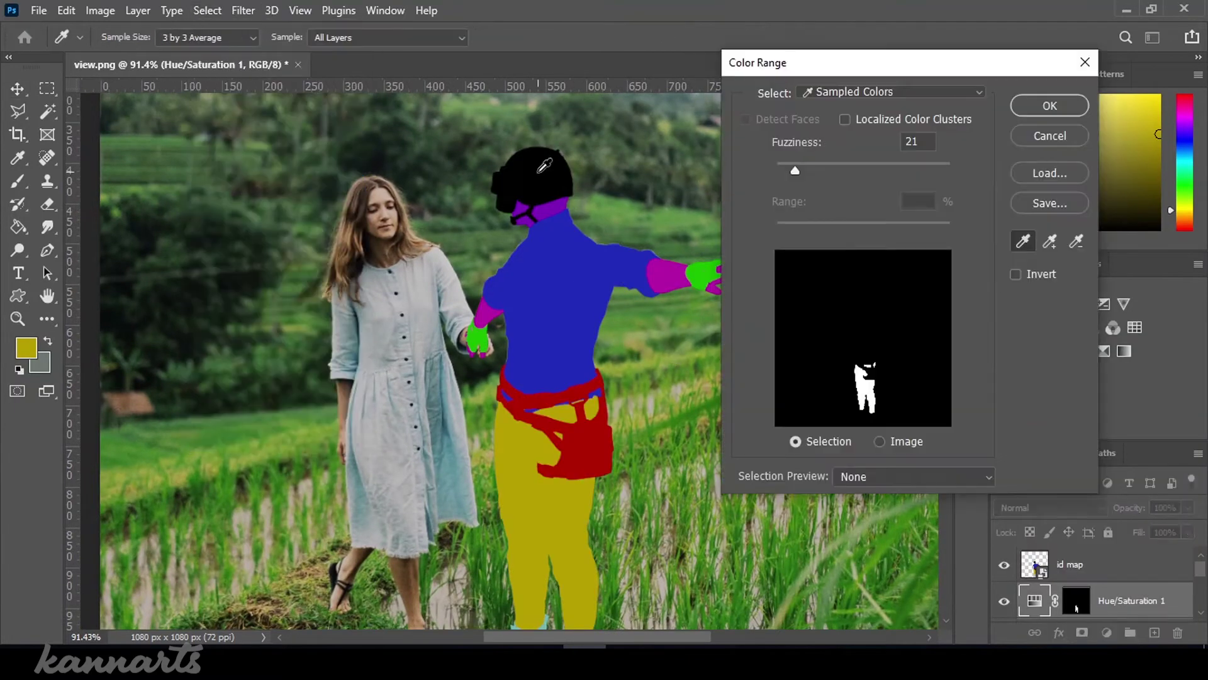
click(1050, 135)
click(1070, 564)
click(207, 10)
click(233, 186)
mouse_move(819, 174)
mouse_down()
mouse_move(856, 171)
mouse_move(815, 175)
mouse_up()
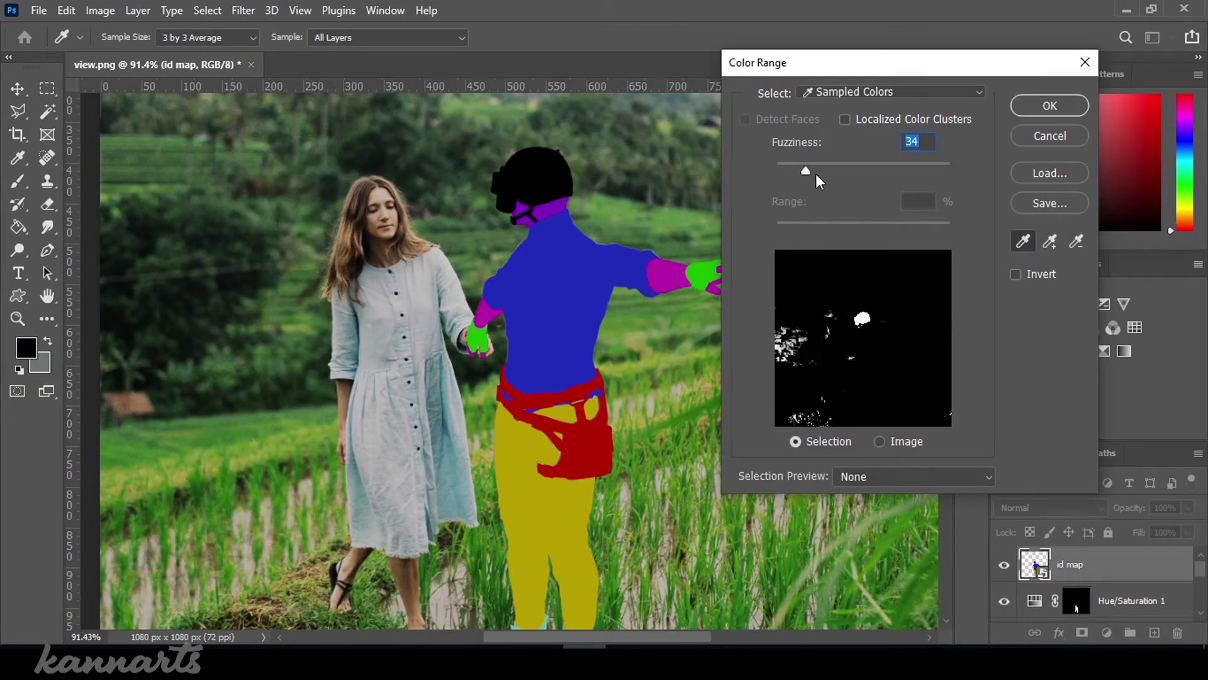
click(1045, 105)
Add a Curves layer masked to the head and raise it to brighten the helmet
key(l)
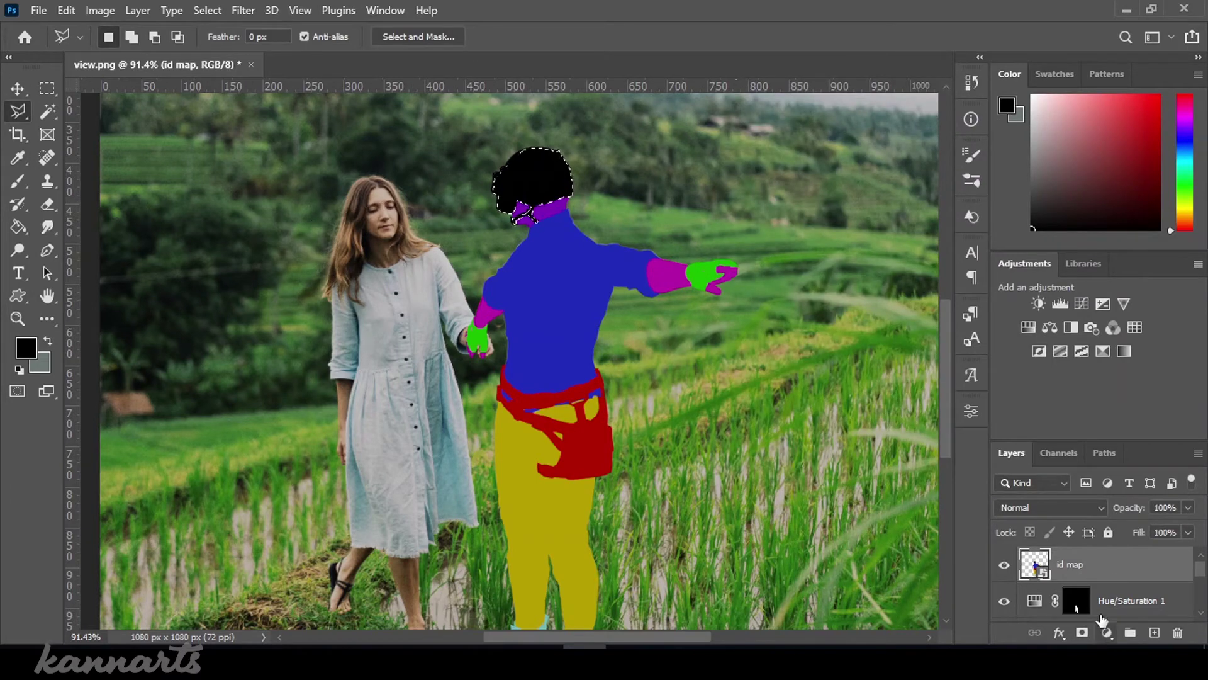
click(1106, 632)
click(1107, 421)
drag(835, 509, 841, 490)
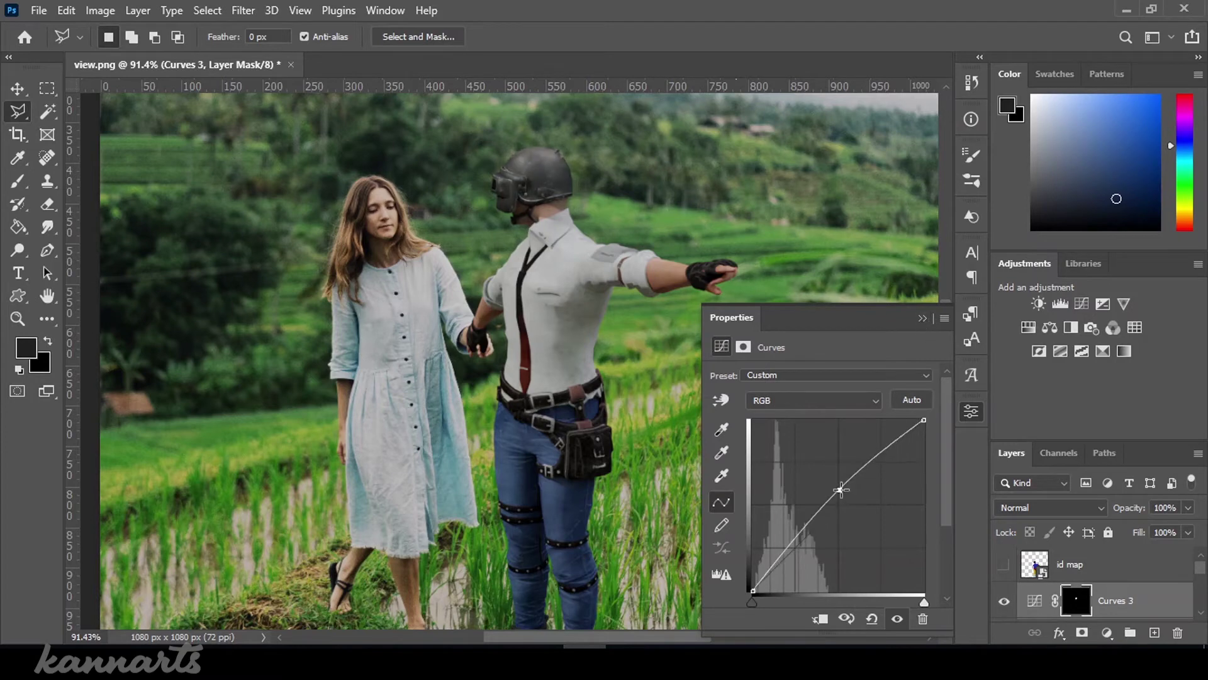
alt+scroll(692, 283, down, 1)
Select the purple neck region and add a Curves layer masked to the neck
click(1004, 564)
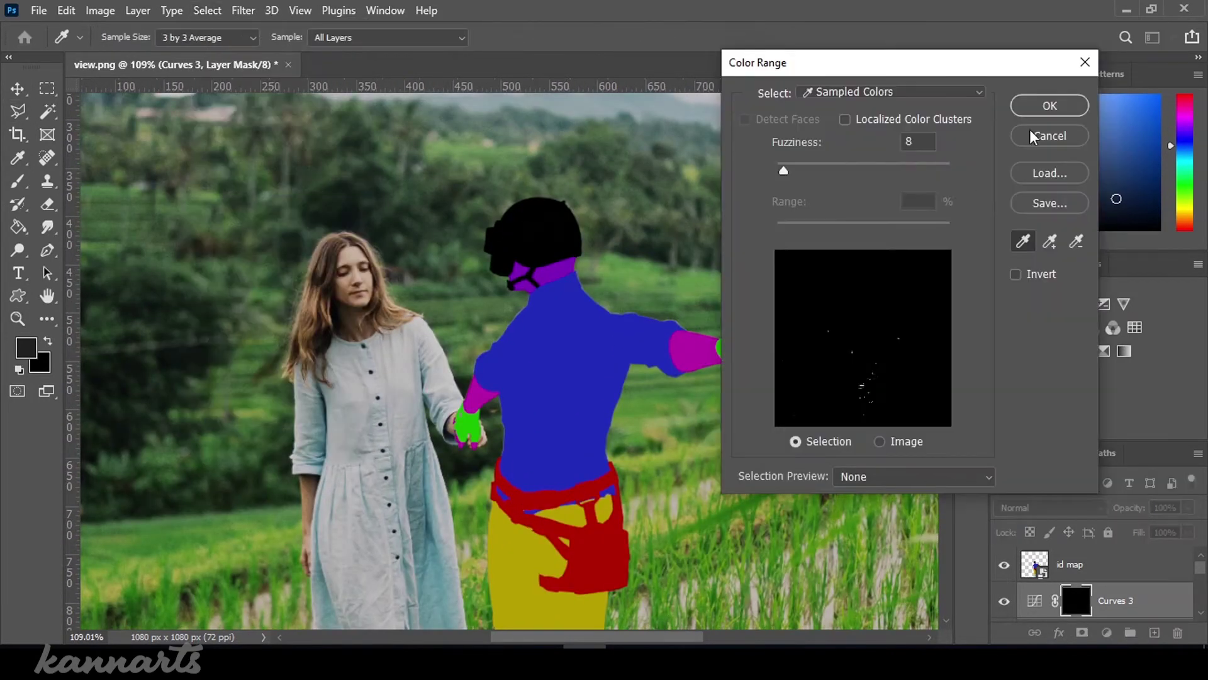
click(237, 182)
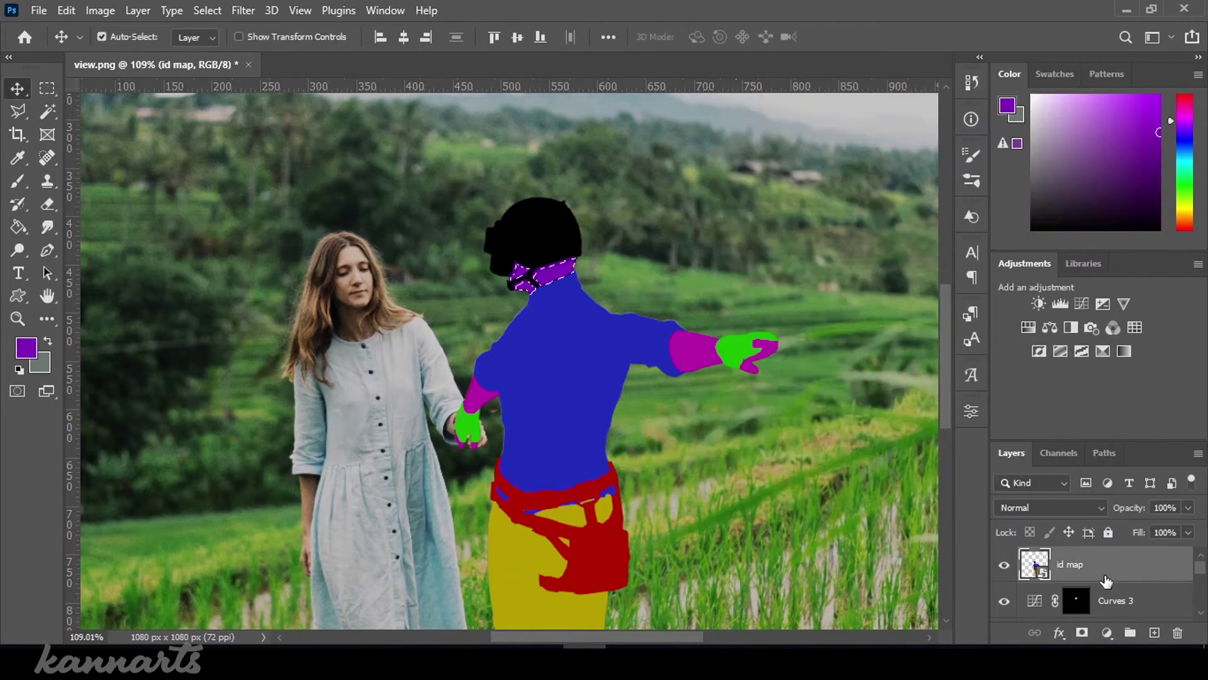
click(1107, 633)
click(1057, 397)
click(1003, 564)
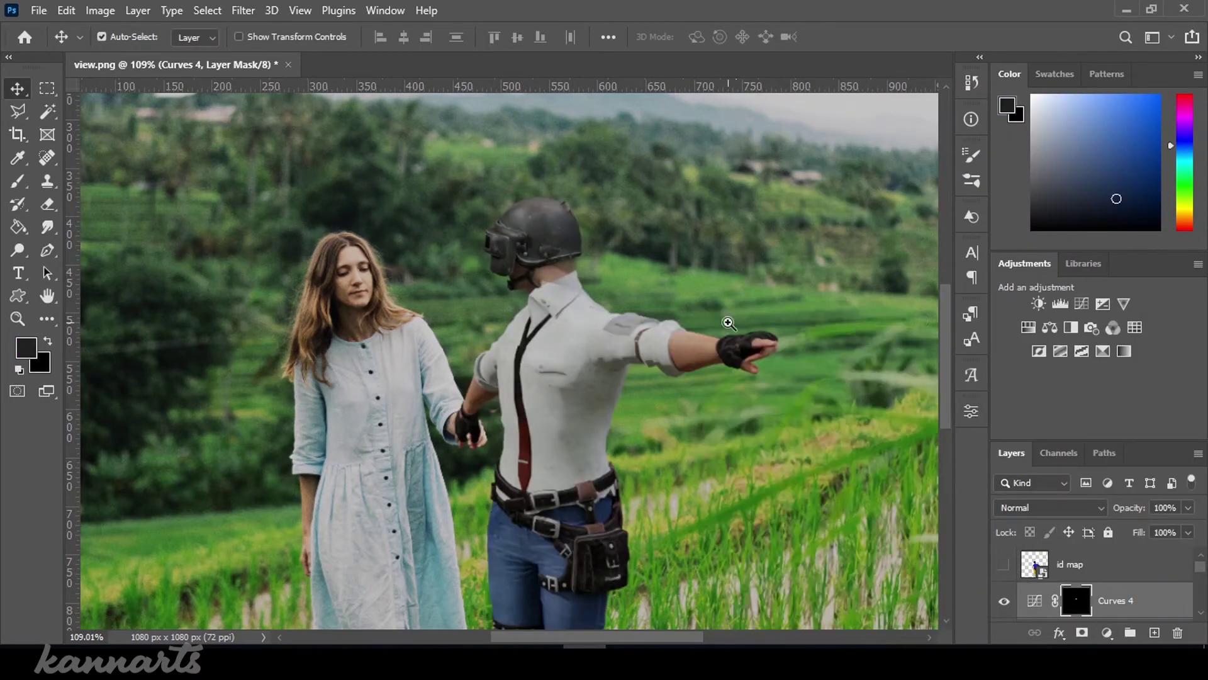
key(ctrl+0)
Color-range select the blue shirt colour on the id map layer
click(1004, 565)
click(207, 10)
click(1076, 564)
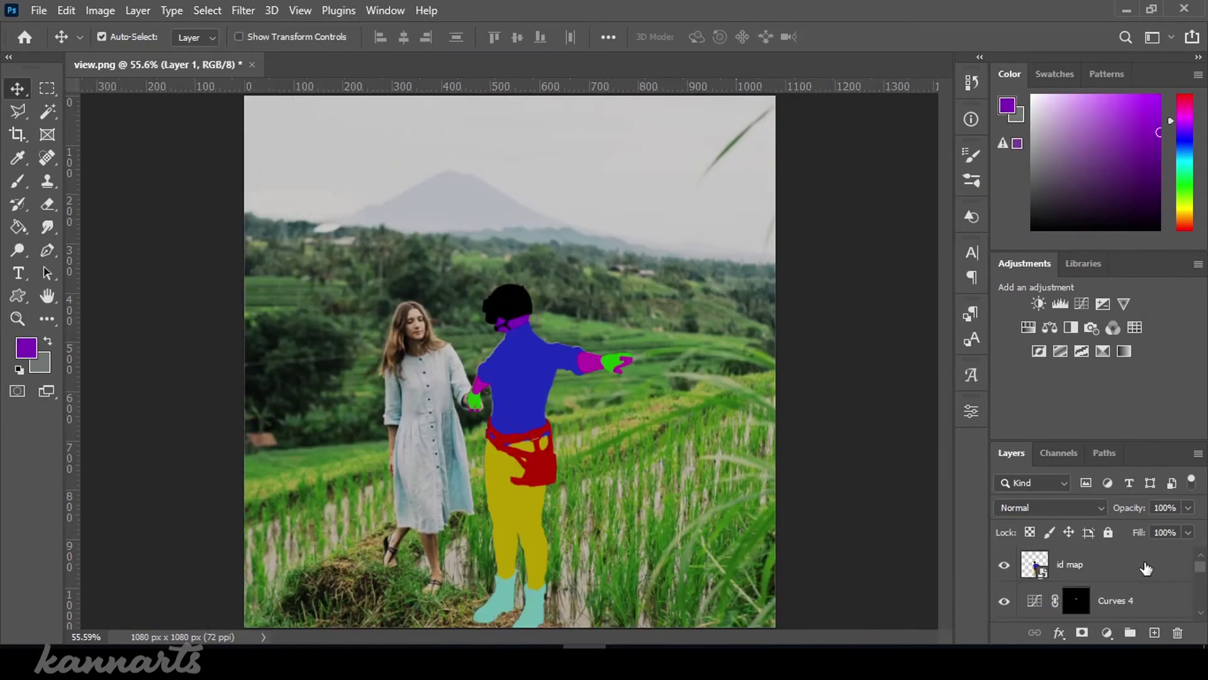
click(207, 10)
click(236, 182)
click(1050, 105)
Add a Curves layer masked to the shirt and pull the curve down to darken it
click(1076, 601)
click(1106, 632)
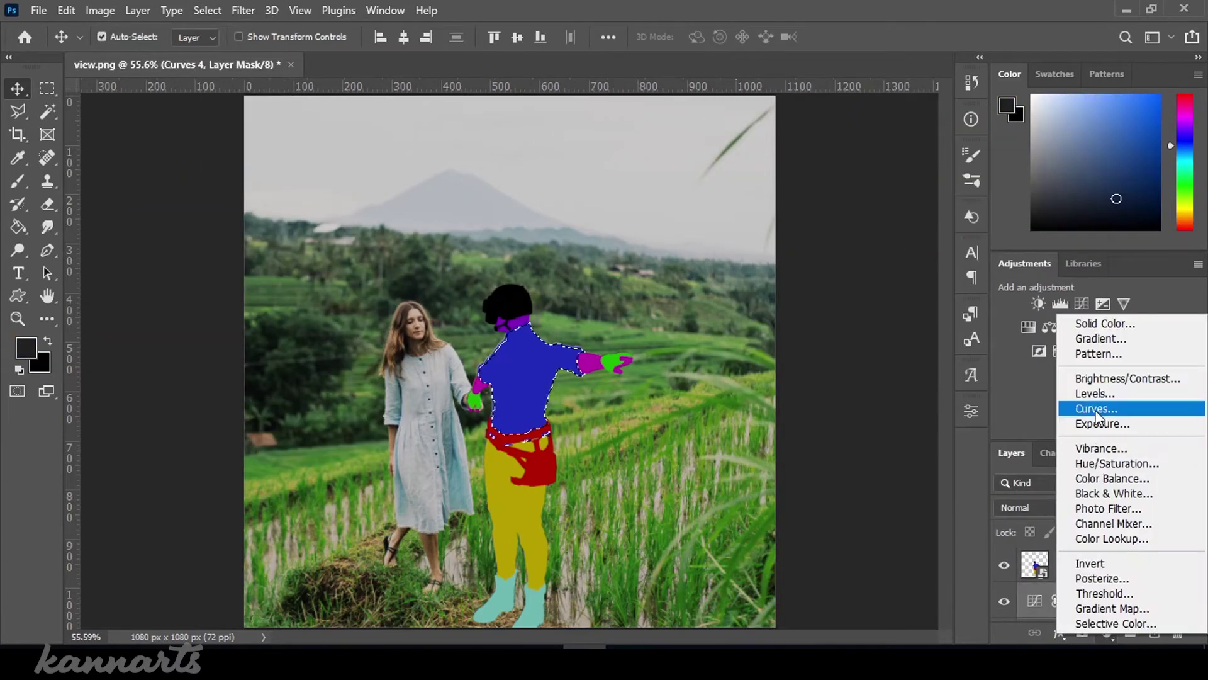
click(1078, 408)
click(1003, 564)
drag(925, 426, 924, 420)
drag(848, 501, 848, 507)
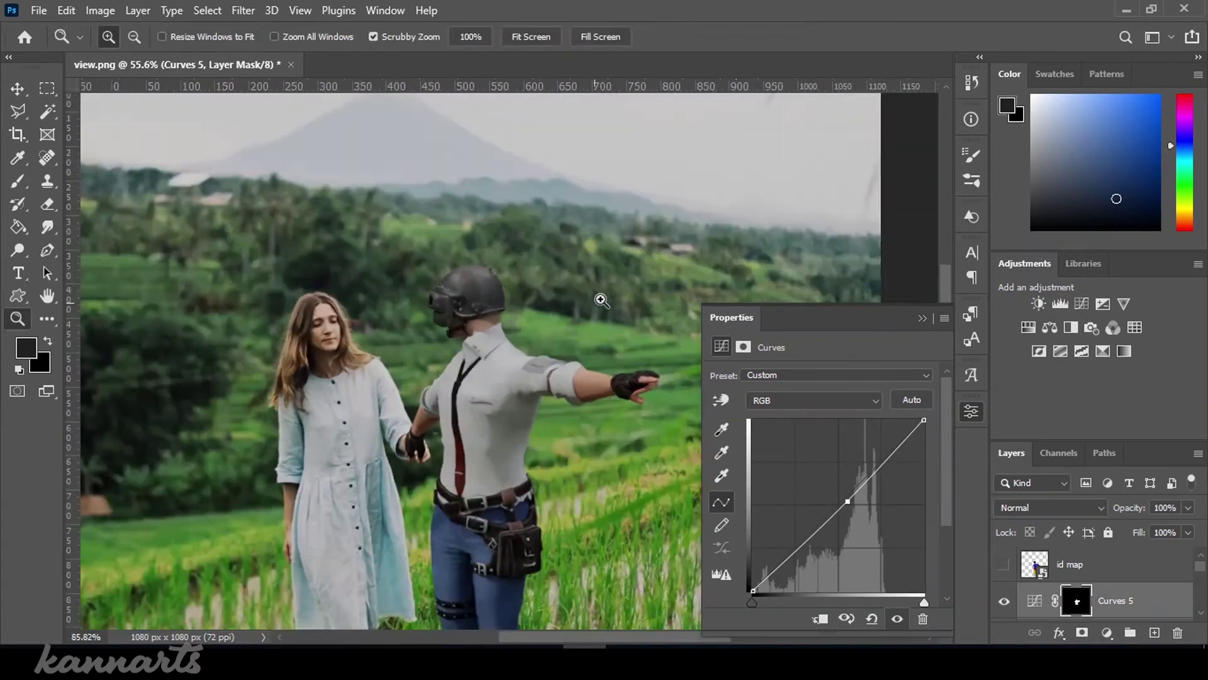
drag(599, 296, 585, 304)
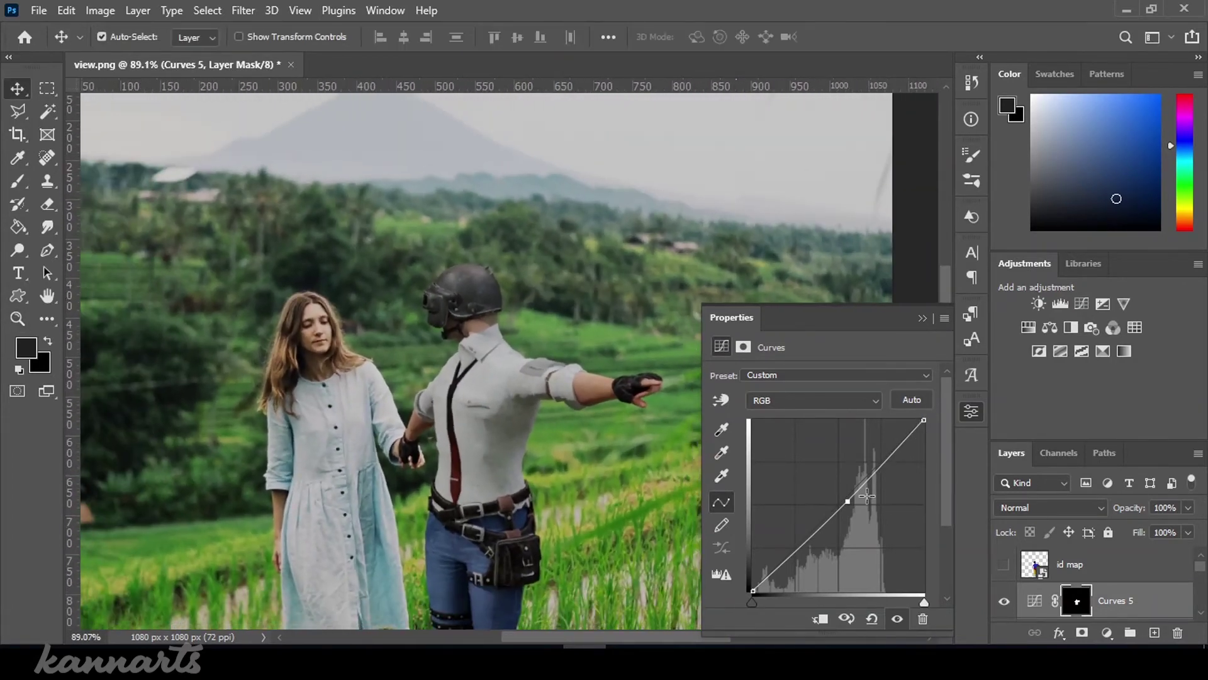
key(ctrl+minus)
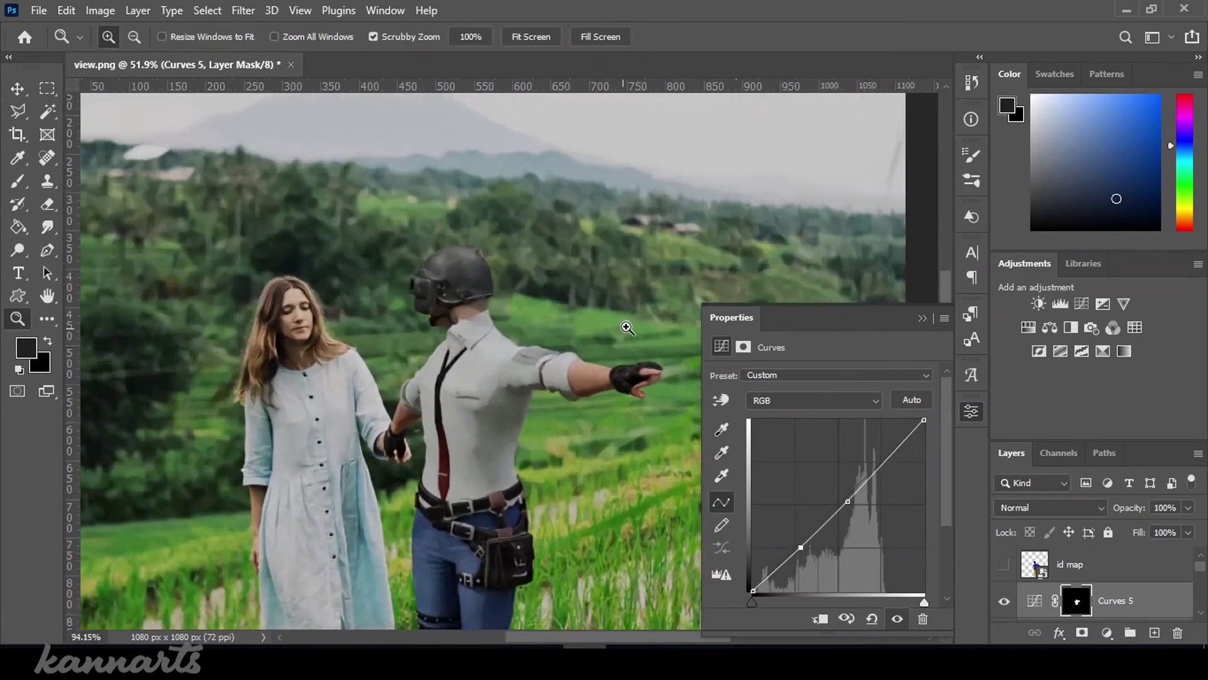
drag(629, 340, 730, 435)
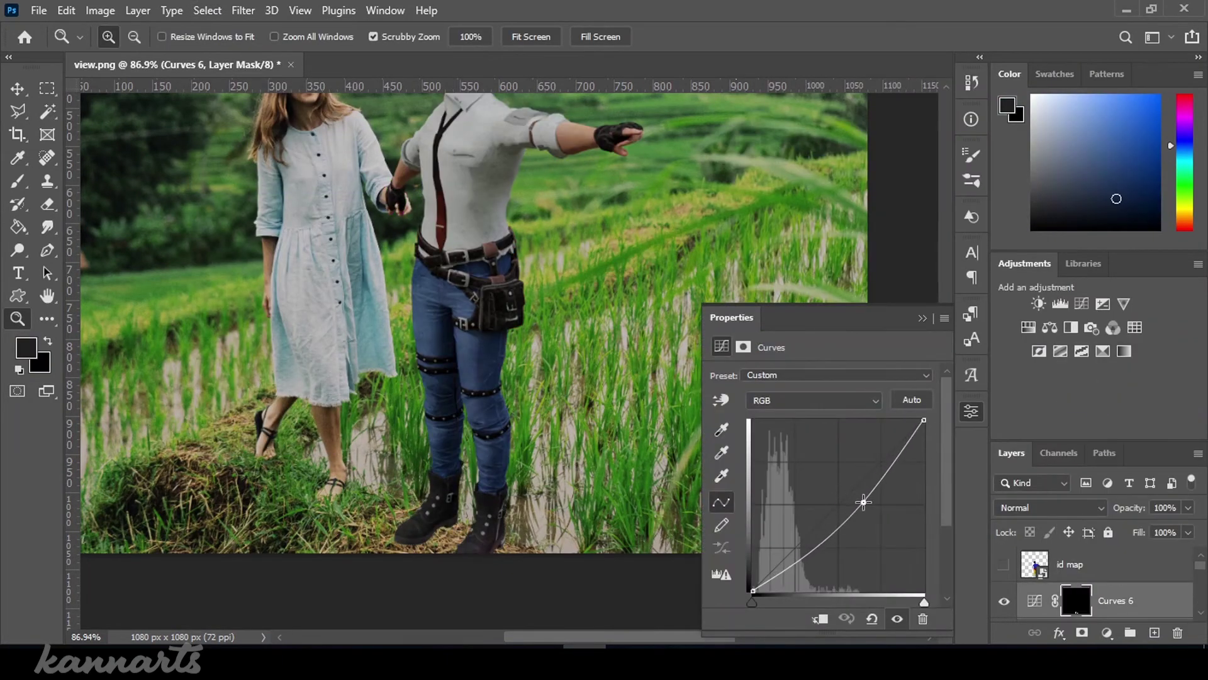
Color-range select the magenta forearms on the id map and add a Curves layer masked to them
click(922, 321)
click(1004, 565)
click(207, 10)
click(233, 154)
click(580, 130)
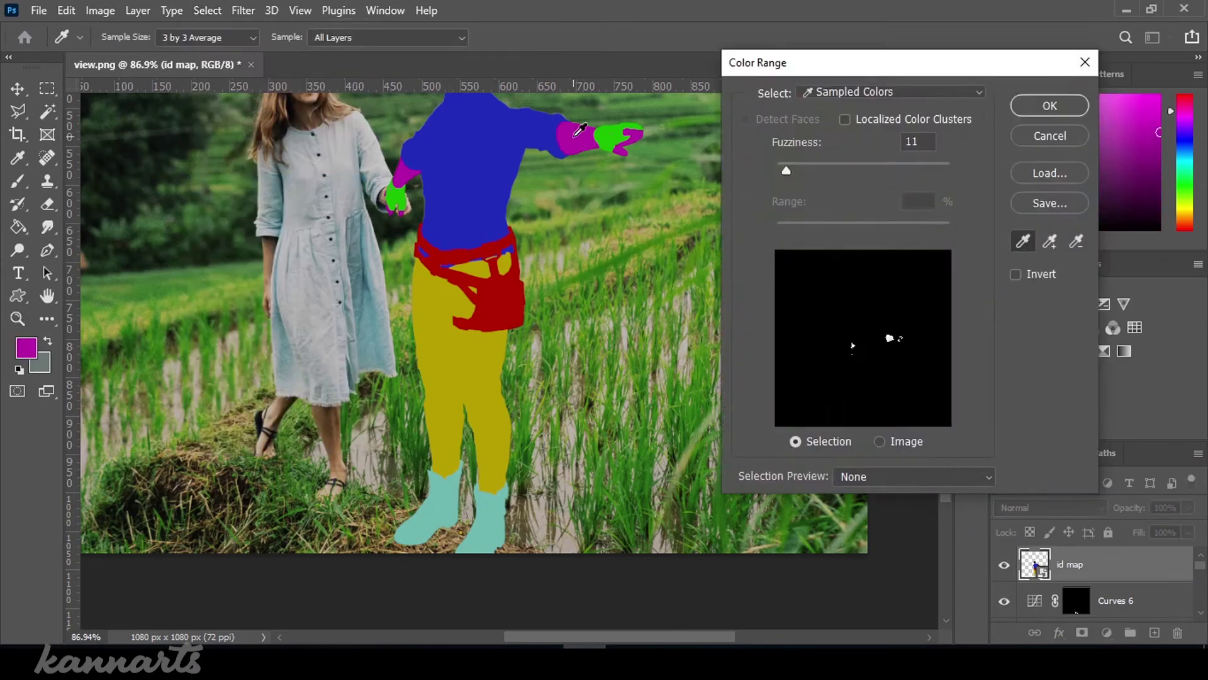
click(1050, 105)
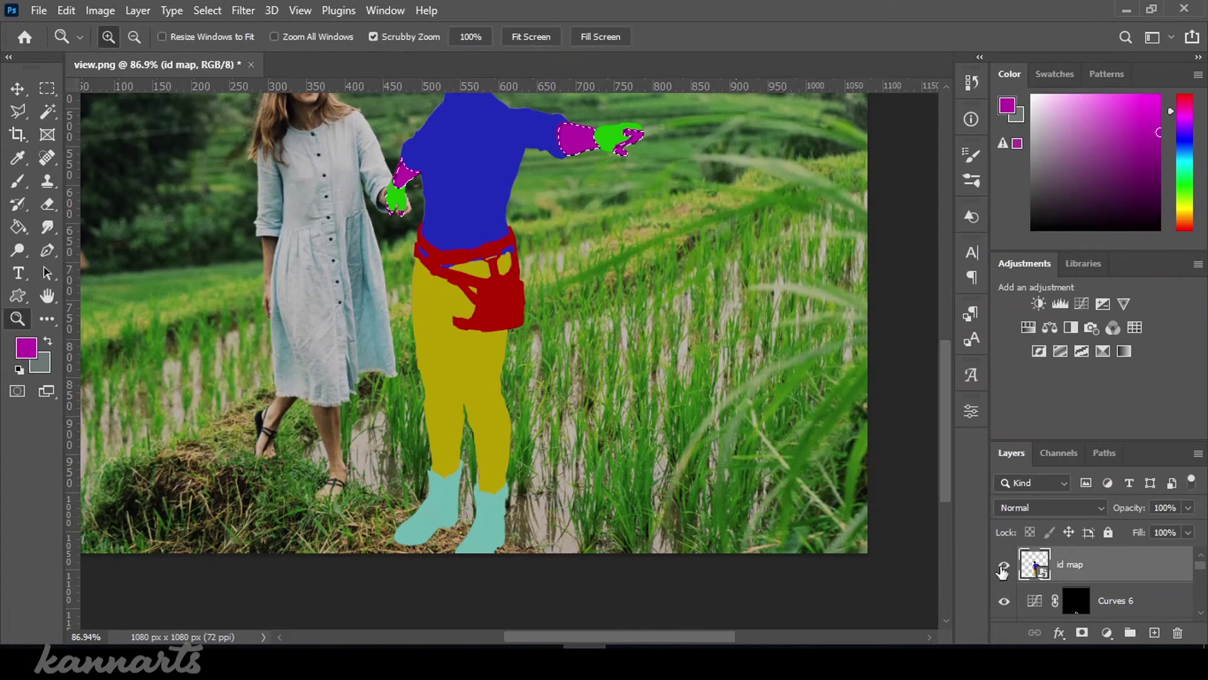
click(1004, 564)
click(1120, 601)
click(207, 11)
click(1106, 639)
click(1082, 407)
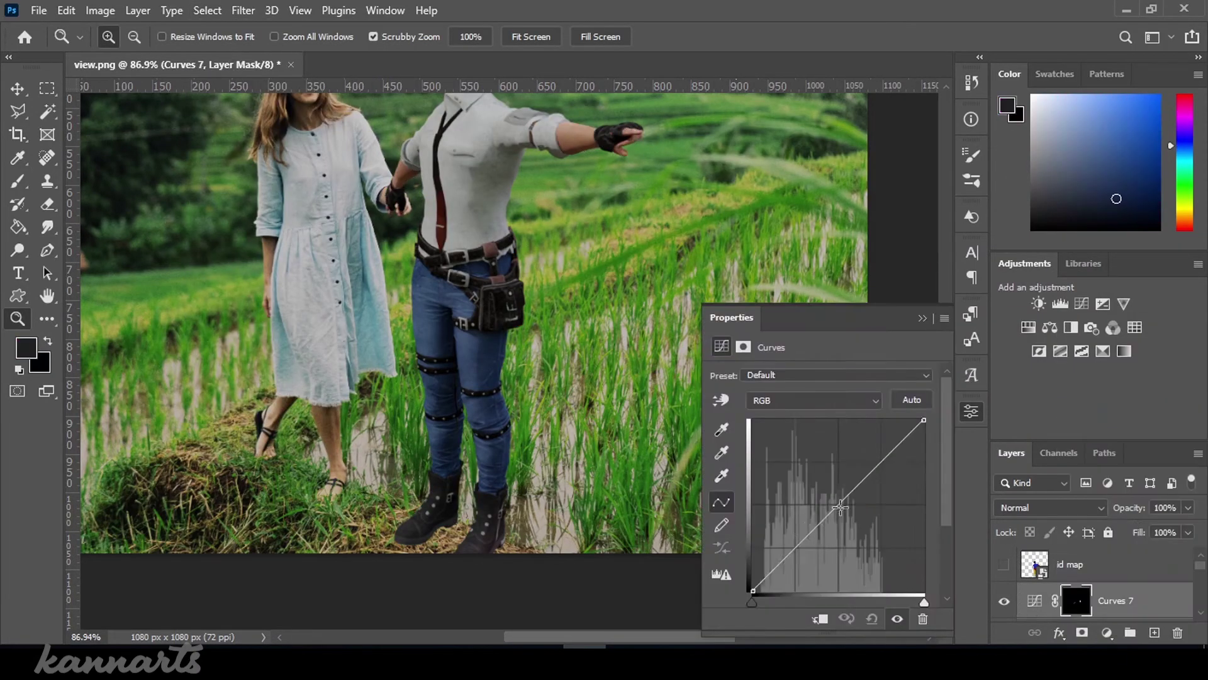
drag(655, 270, 590, 271)
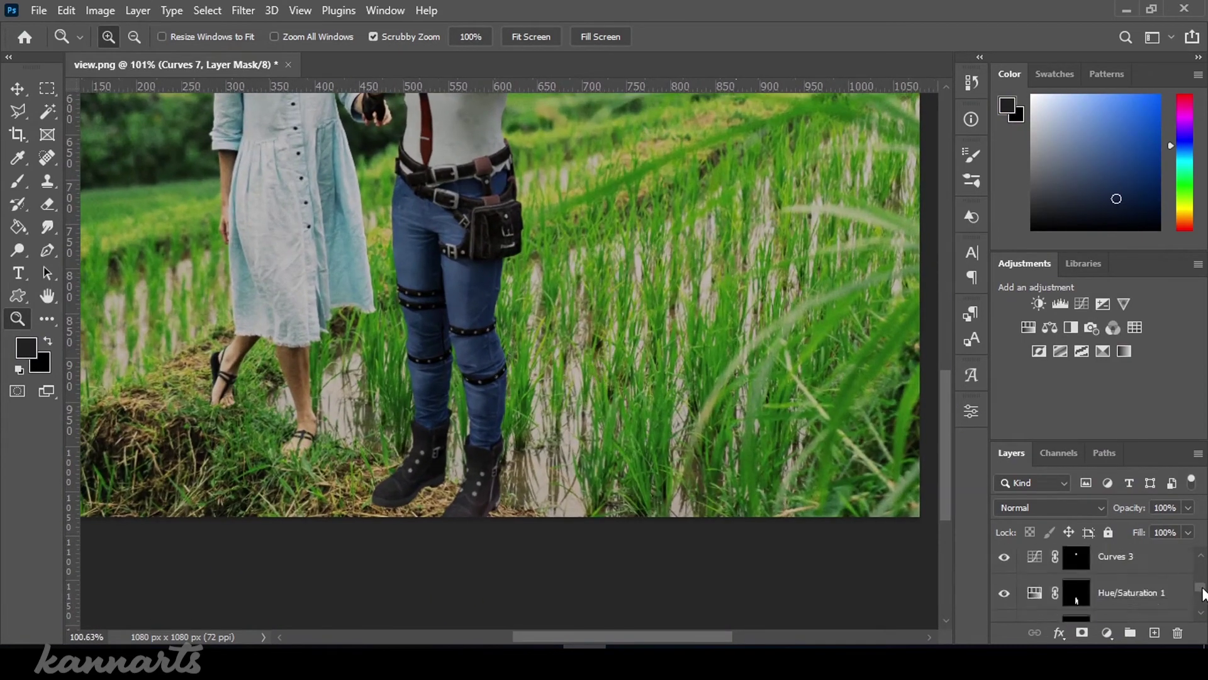
Set the shadow layer to Multiply and sample a dark ground colour with the brush
click(1049, 507)
click(1032, 268)
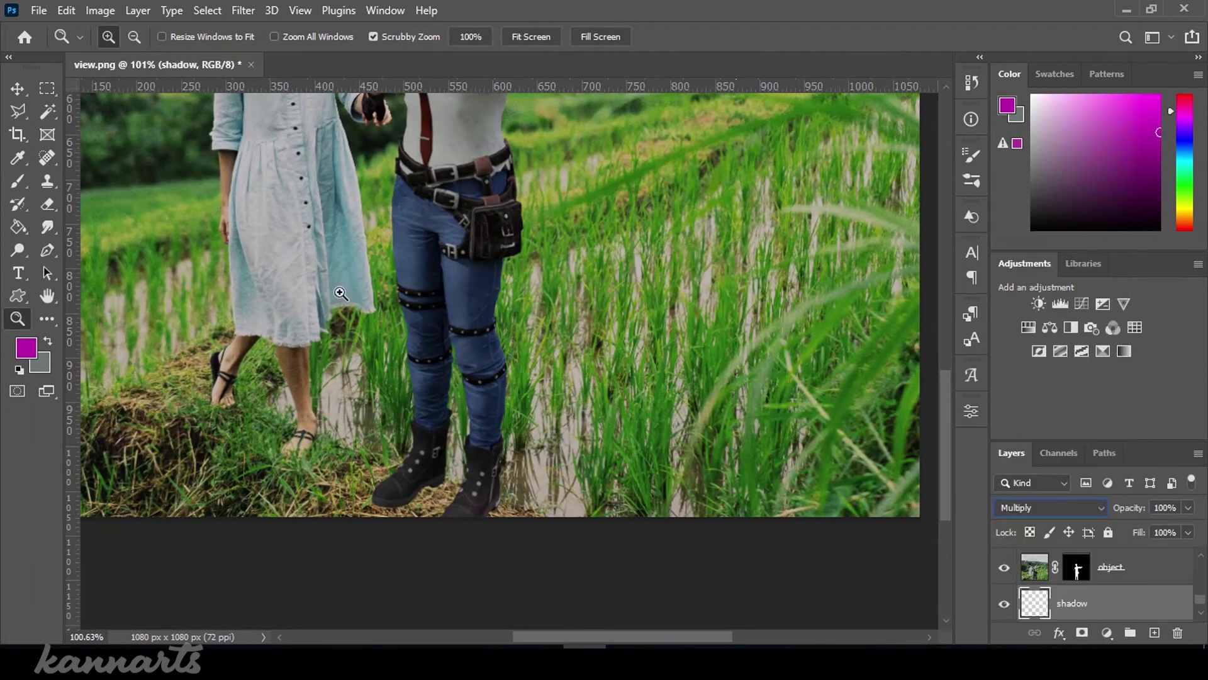
key(b)
alt+scroll(445, 350, up, 3)
alt+right_drag(441, 427, 427, 425)
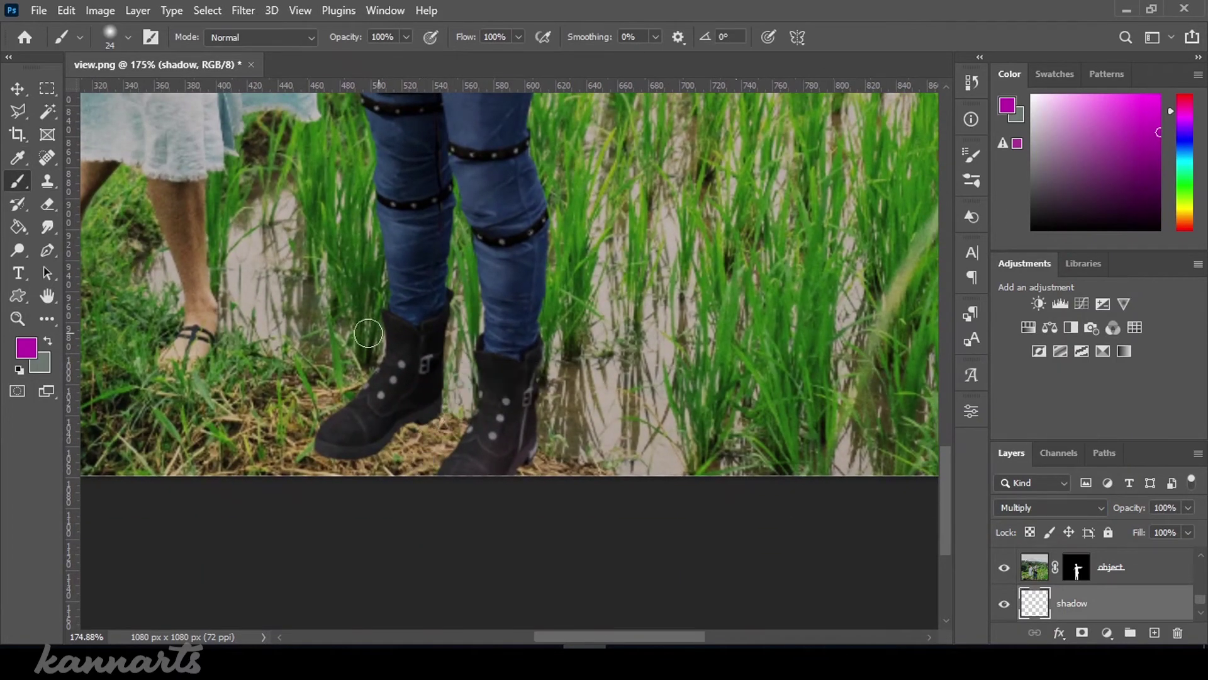
alt+click(275, 422)
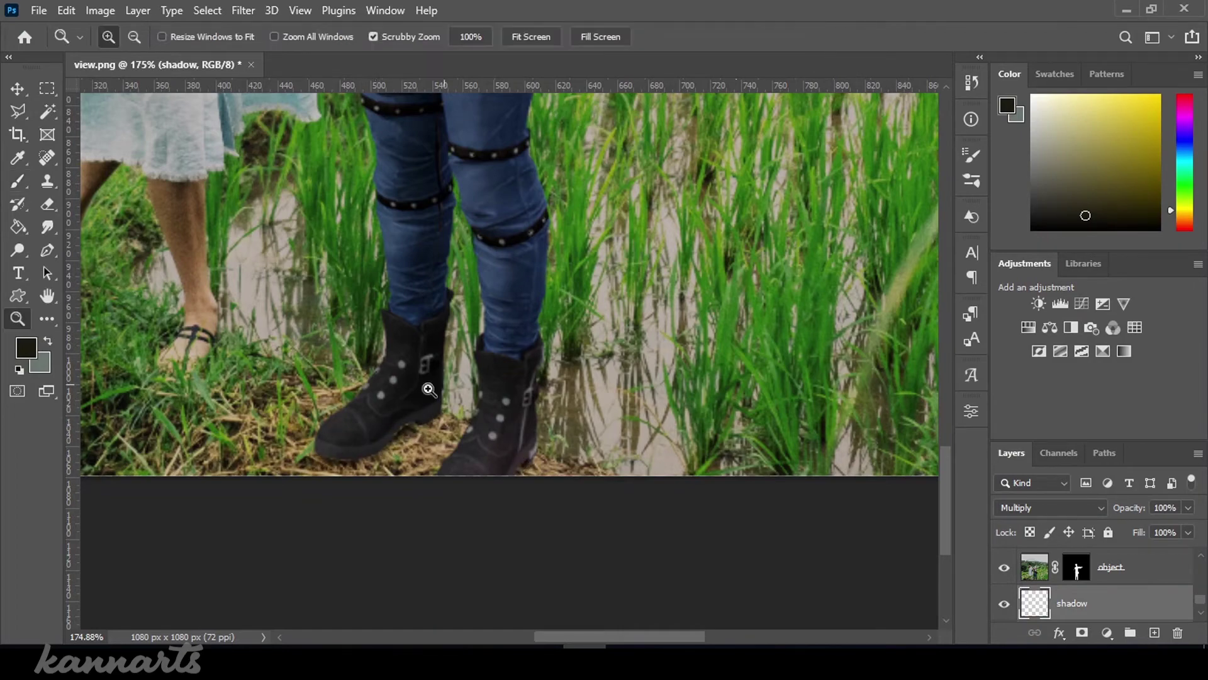
ctrl+click(427, 418)
mouse_move(424, 411)
ctrl+mouse_down()
mouse_move(383, 434)
mouse_move(405, 345)
mouse_move(338, 506)
mouse_move(453, 377)
ctrl+mouse_up()
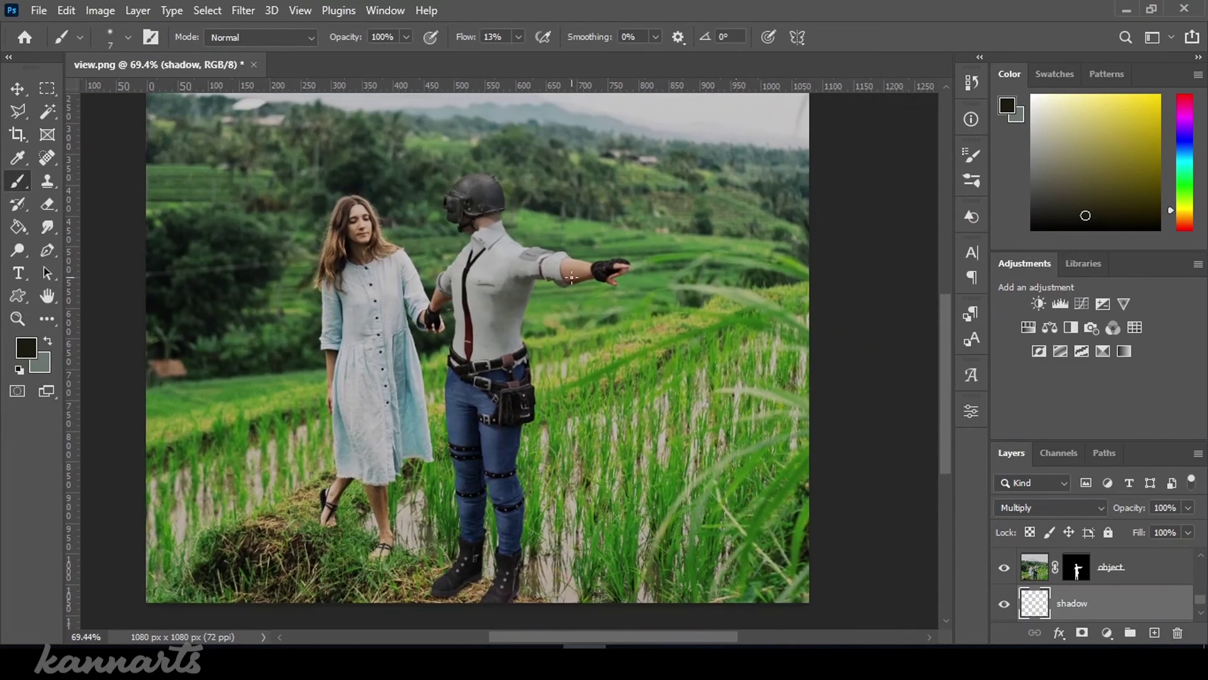
mouse_move(570, 277)
ctrl+mouse_down()
mouse_move(592, 258)
mouse_move(496, 294)
mouse_move(507, 294)
ctrl+mouse_up()
Convert the object layer to a smart object and apply Camera Raw grain of 14
right_click(1111, 567)
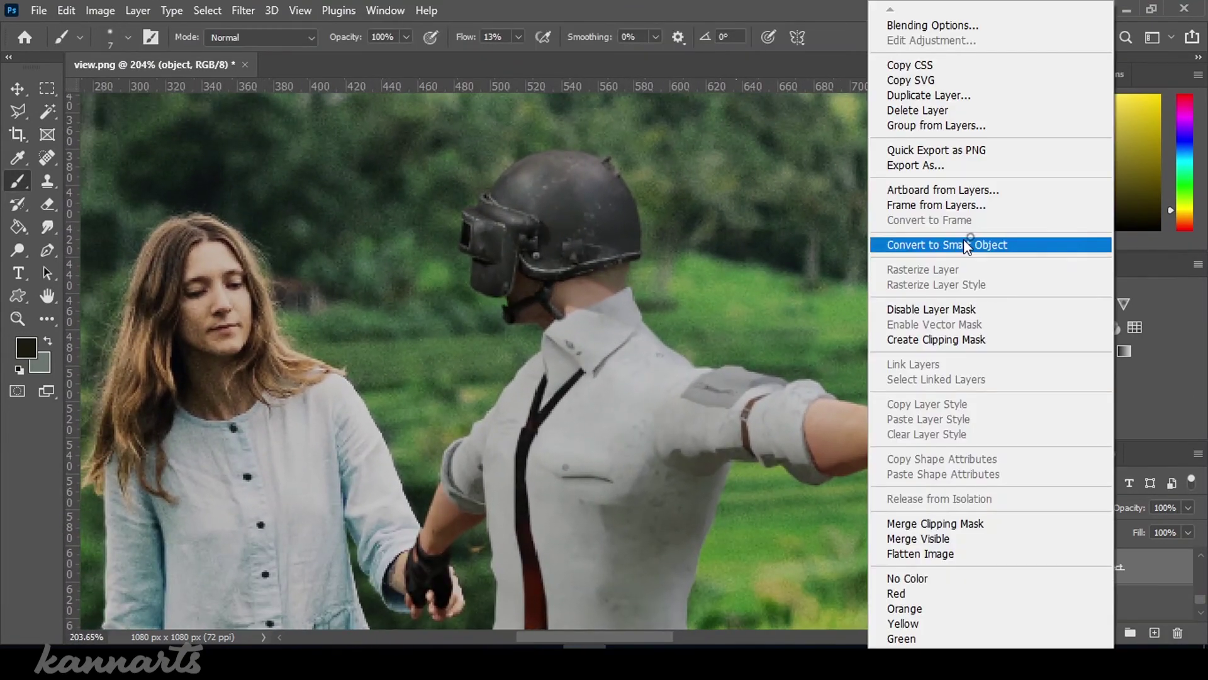
click(969, 244)
click(243, 10)
click(290, 143)
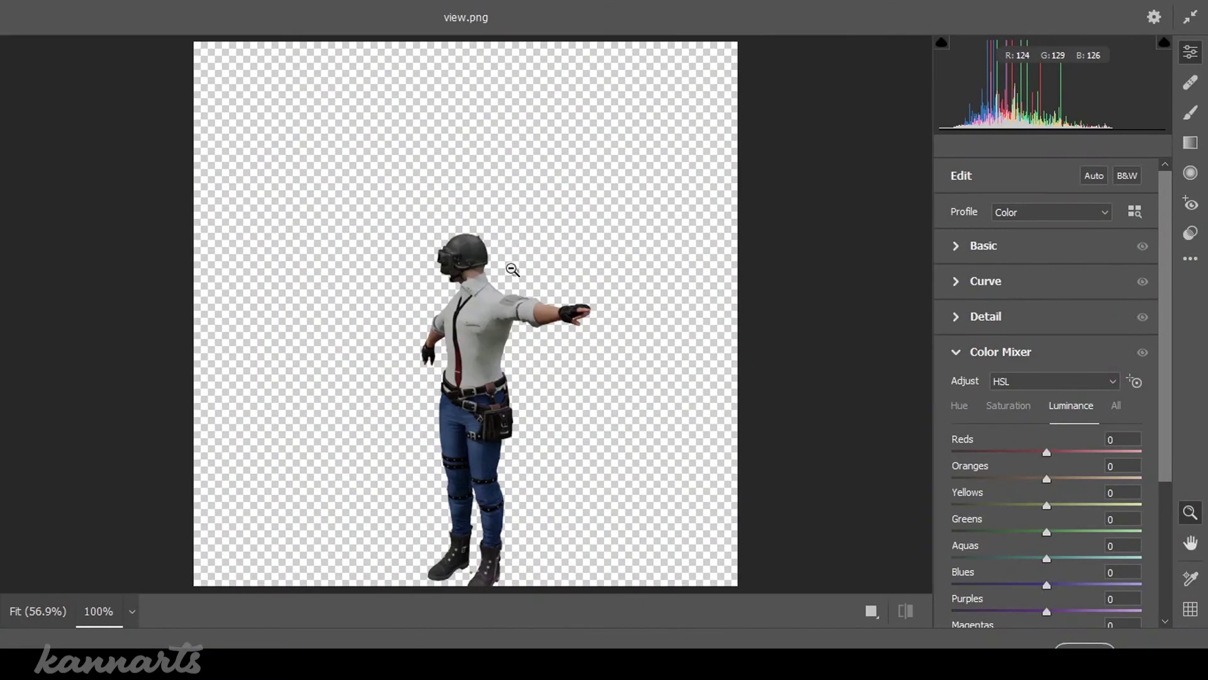
click(513, 269)
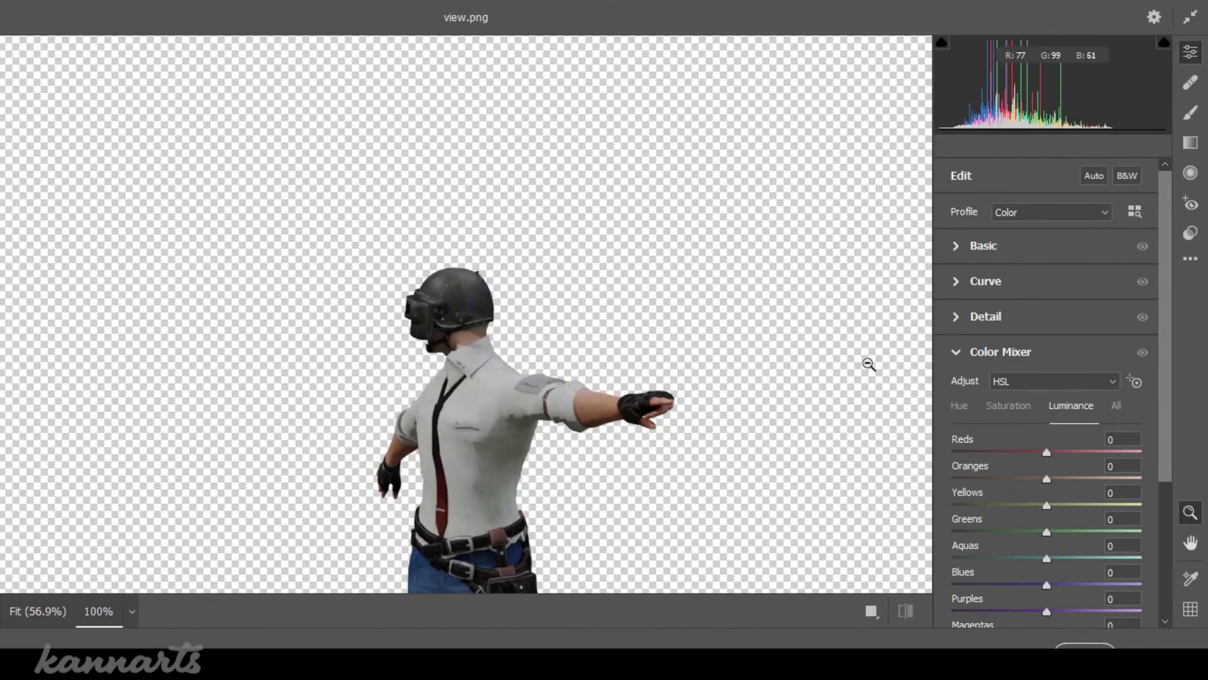
scroll(1070, 441, down, 3)
click(961, 577)
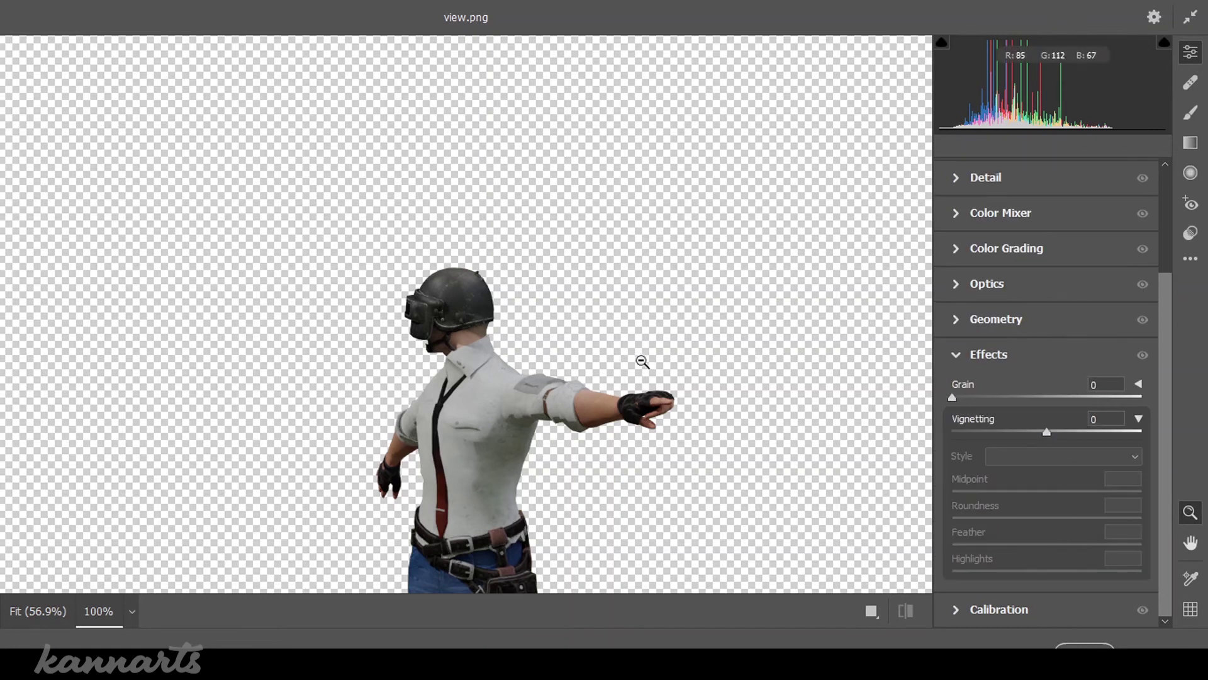
key(ctrl+plus)
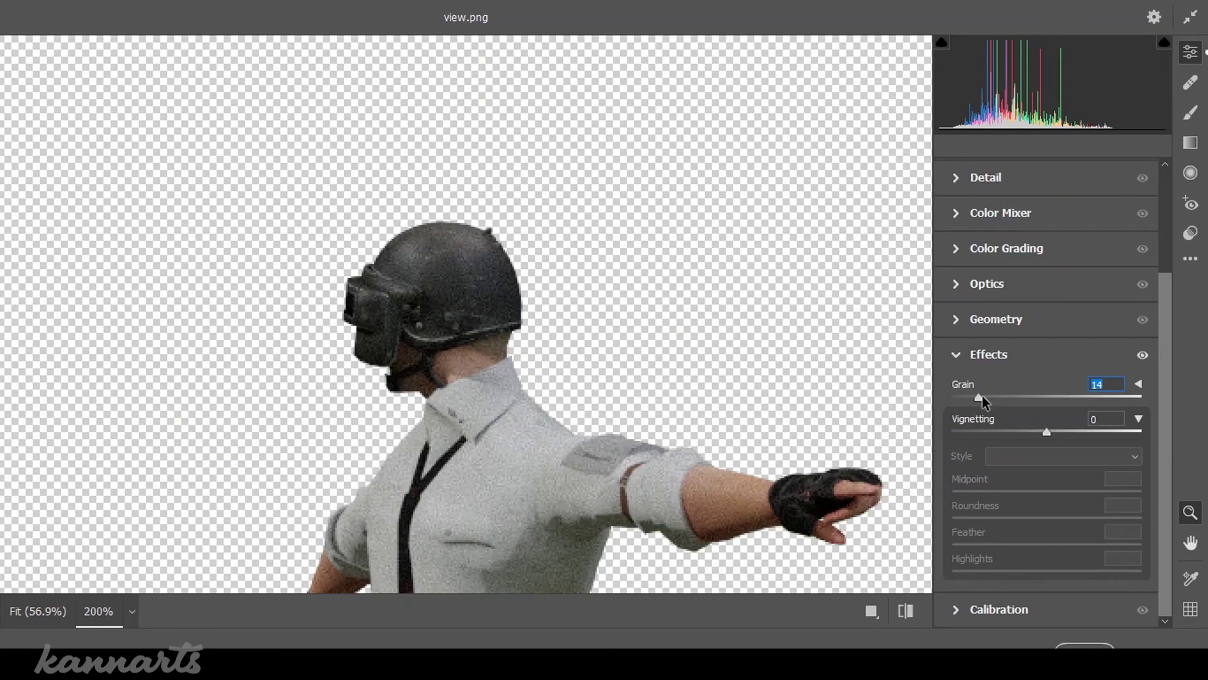
key(Return)
Add a Hue/Saturation adjustment layer above the object layer
scroll(945, 340, down, 2)
click(1188, 531)
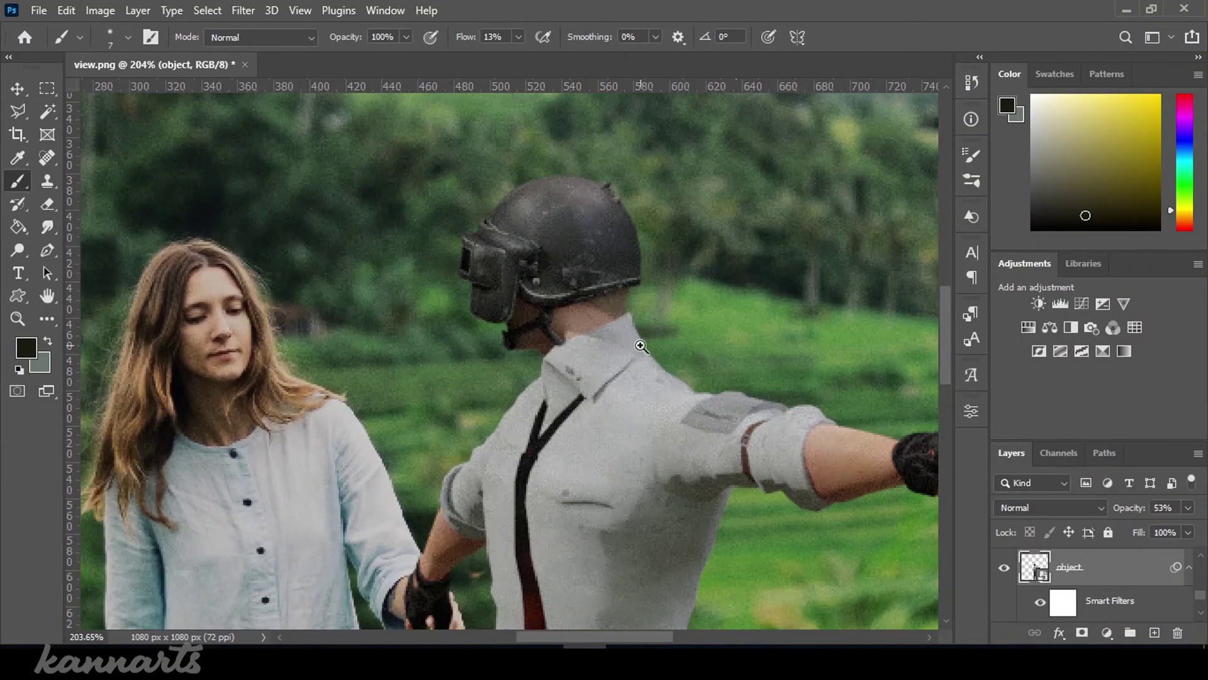
alt+scroll(640, 345, down, 5)
click(1107, 632)
Swap Hue/Saturation 2 for a clipped Color Balance layer with Shadows Cyan-Red at -10
click(1126, 497)
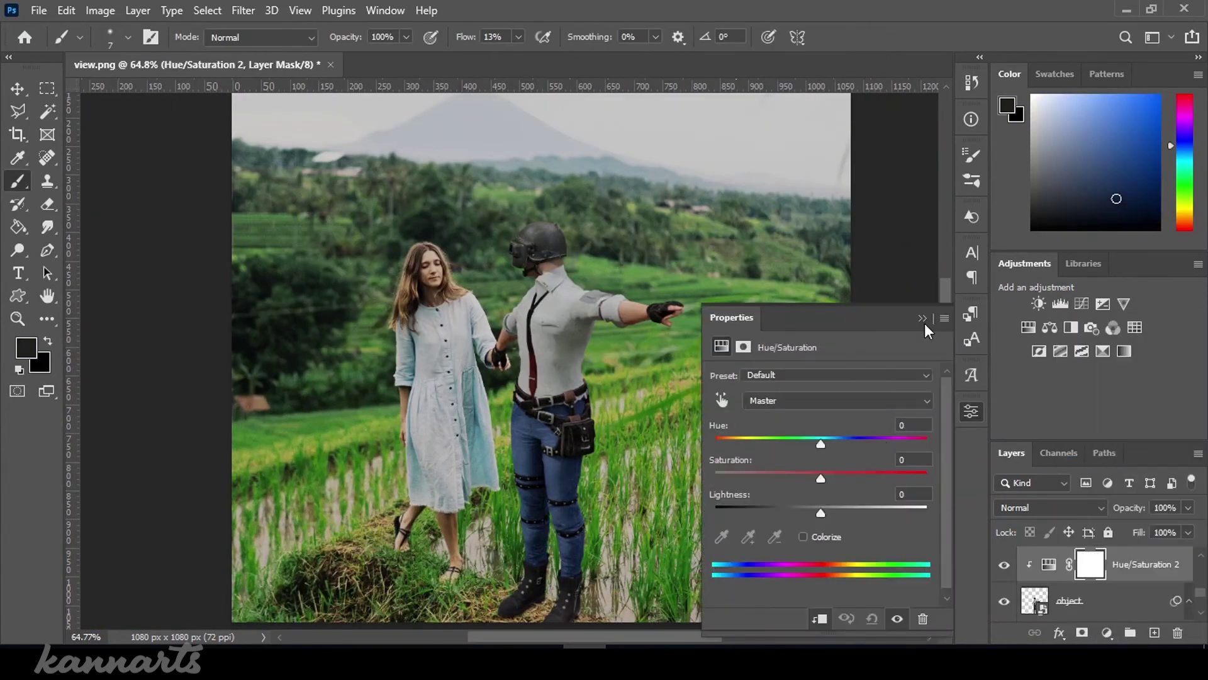
key(ctrl+z)
click(1107, 633)
click(1095, 486)
click(835, 376)
click(774, 393)
drag(797, 415, 789, 413)
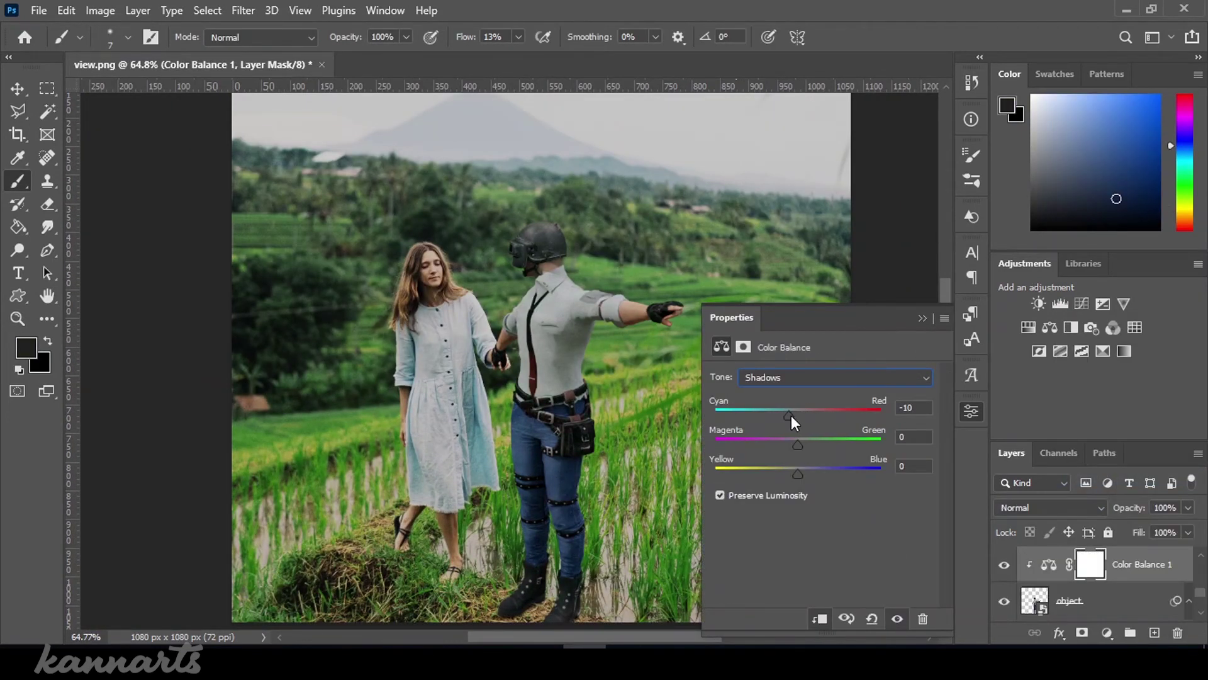
key(Down)
key(Return)
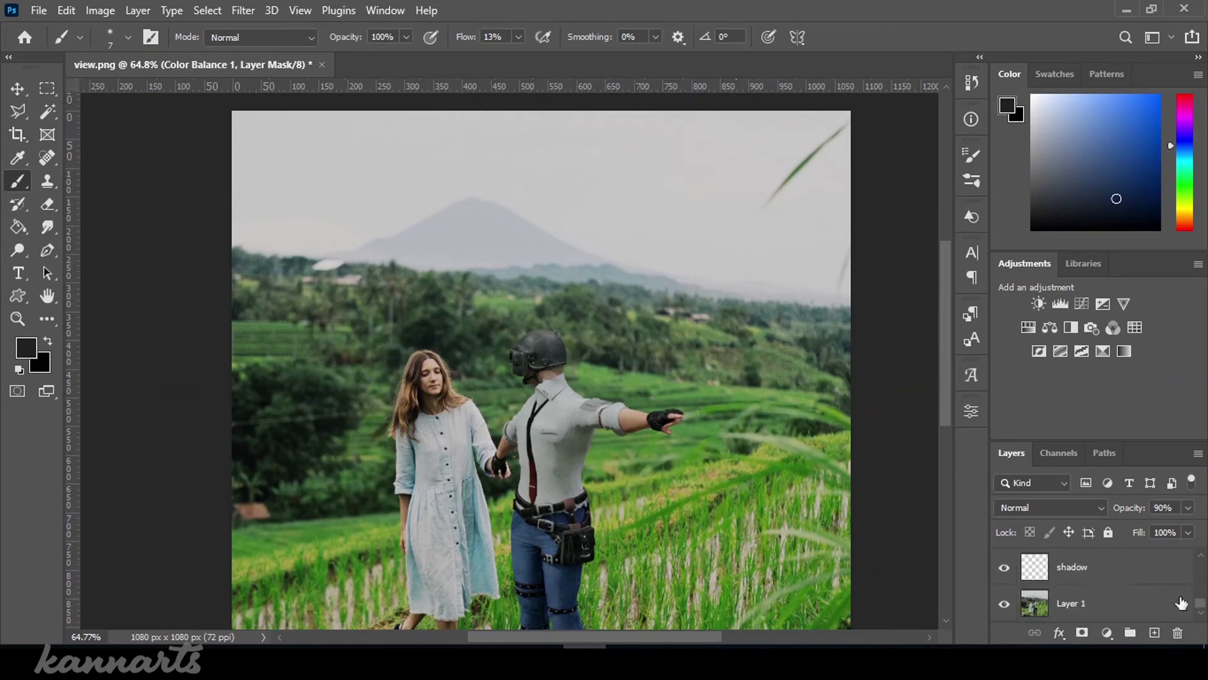
Apply Sky Replacement with a pink Spectacular sunset, raising brightness and colour adjustment
click(158, 463)
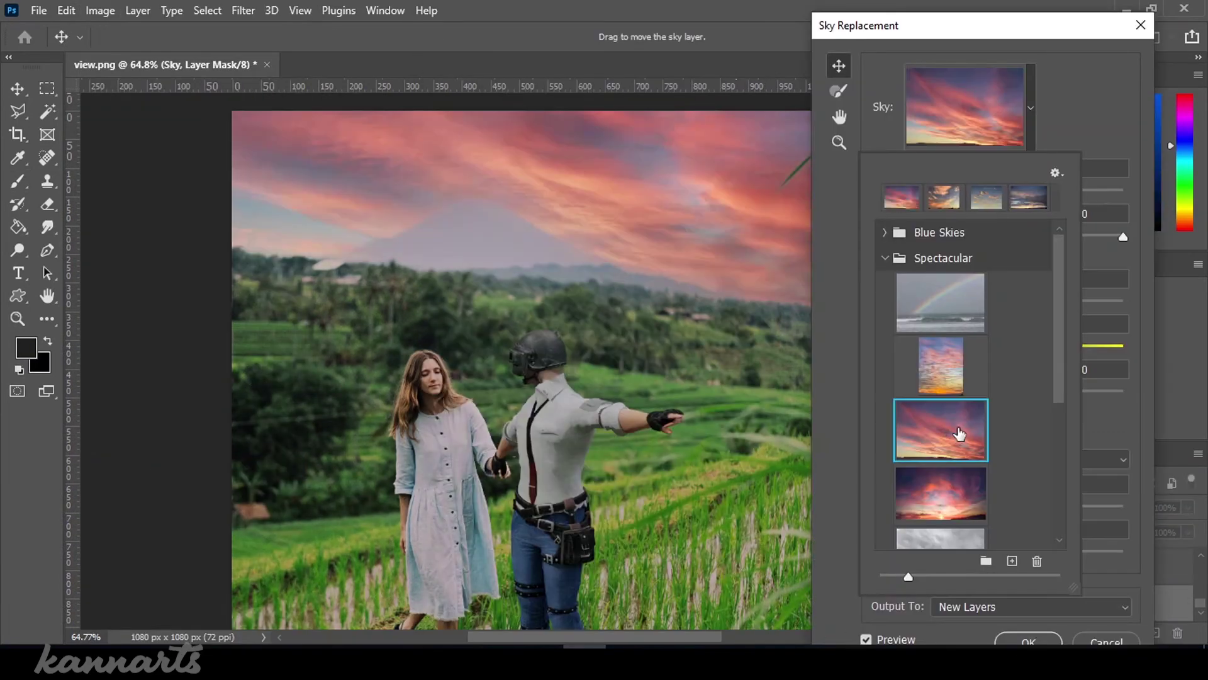
click(952, 485)
click(1136, 38)
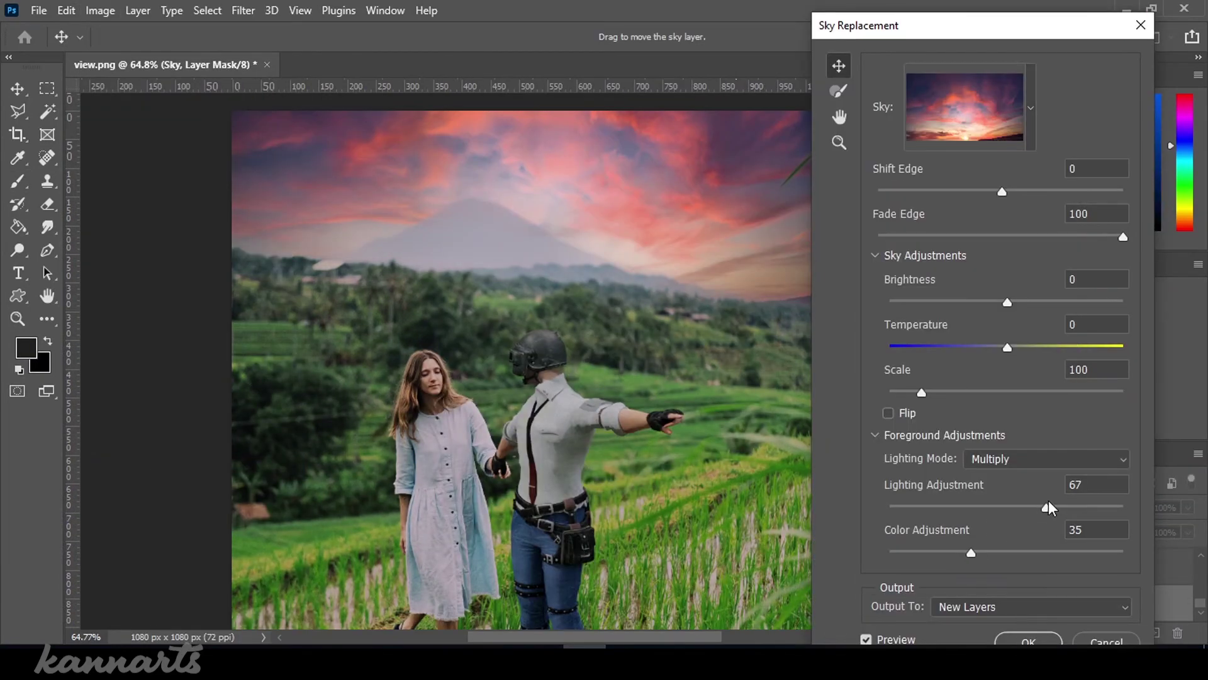
click(1088, 551)
drag(953, 302, 1017, 300)
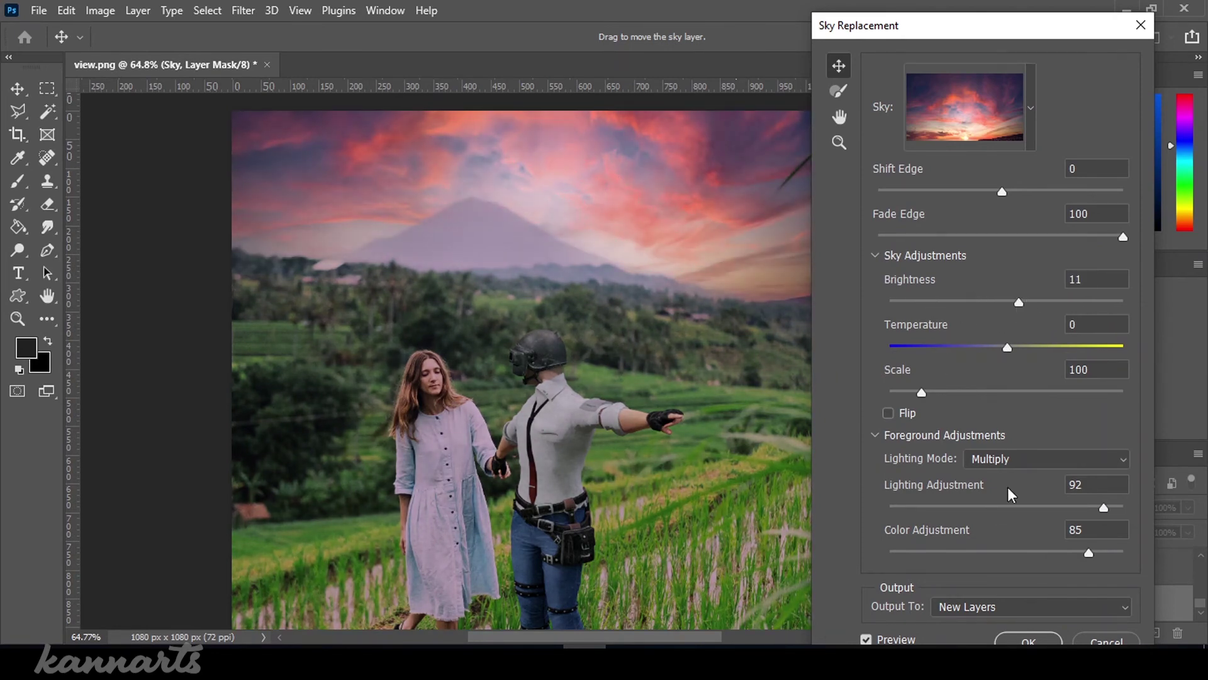
click(1028, 640)
Set the Sky Replacement Group opacity to 59%
drag(1081, 440, 1081, 358)
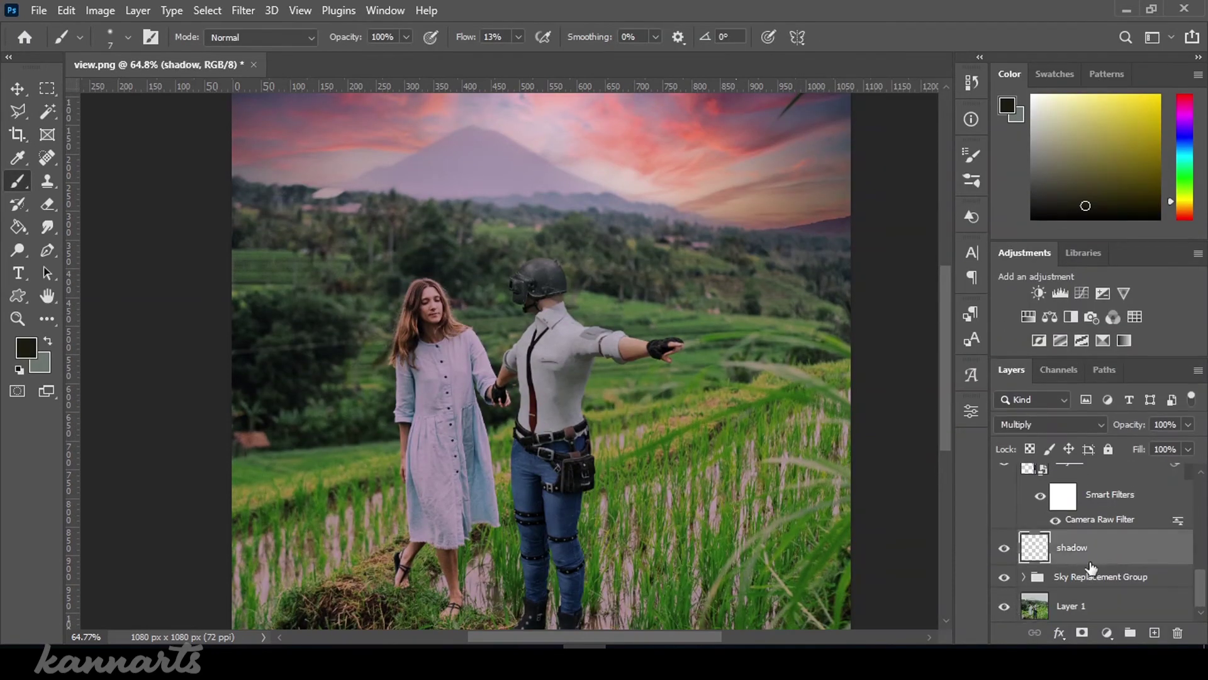
right_click(1094, 577)
key(Escape)
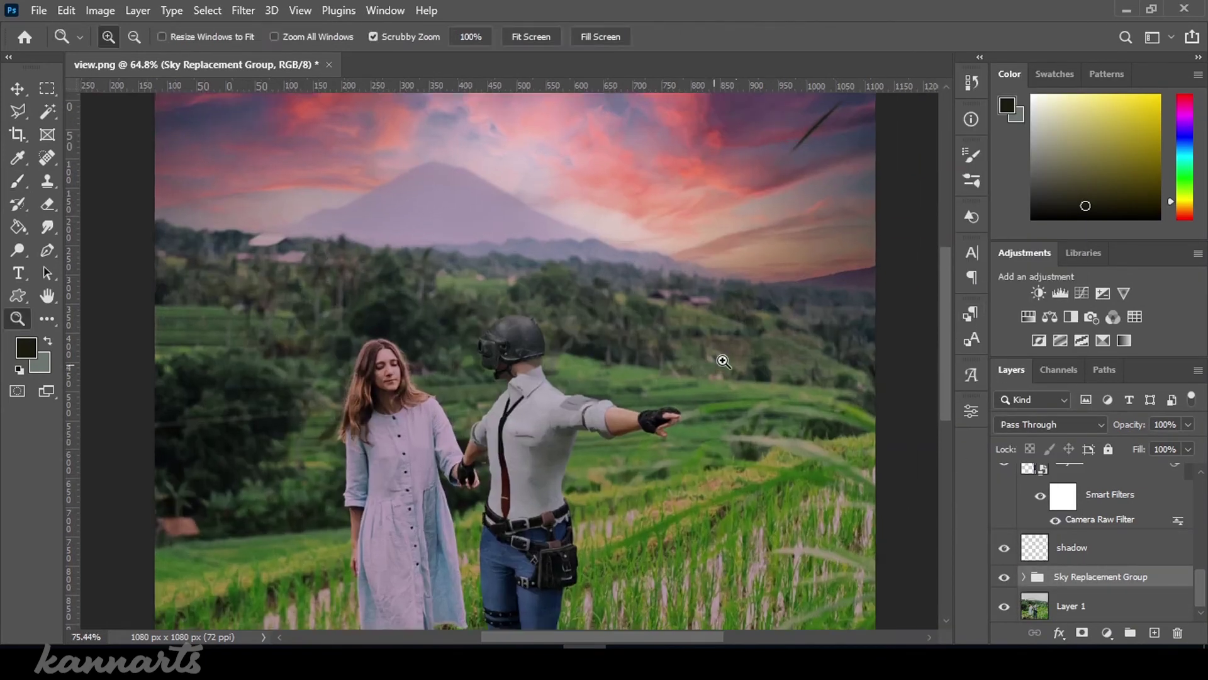
alt+scroll(714, 351, down, 2)
drag(1188, 424, 1155, 445)
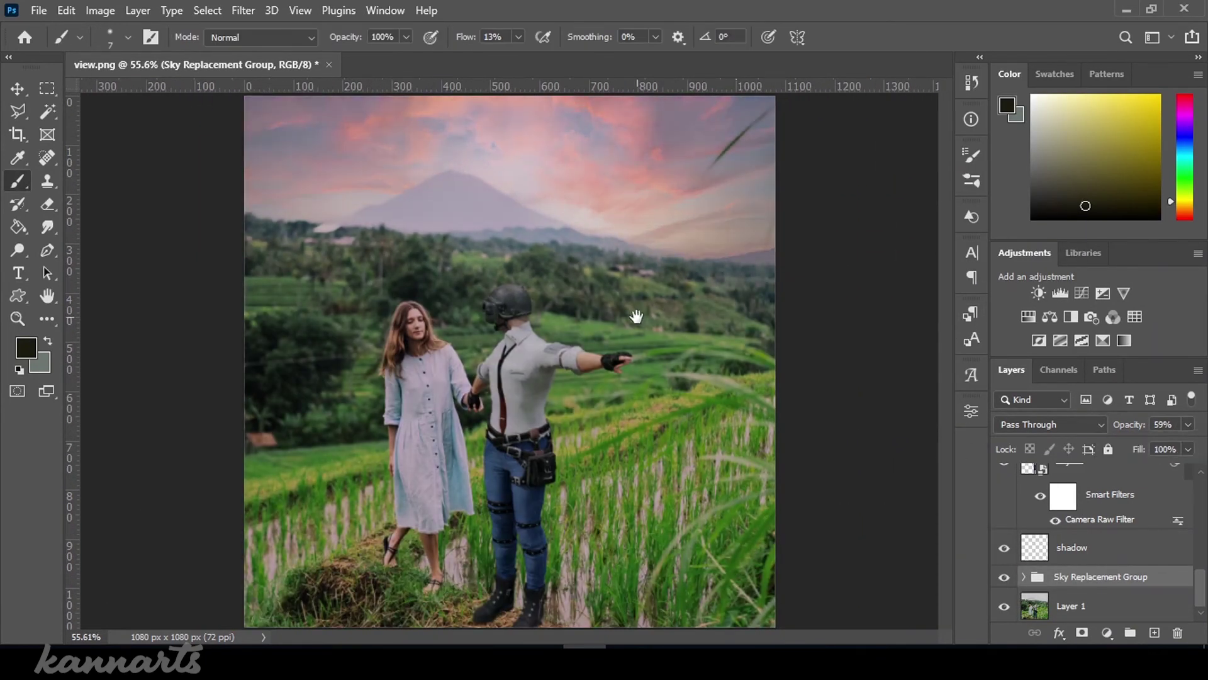
Add a Color Balance layer above the photo and stamp all visible layers into Layer 2
click(1070, 606)
click(1106, 632)
click(1106, 476)
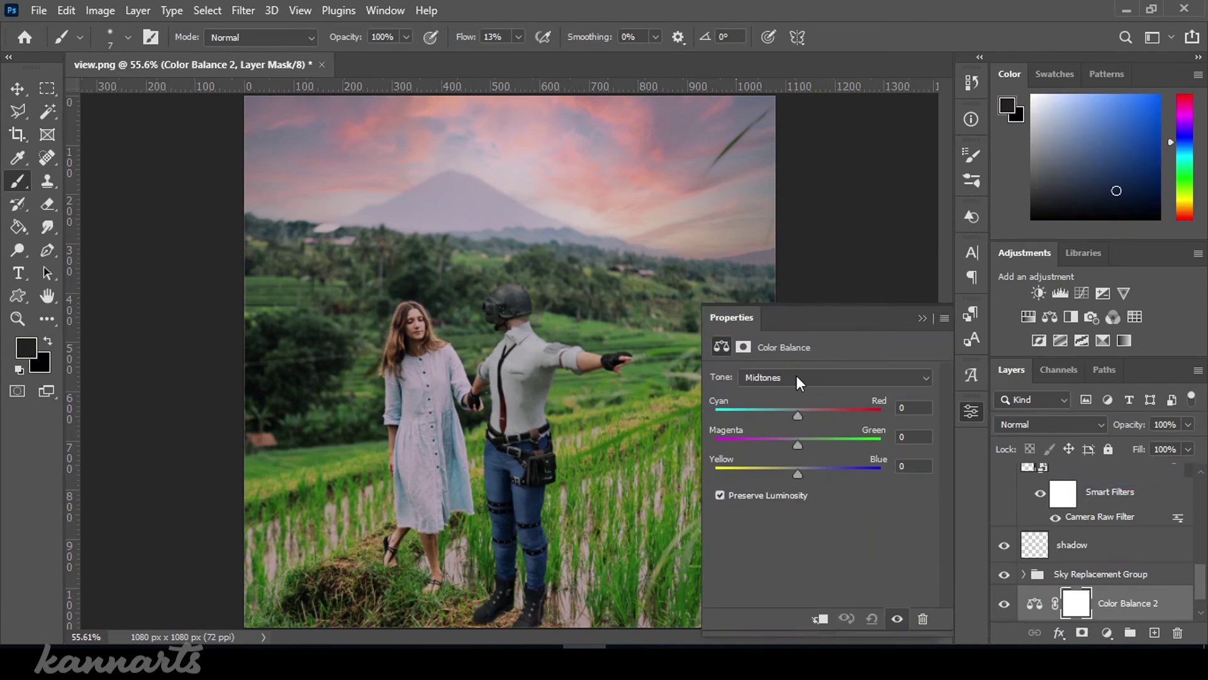
click(922, 318)
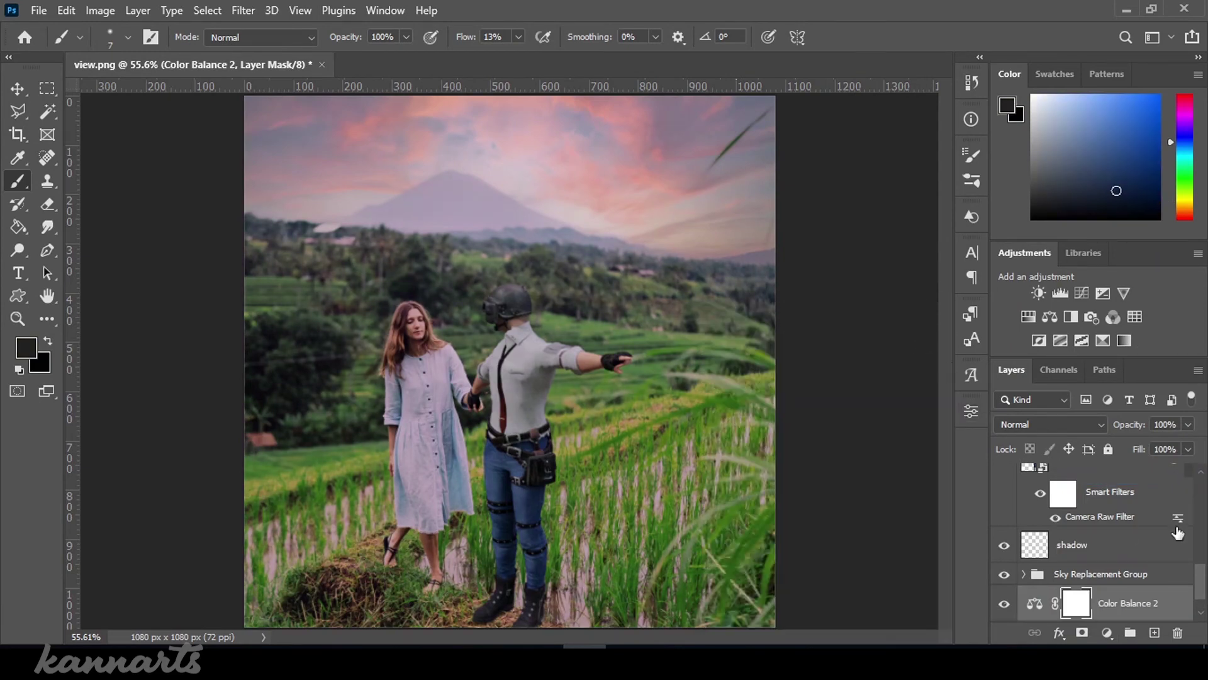
scroll(1141, 523, up, 5)
key(ctrl+shift+alt+e)
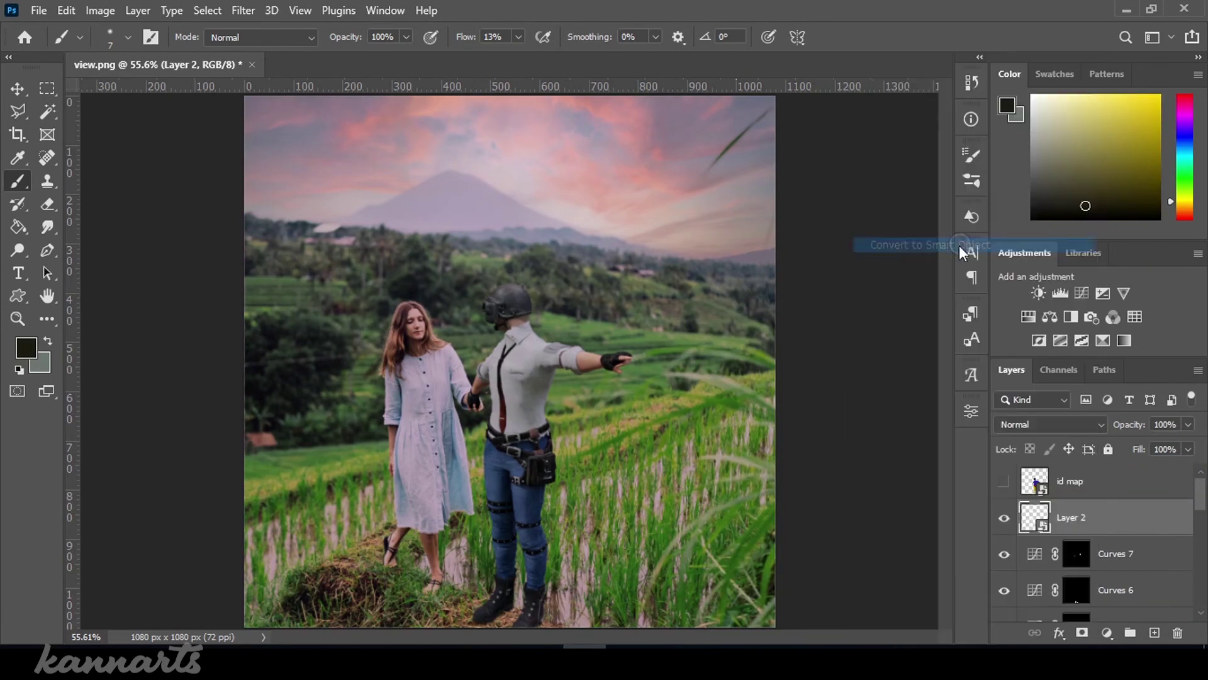
Apply a Camera Raw Filter to Layer 2 with Contrast +14, Whites +3 and Texture +12
click(243, 10)
click(277, 140)
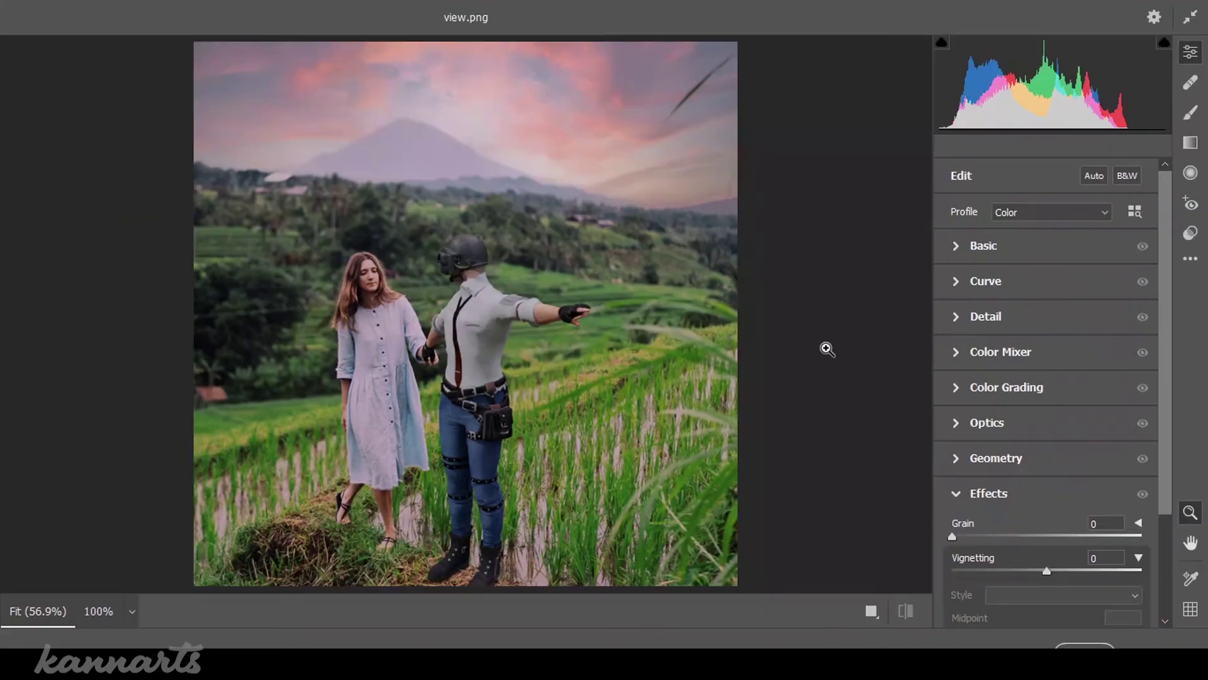
drag(1047, 315, 1066, 341)
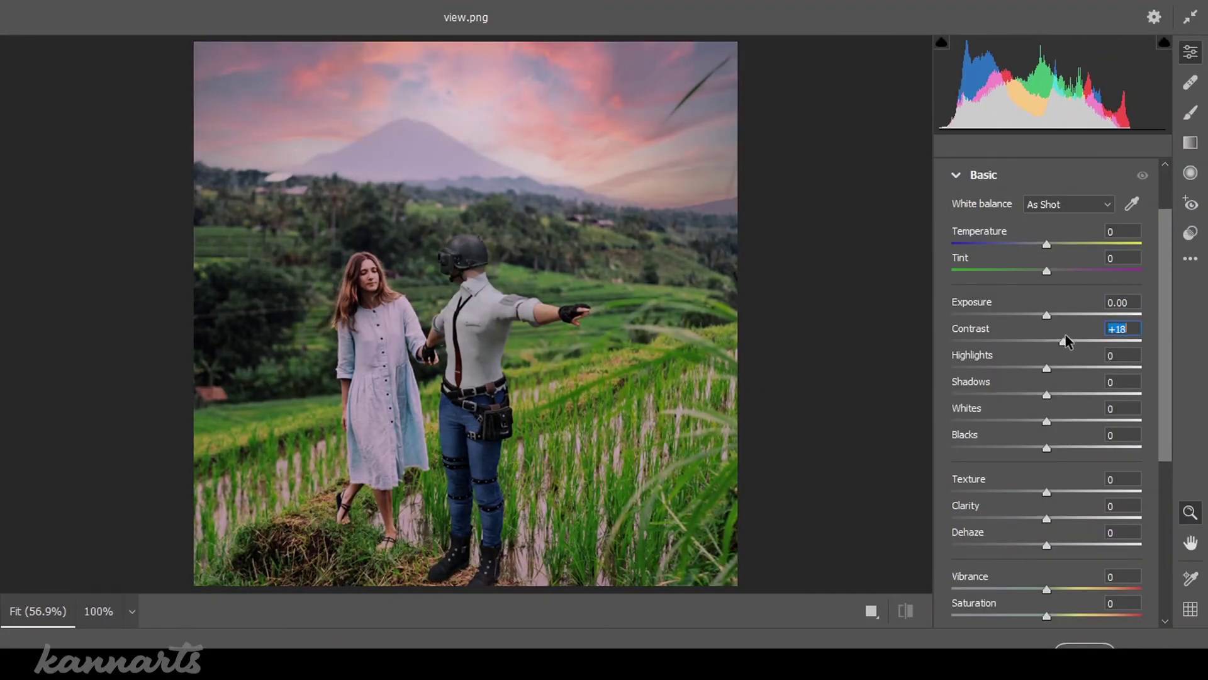
double_click(1054, 369)
scroll(1164, 357, down, 2)
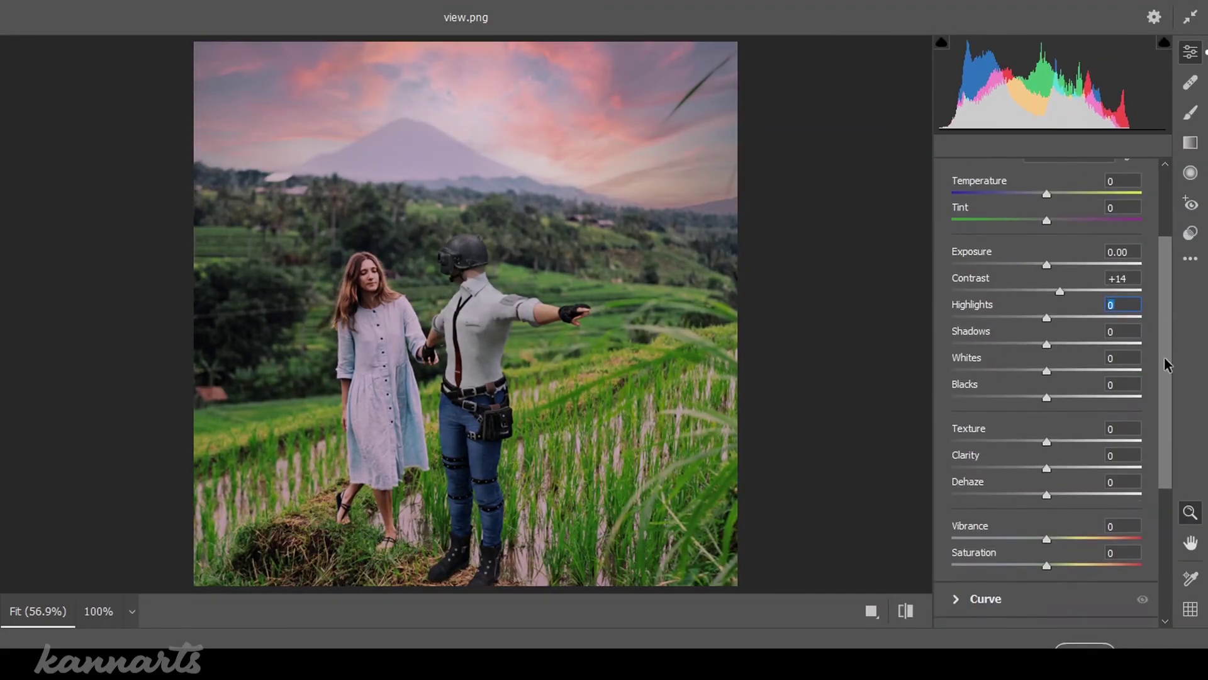
drag(1046, 369, 1073, 361)
scroll(1169, 355, down, 2)
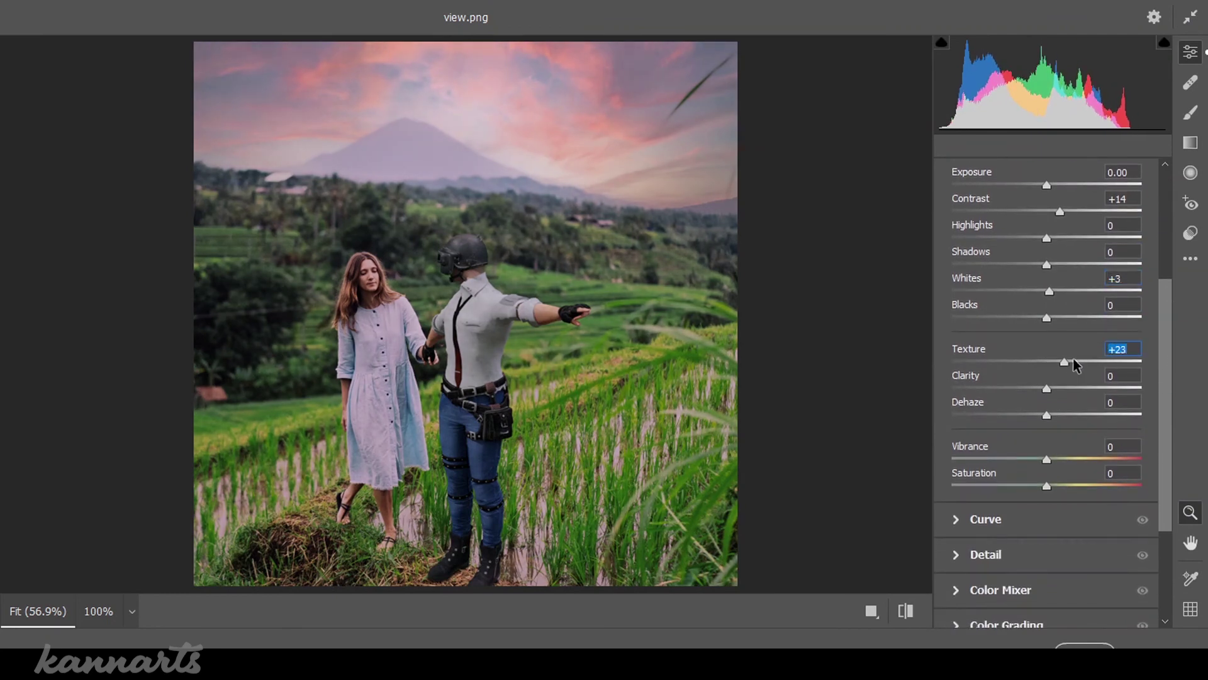
scroll(1144, 420, down, 3)
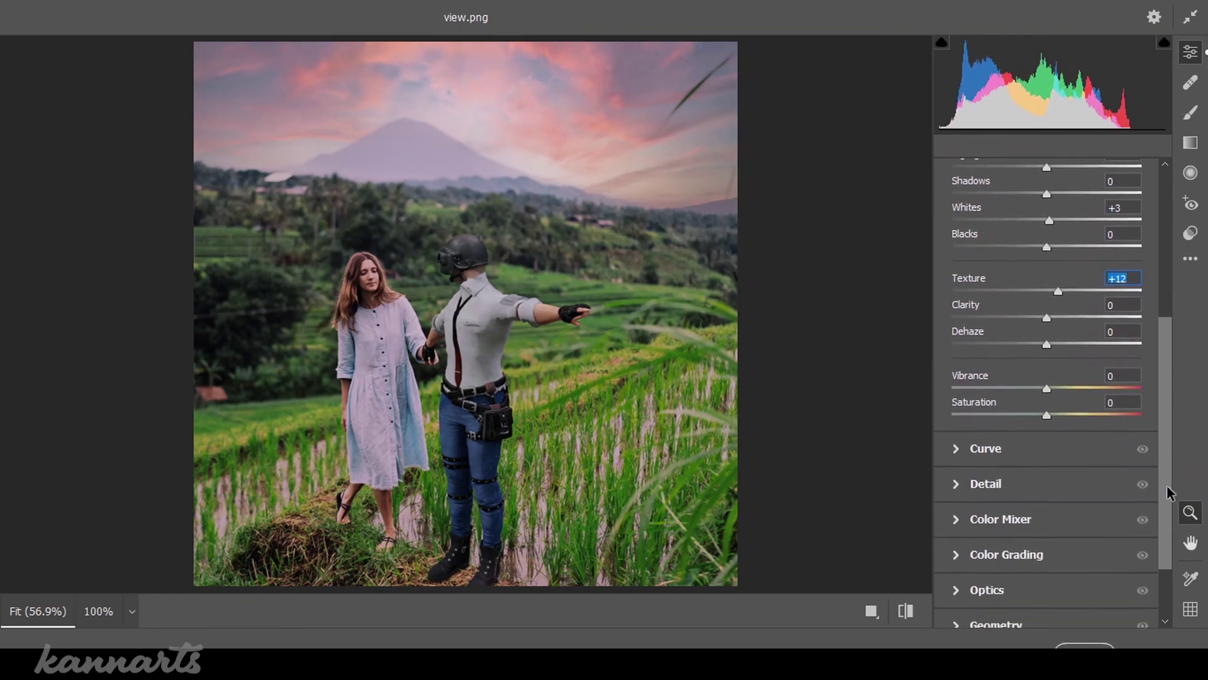
Warm the midtones toward orange with the Color Grading wheel
click(966, 469)
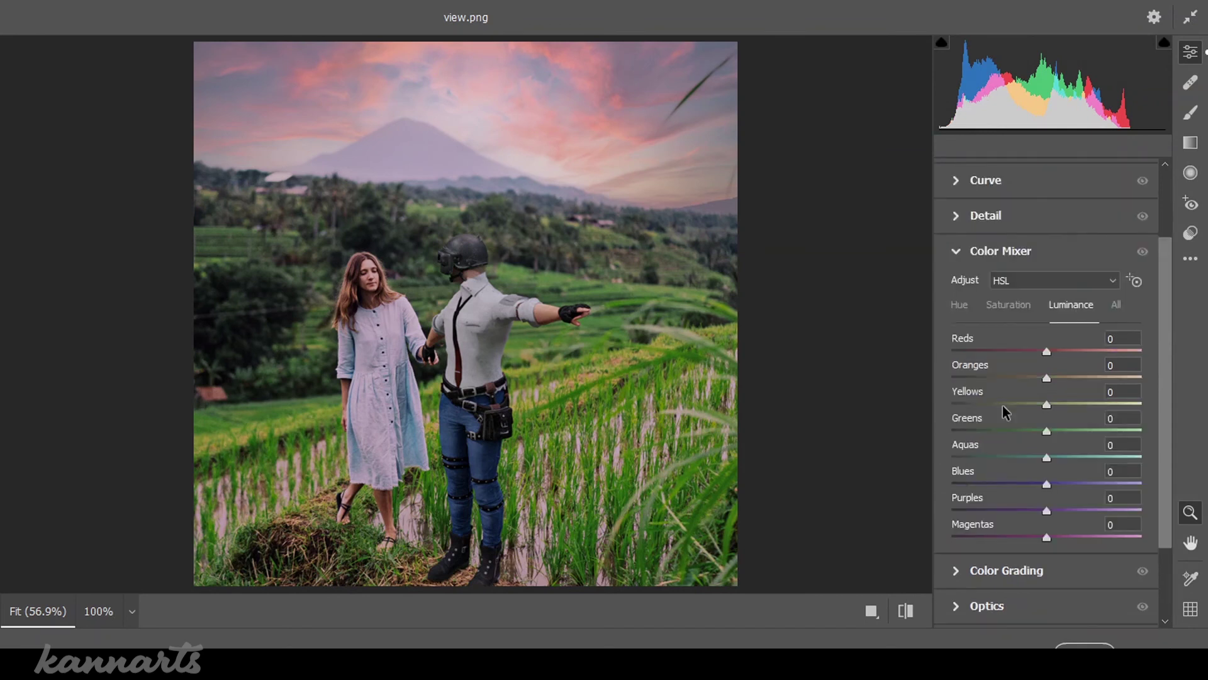
click(969, 252)
click(958, 386)
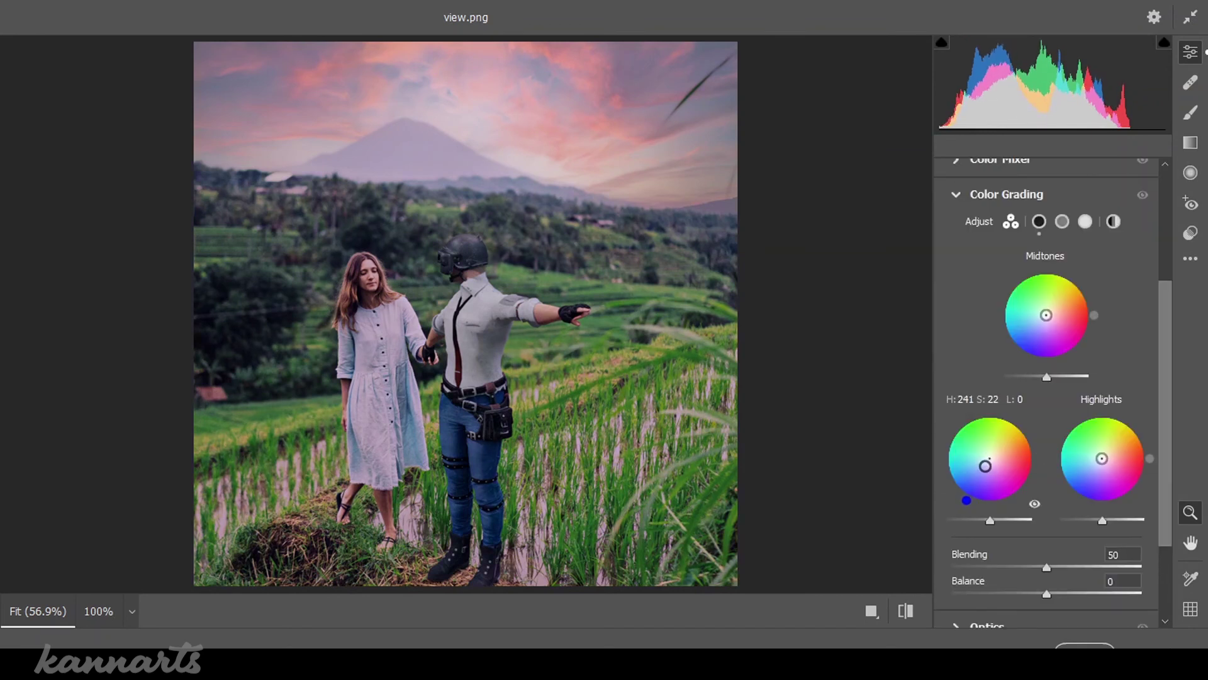
drag(1045, 318, 1056, 307)
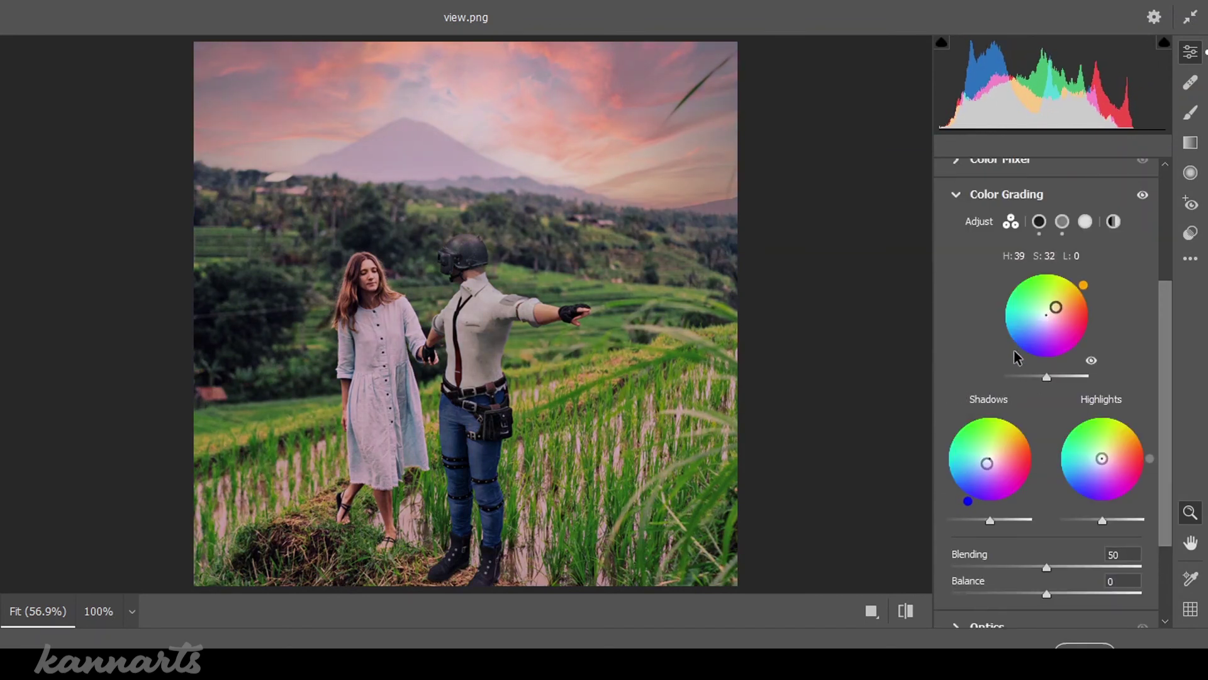
scroll(1158, 384, down, 3)
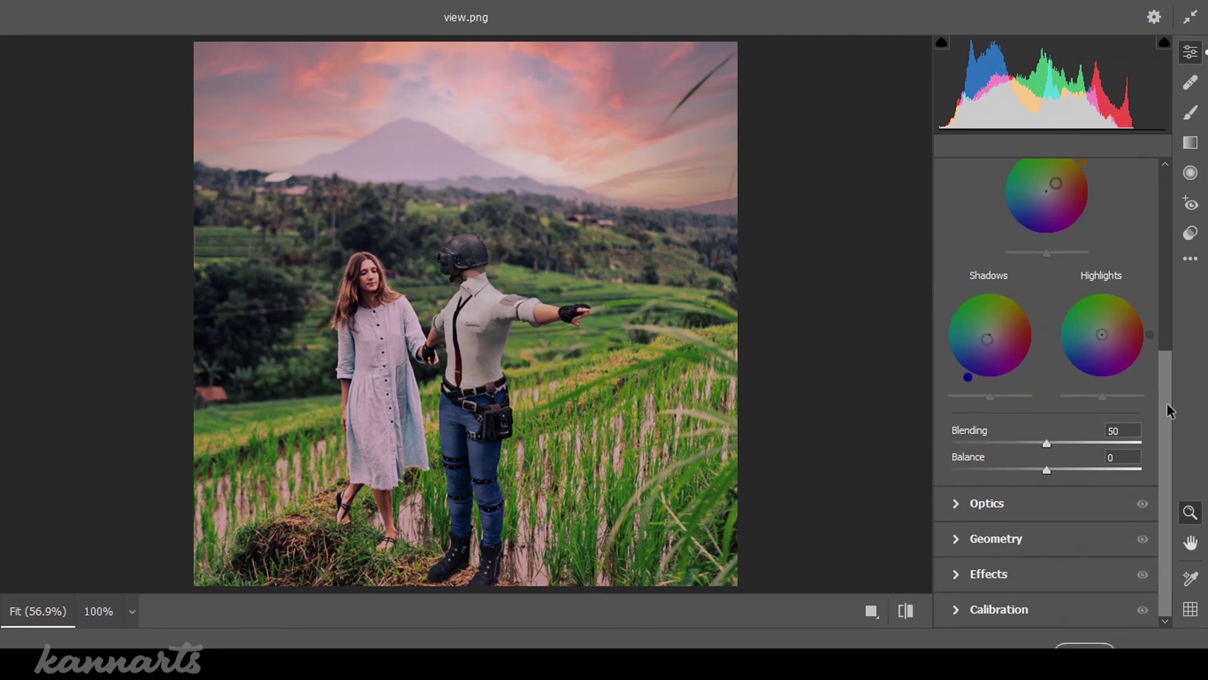
Add a -36 edge vignette with Feather 56 and apply the Camera Raw grade
click(961, 574)
drag(1047, 432, 1007, 432)
drag(1046, 545, 1055, 536)
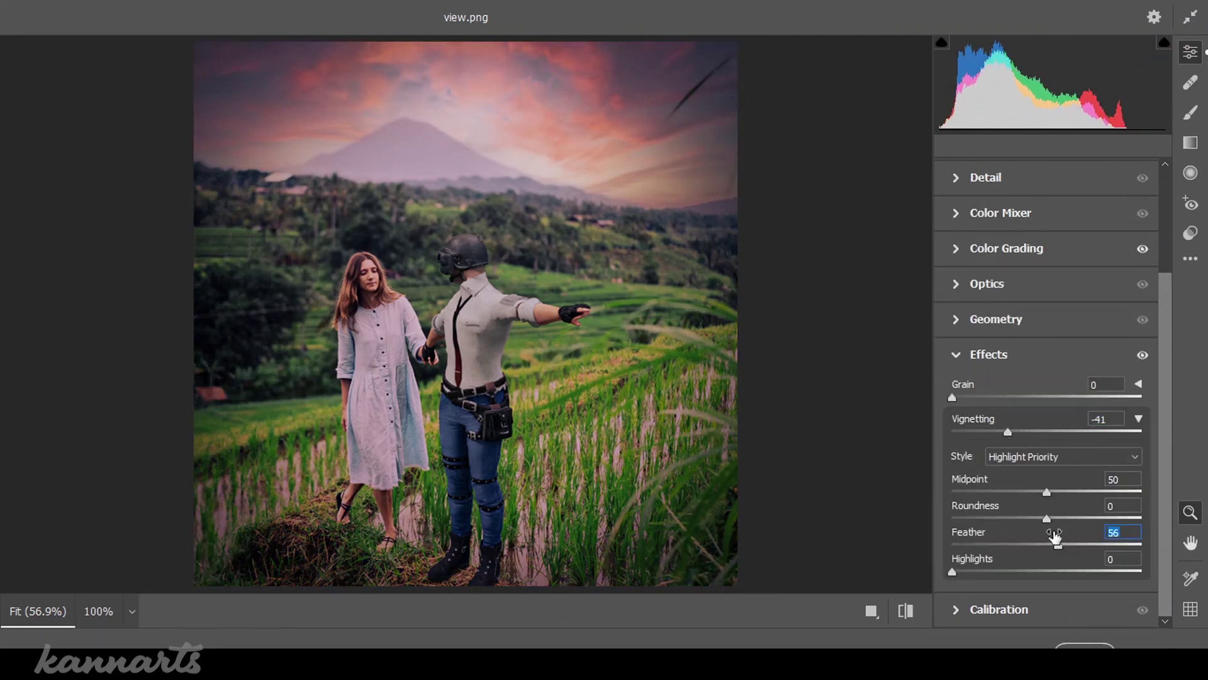
drag(1008, 432, 1013, 432)
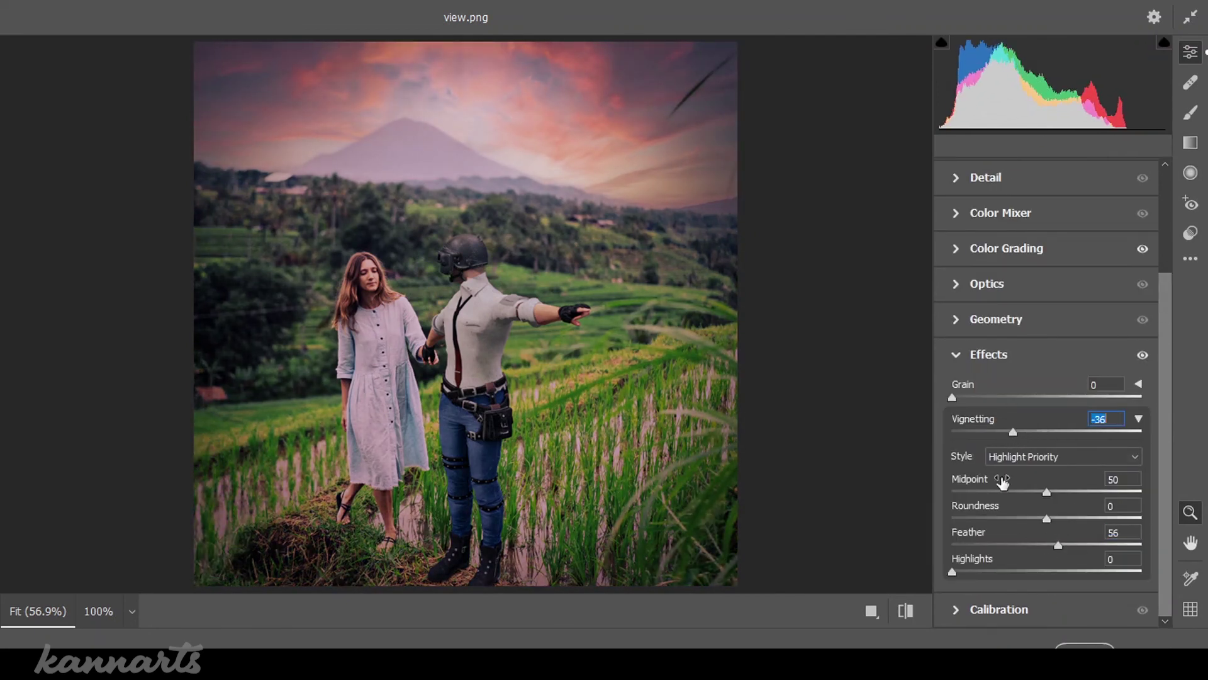
click(1084, 646)
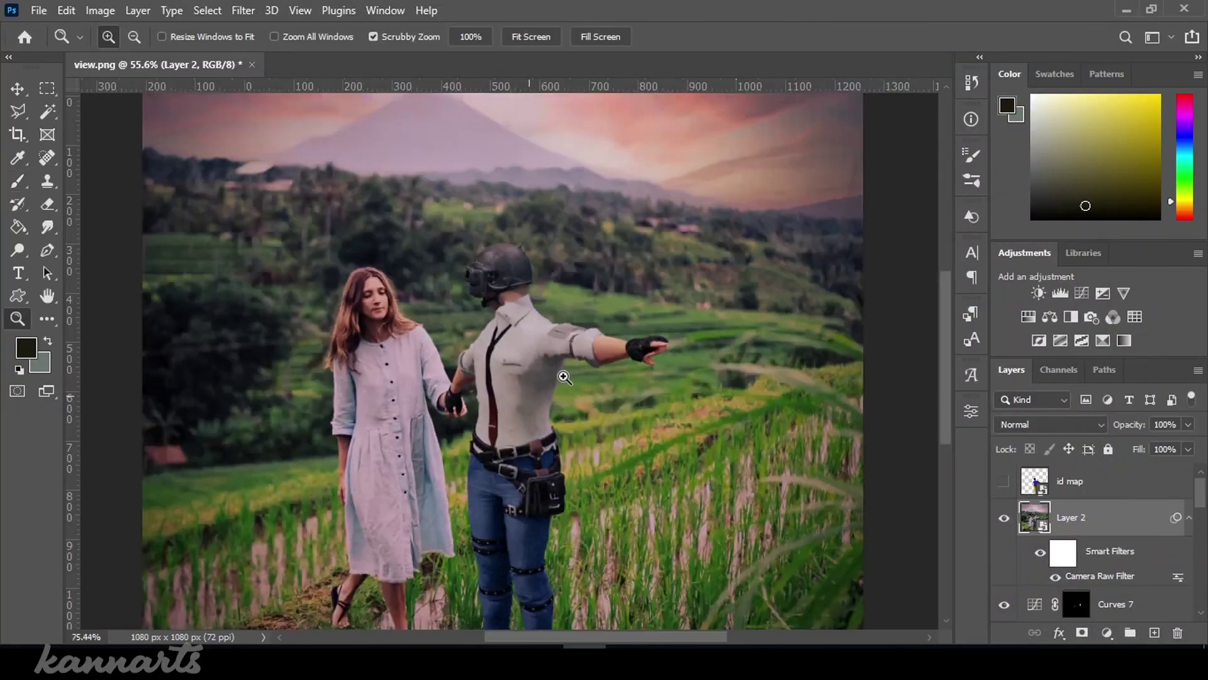